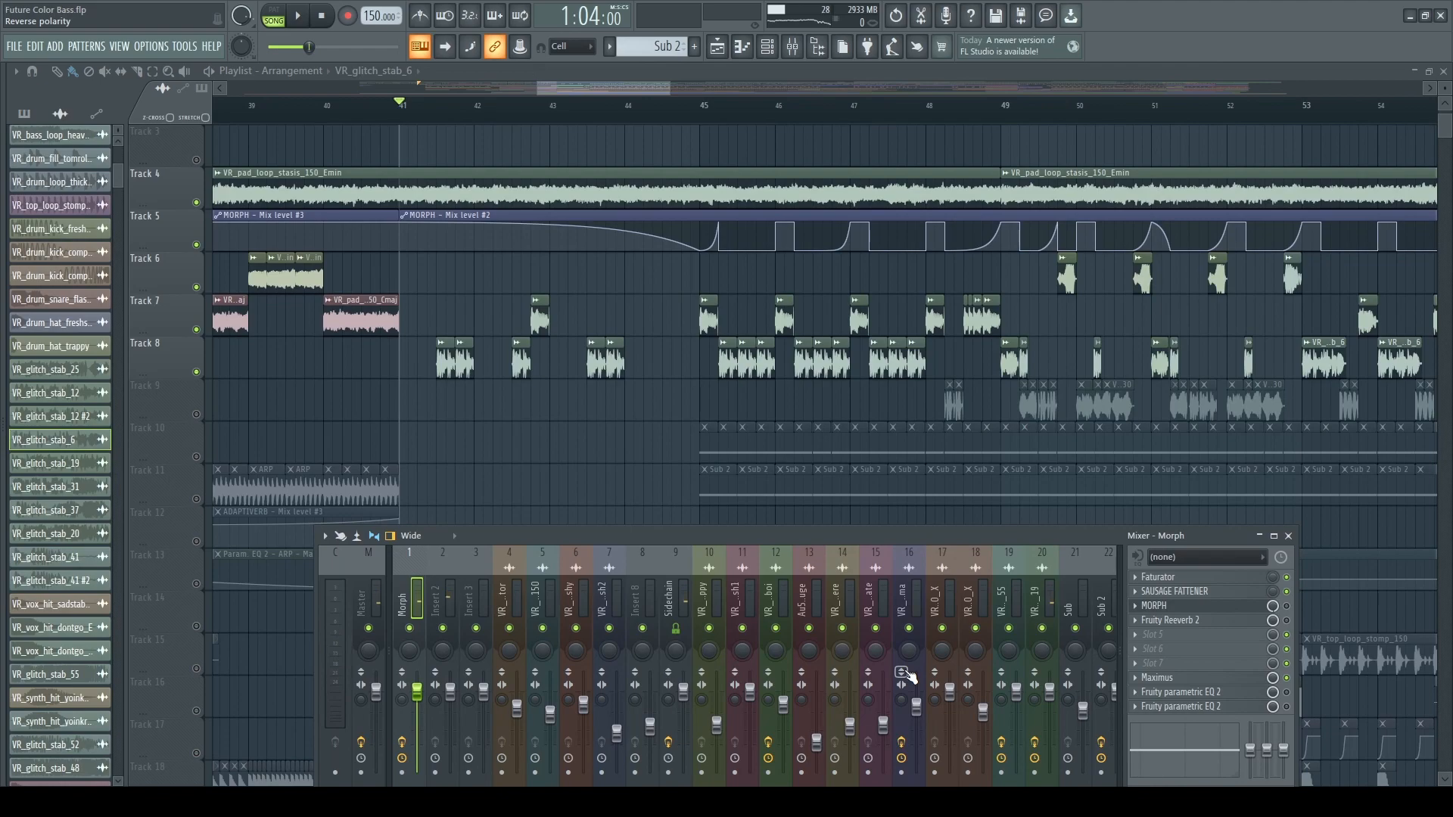
Play the arrangement from bar 41 to hear the pad loop and glitch stabs with the Morph mixer track selected.
key("space")
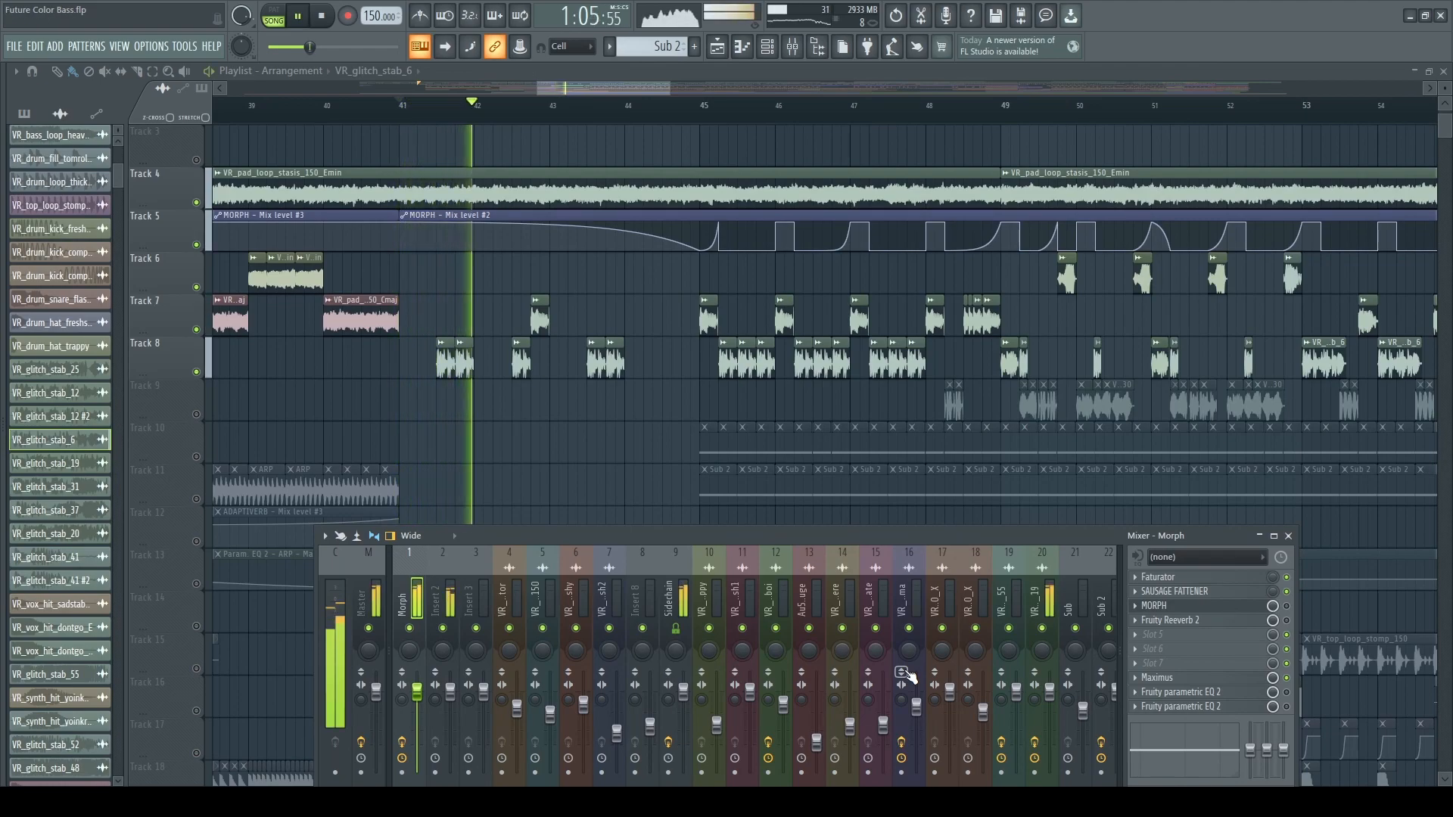
scroll(876, 507, "down", 3)
scroll(876, 506, "up", 2)
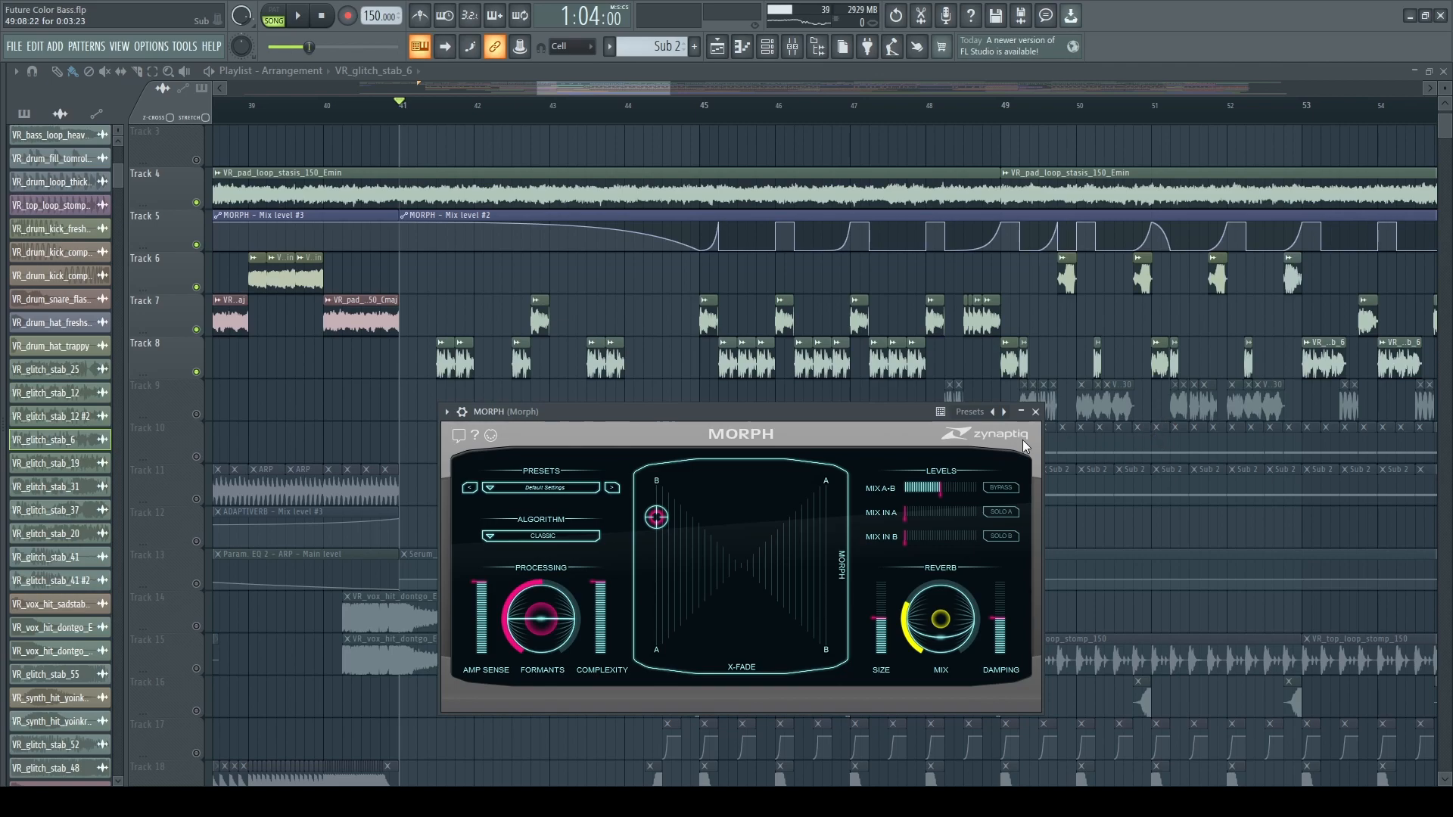
Open MORPH from the Morph mixer track and watch its levels while playing the section from bar 41.
left_click(793, 46)
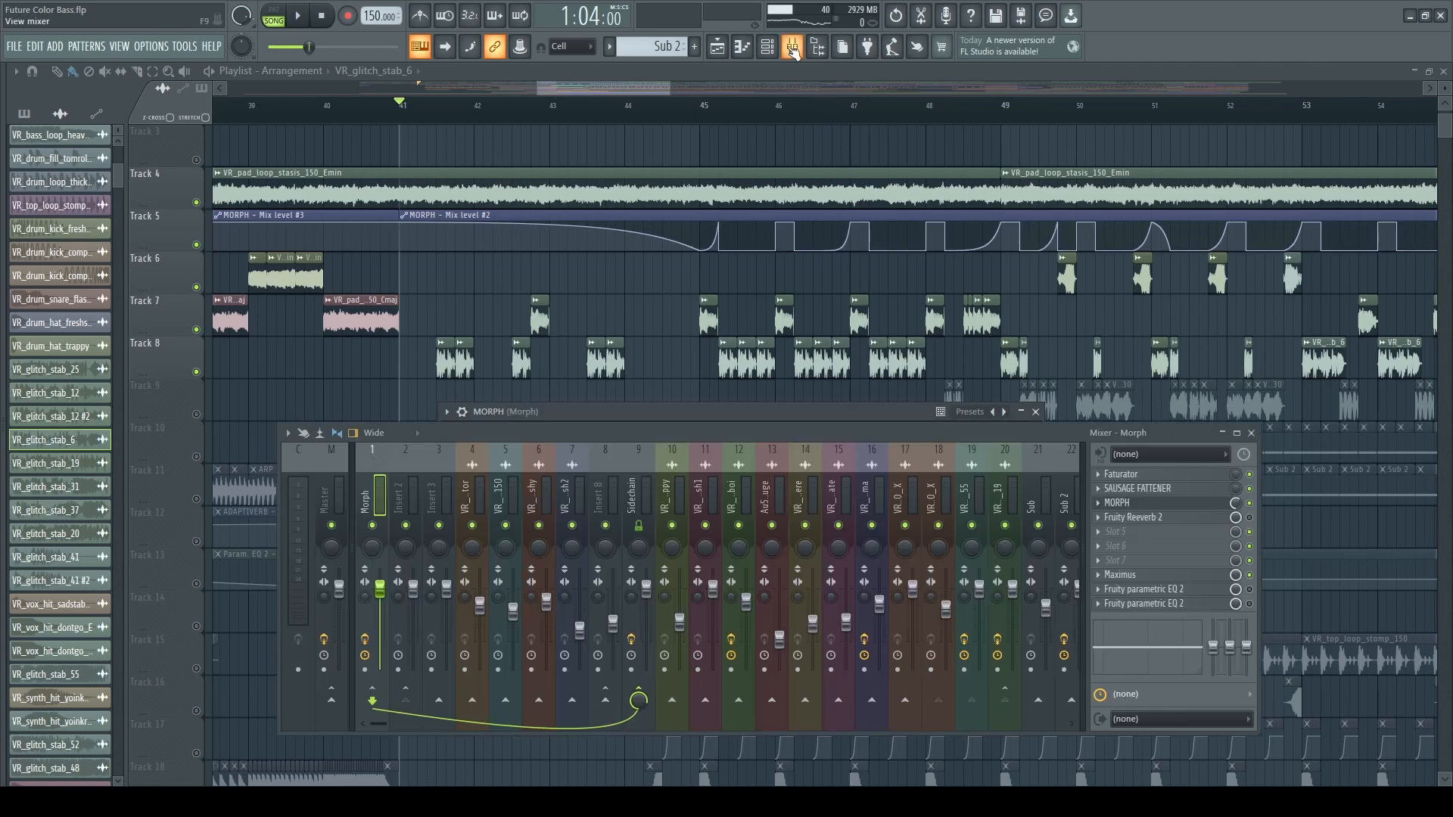
key("space")
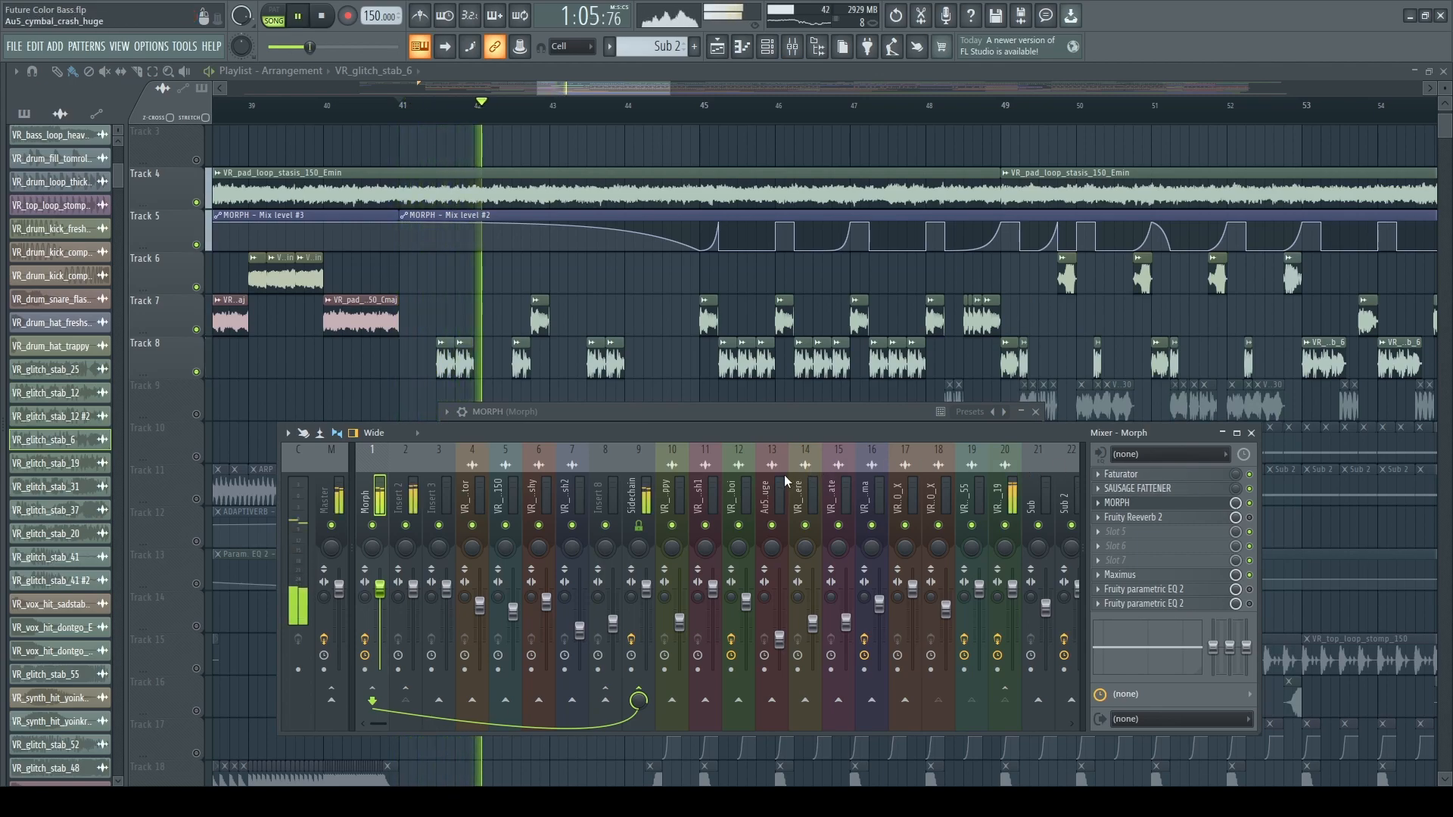
left_click(1120, 503)
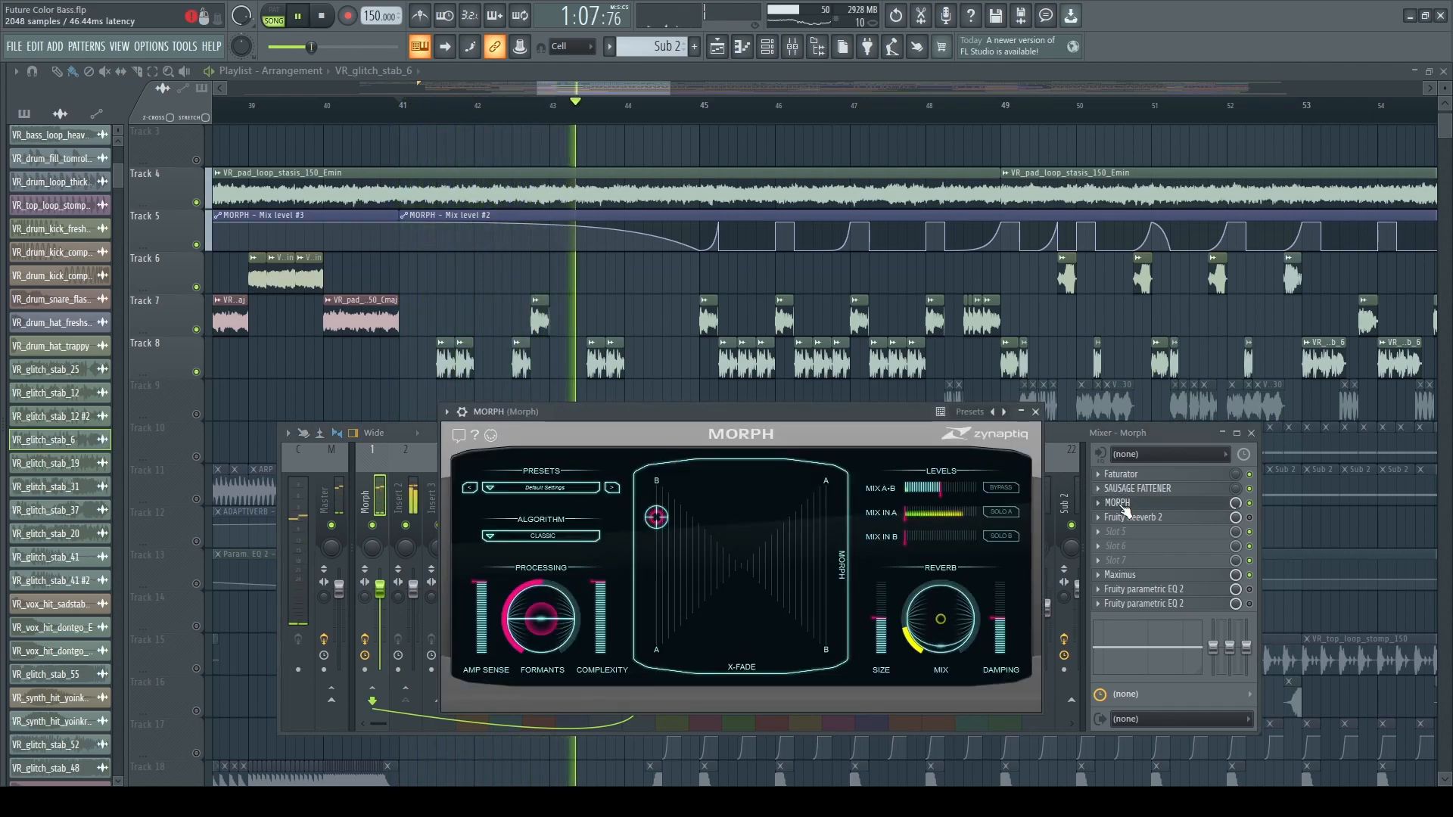
left_click(1253, 433)
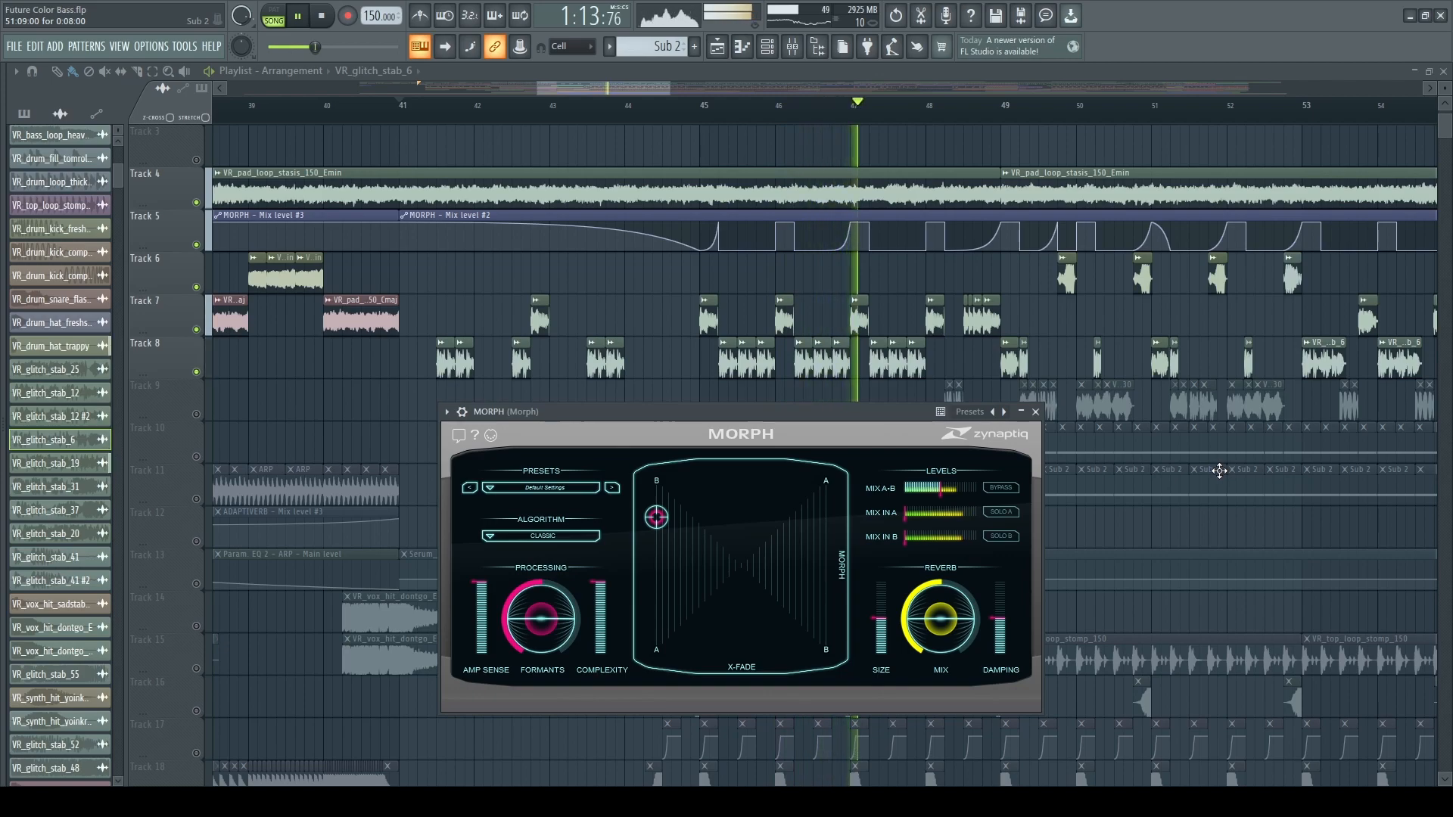
key("space")
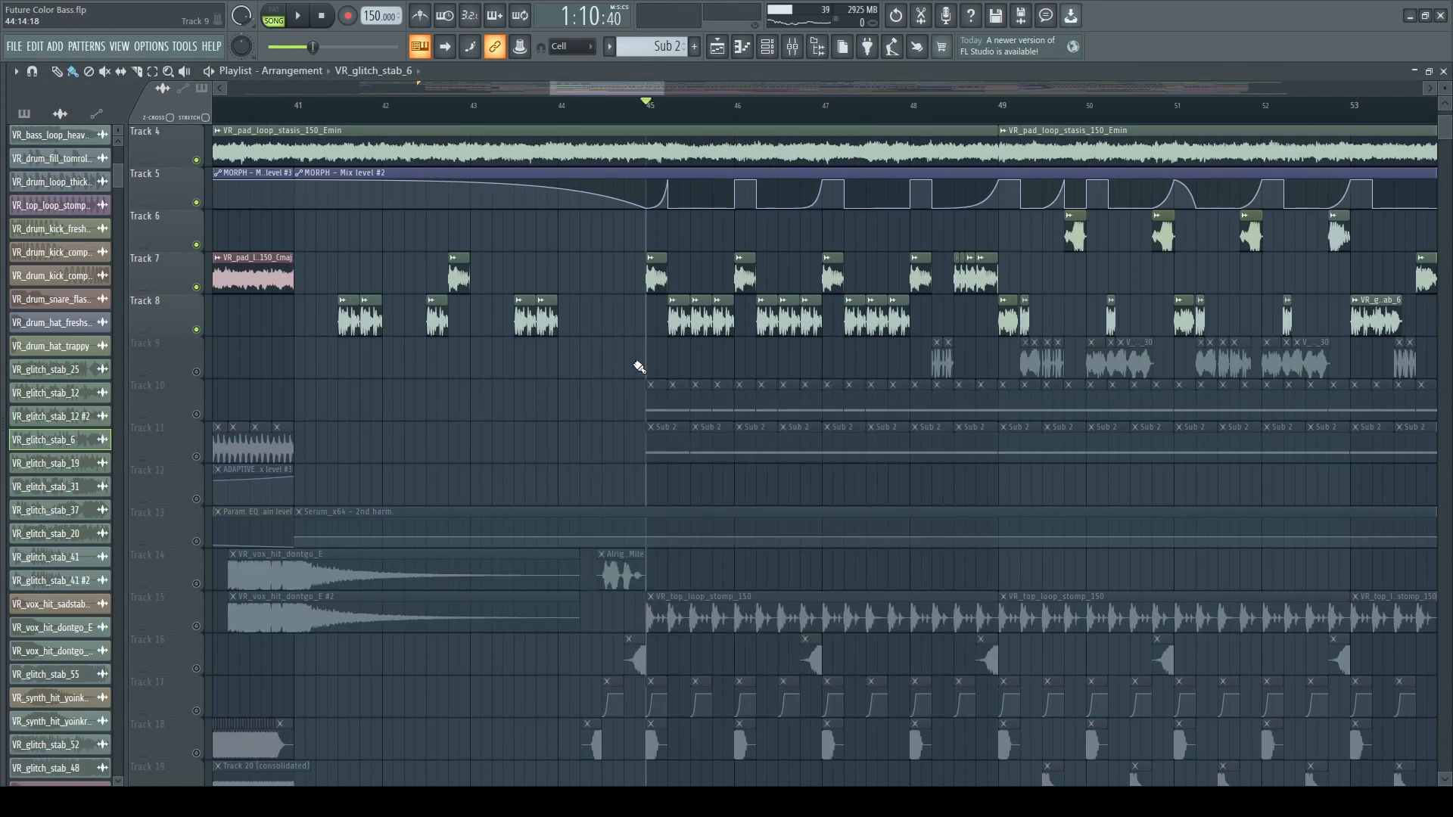
Play the section from bar 45 and move the playback start to halfway through bar 41.
key("space")
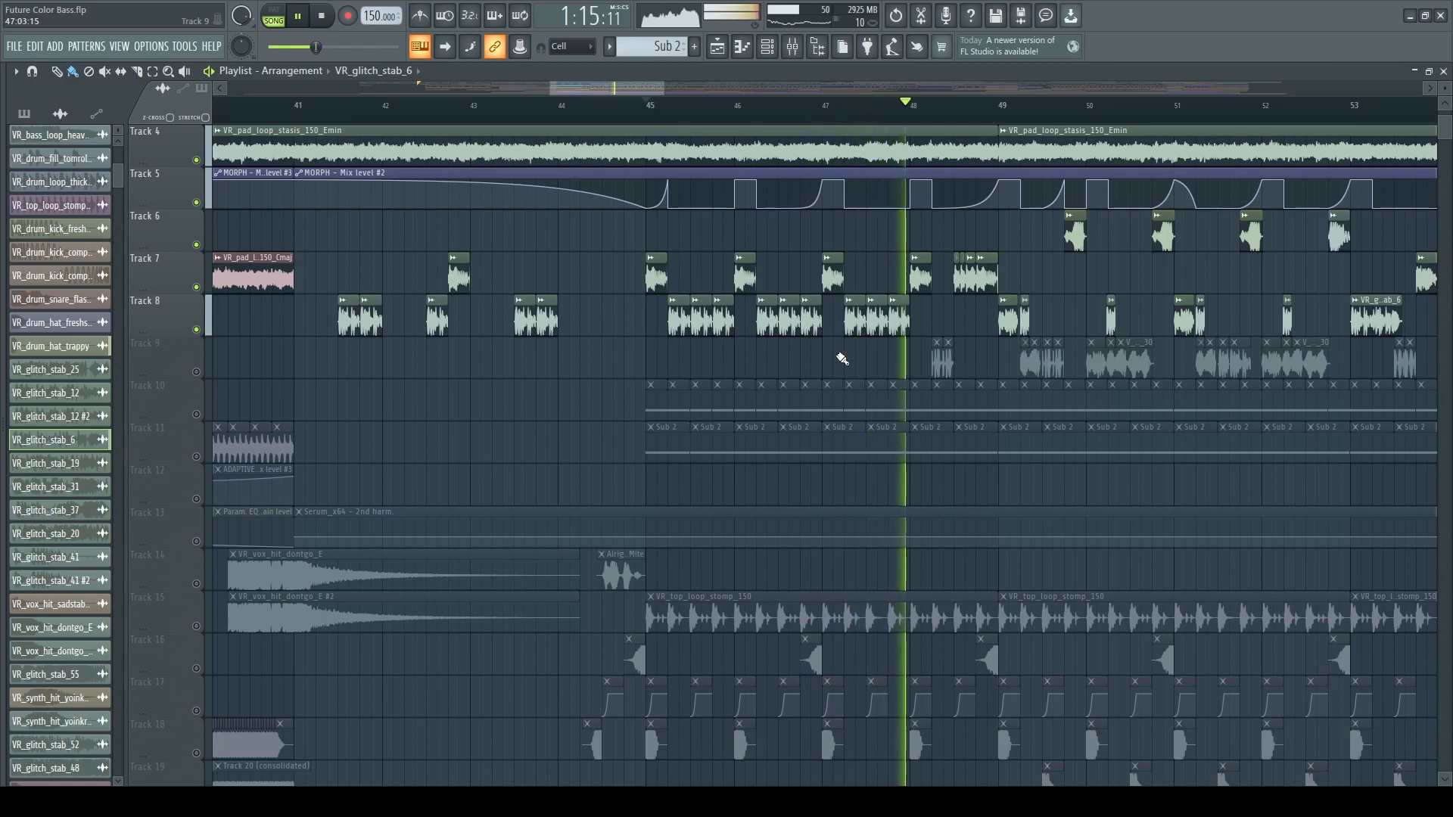
left_click(337, 102)
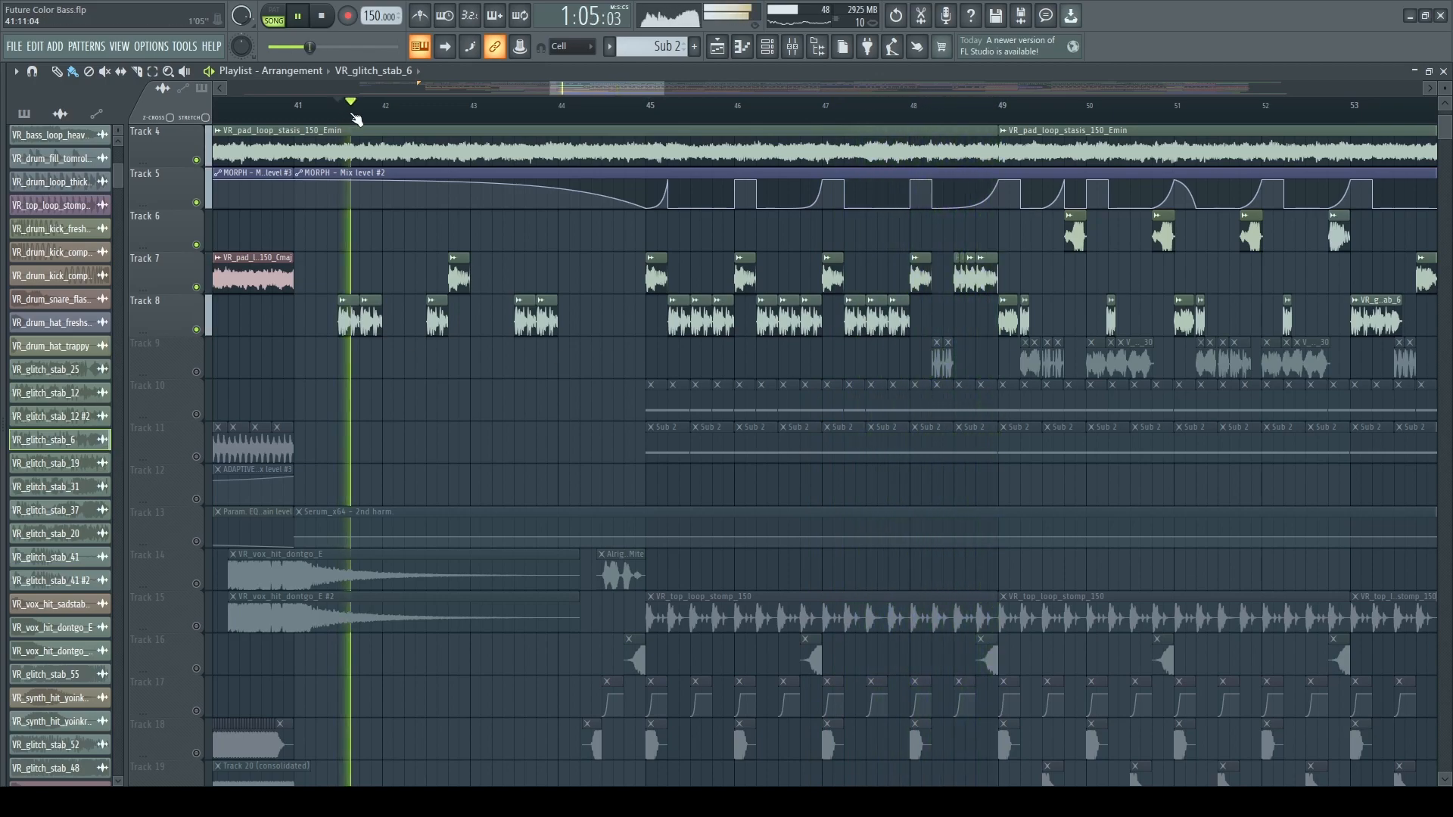
key("space")
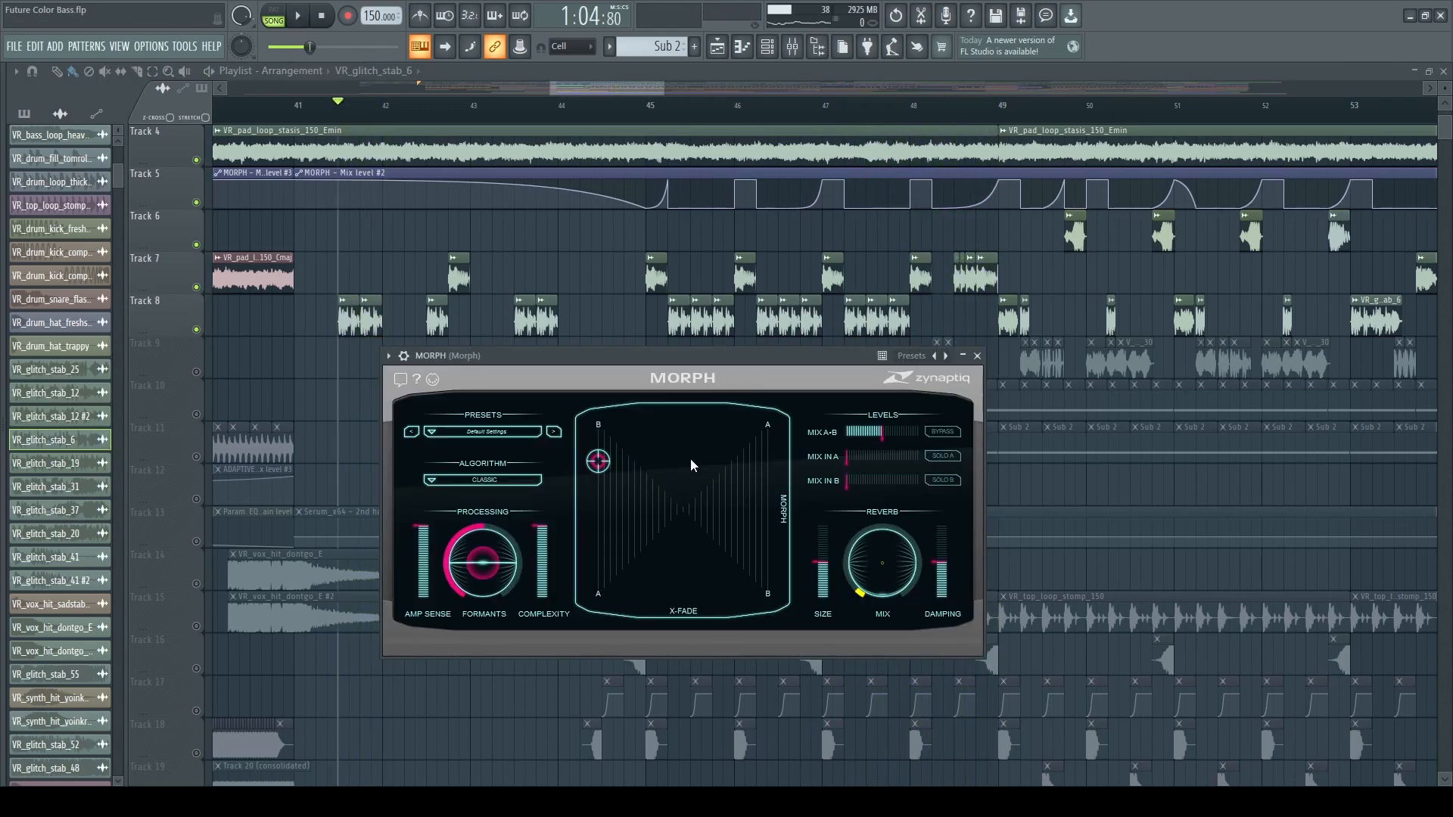
Audition the section with the MORPH puck at full morph (1.000) and X-fade about 0.32.
left_click_drag(600, 467, 600, 465)
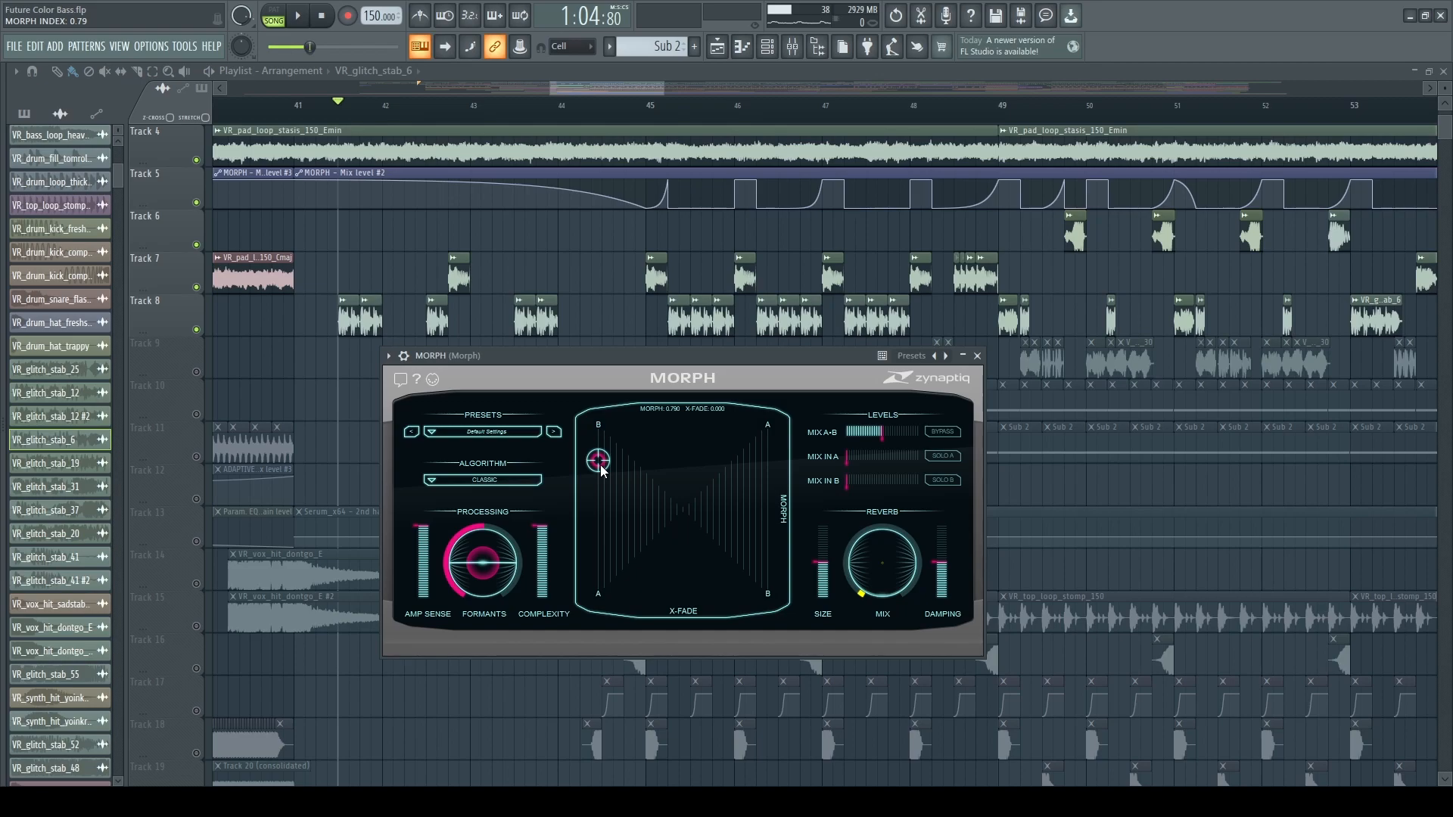
key("space")
left_click_drag(602, 471, 647, 362)
key("space")
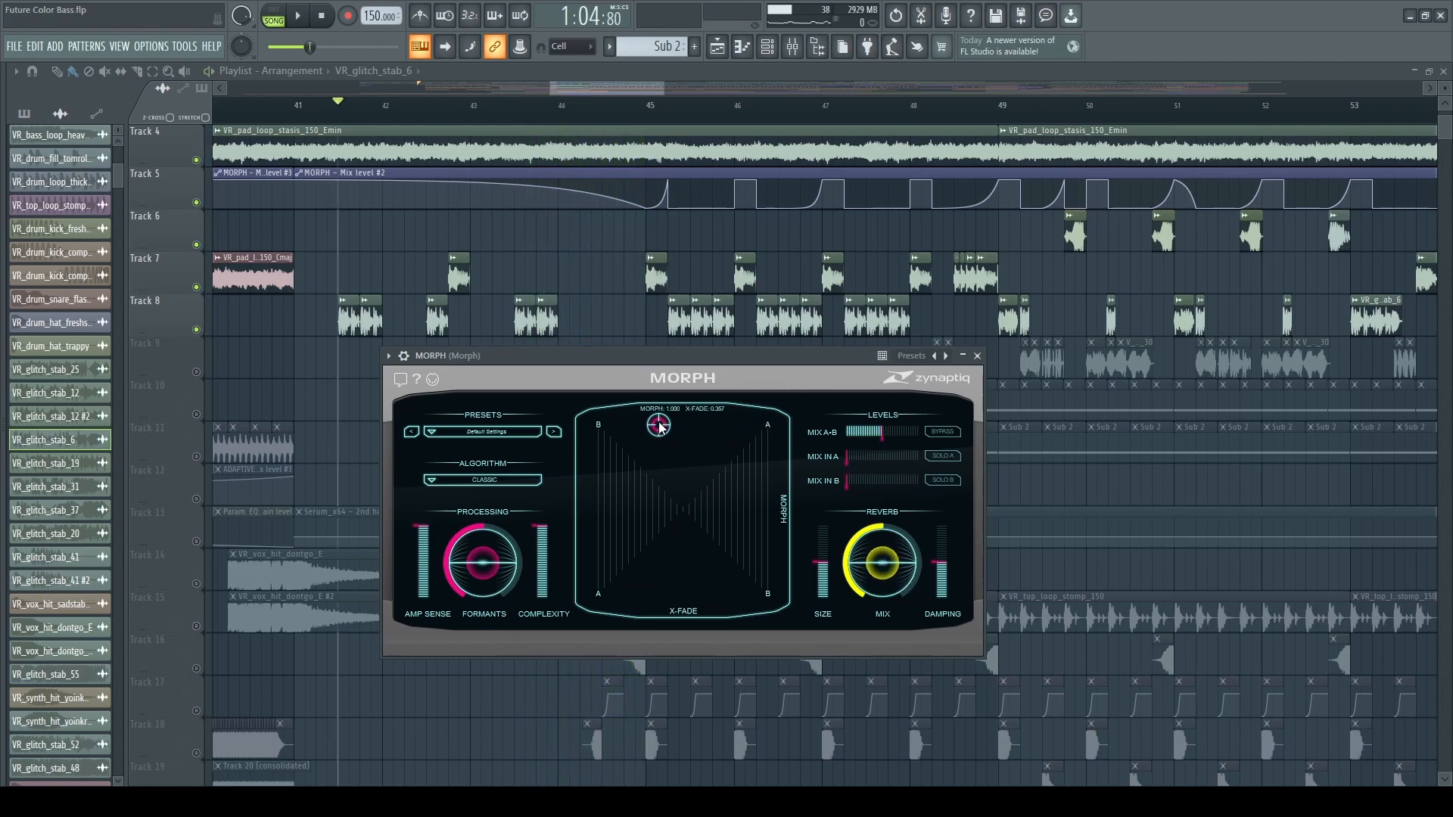
key("space")
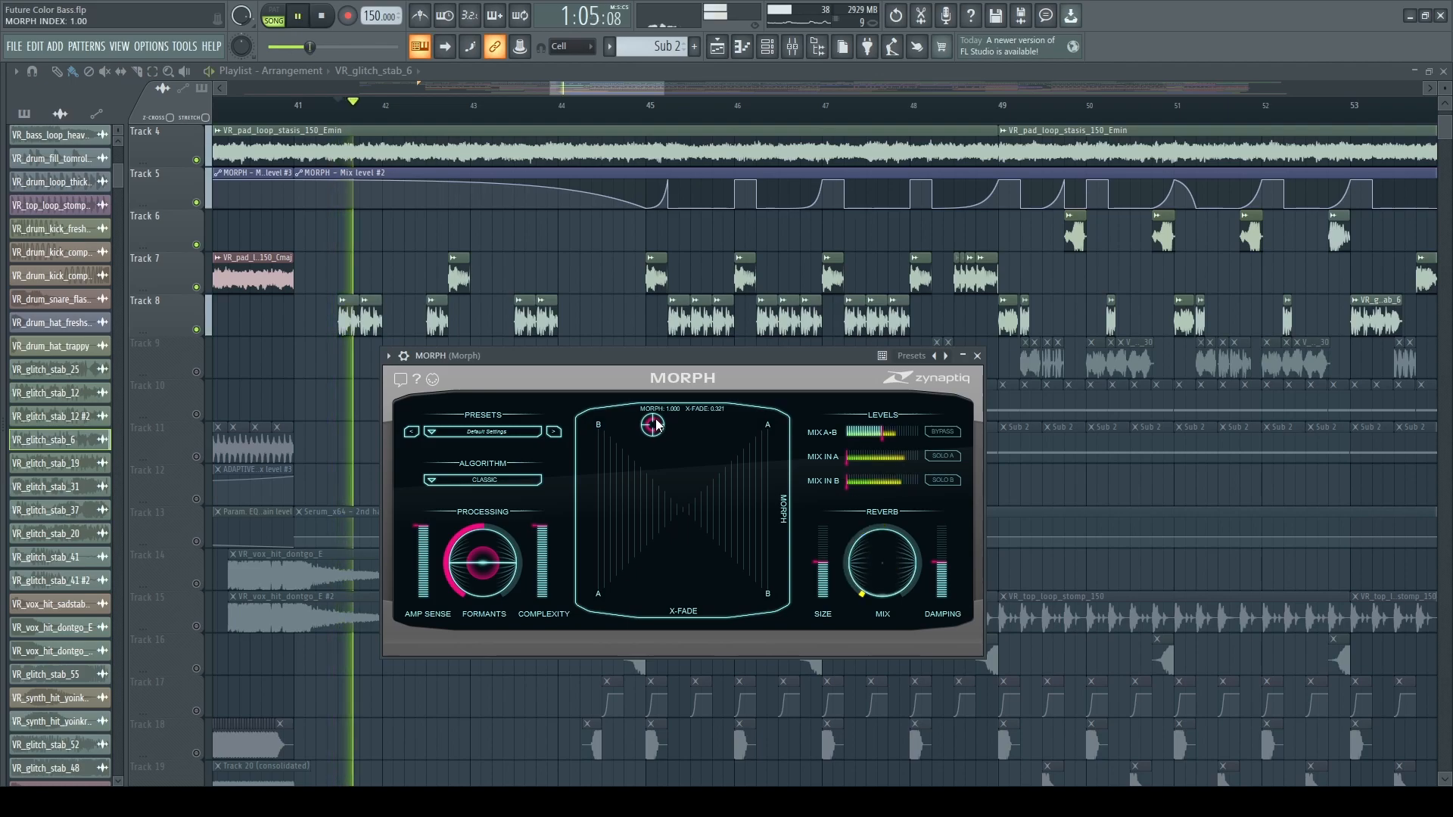
key("space")
Audition the section with the MORPH puck near the lower A corner, morph 0.000 and X-fade about 0.14.
left_click_drag(739, 429, 622, 598)
key("space")
key("space")
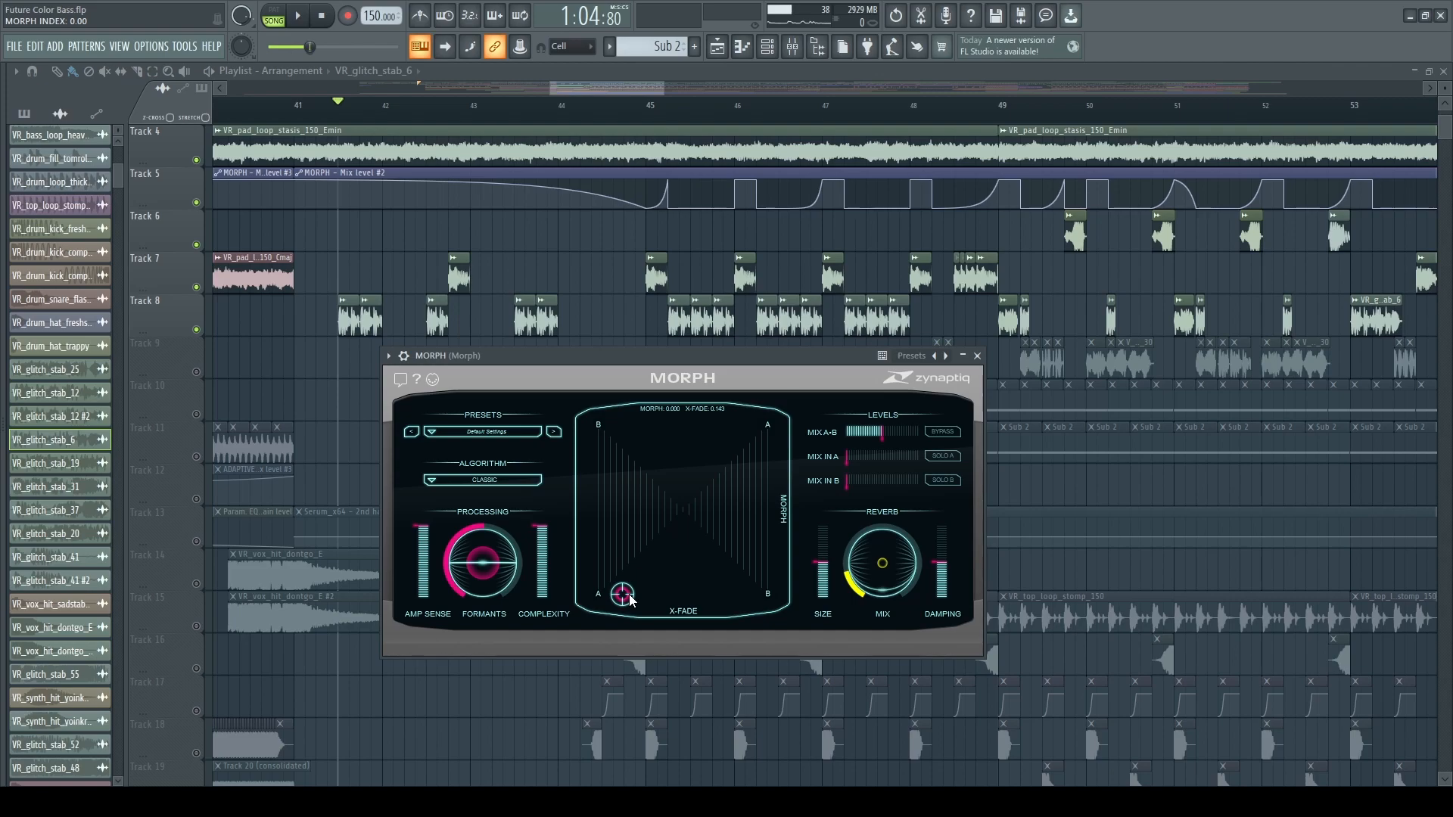
Audition the section with the MORPH puck at the zero X-fade edge, a little below the upper B corner.
key("space")
mouse_move(594, 487)
left_mouse_down()
mouse_move(587, 550)
mouse_move(578, 460)
mouse_move(587, 537)
mouse_move(582, 479)
left_mouse_up()
key("space")
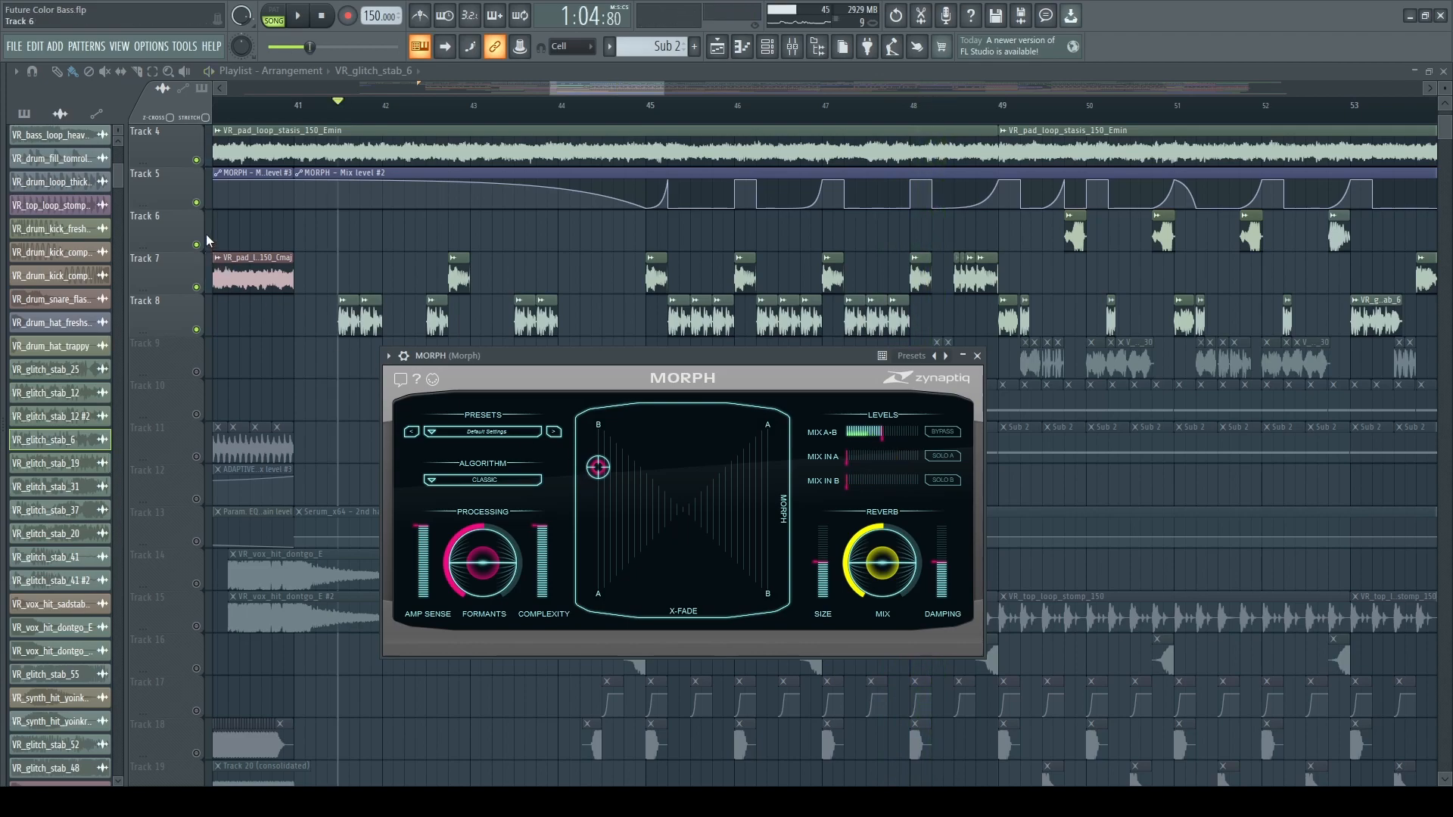
Audition the section at morph about 0.45 and X-fade 0.000, and return the puck to morph about 0.79.
key("space")
left_click_drag(595, 463, 590, 522)
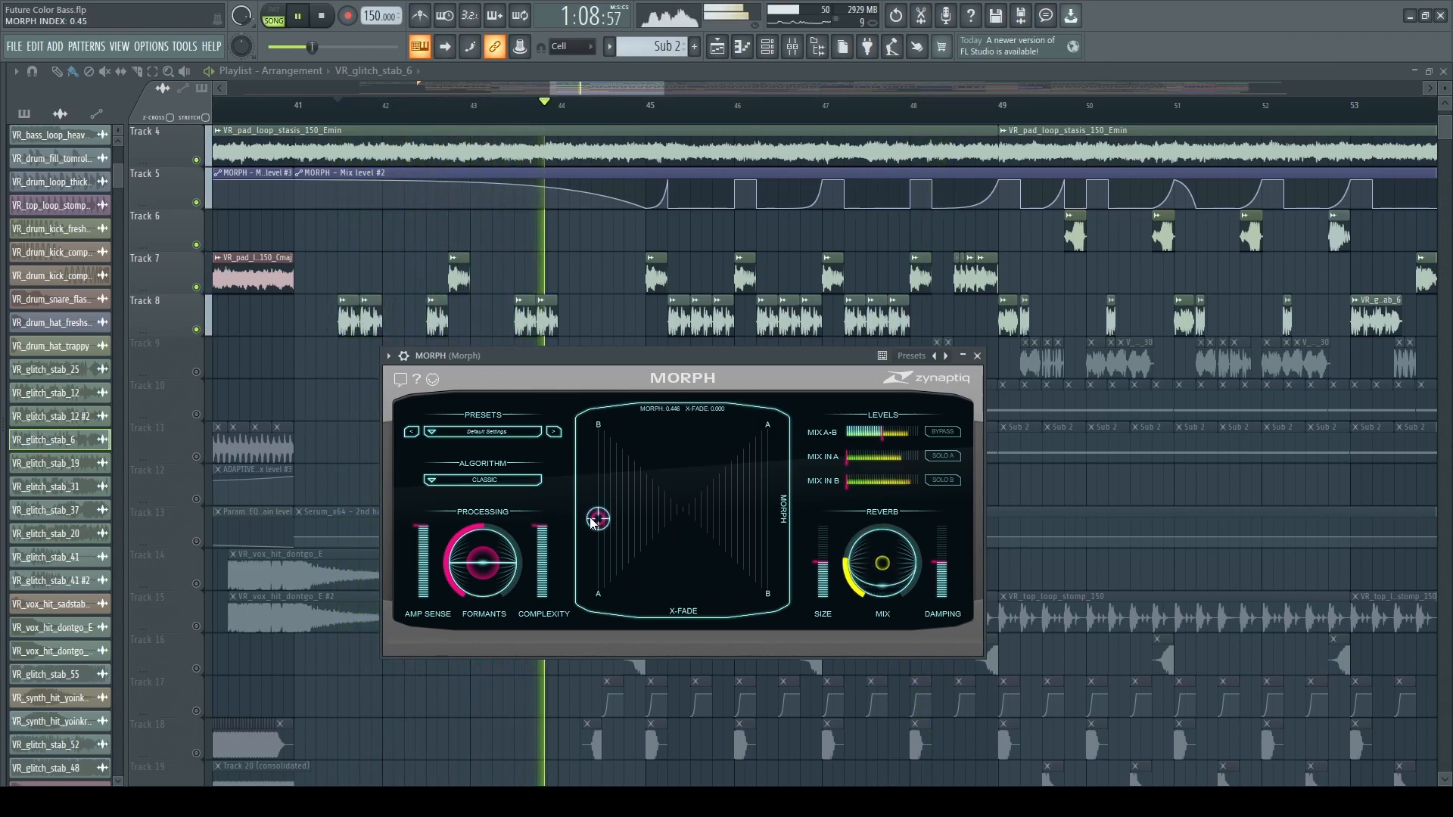
key("space")
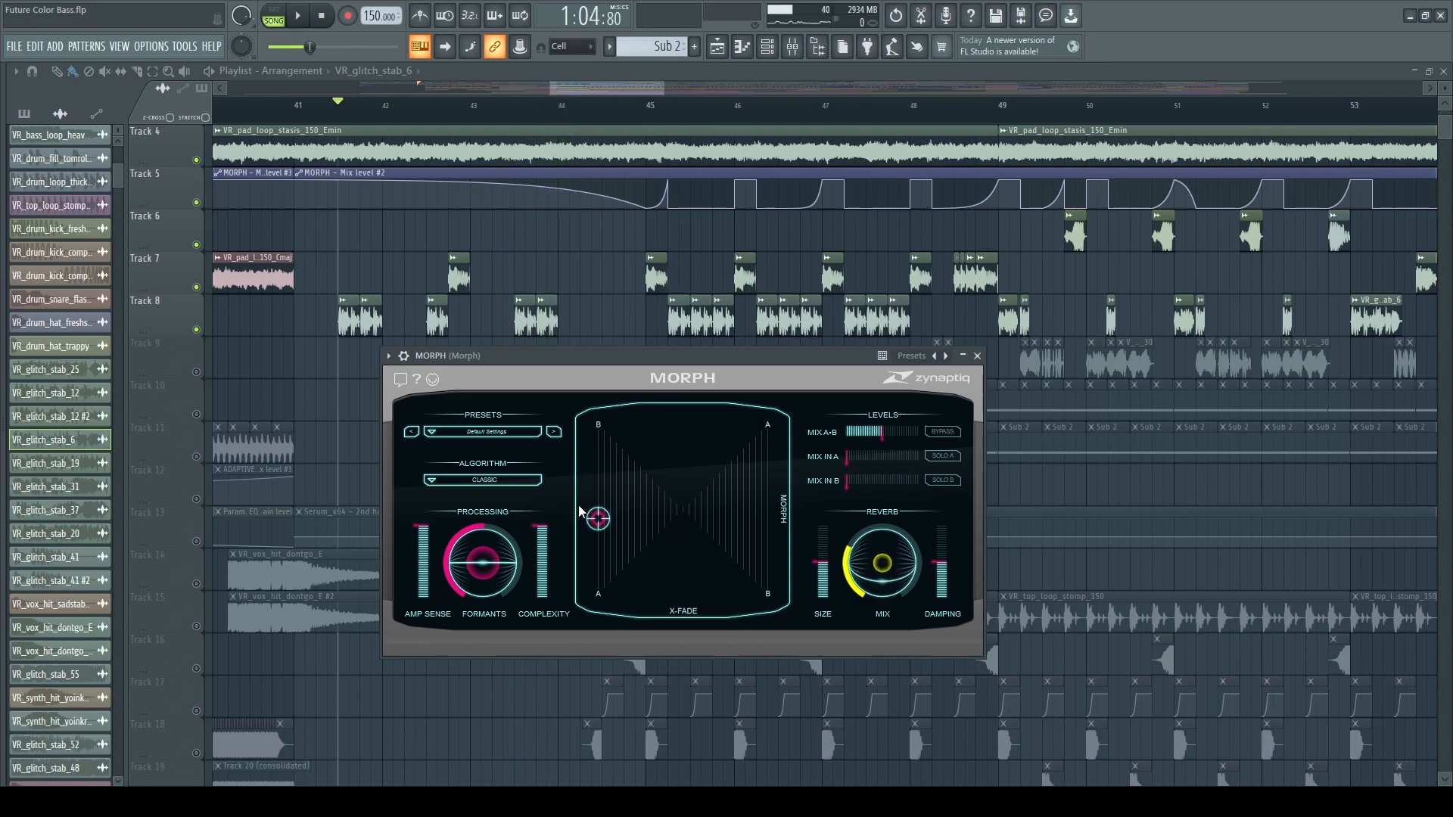
key("space")
key("space")
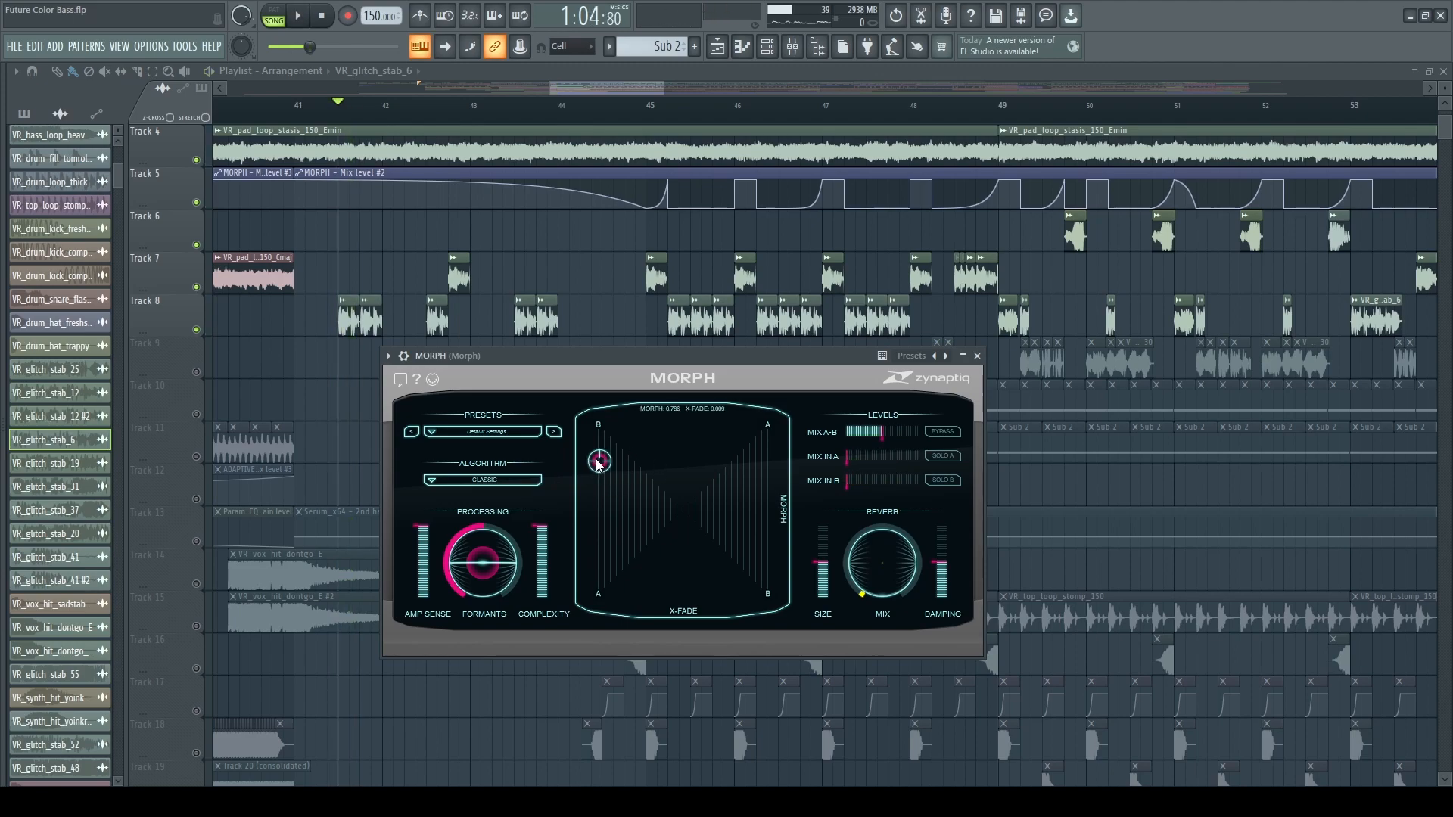
Play the arrangement through the transition into bar 59, where the second pad loop starts.
scroll(612, 333, "down", 2)
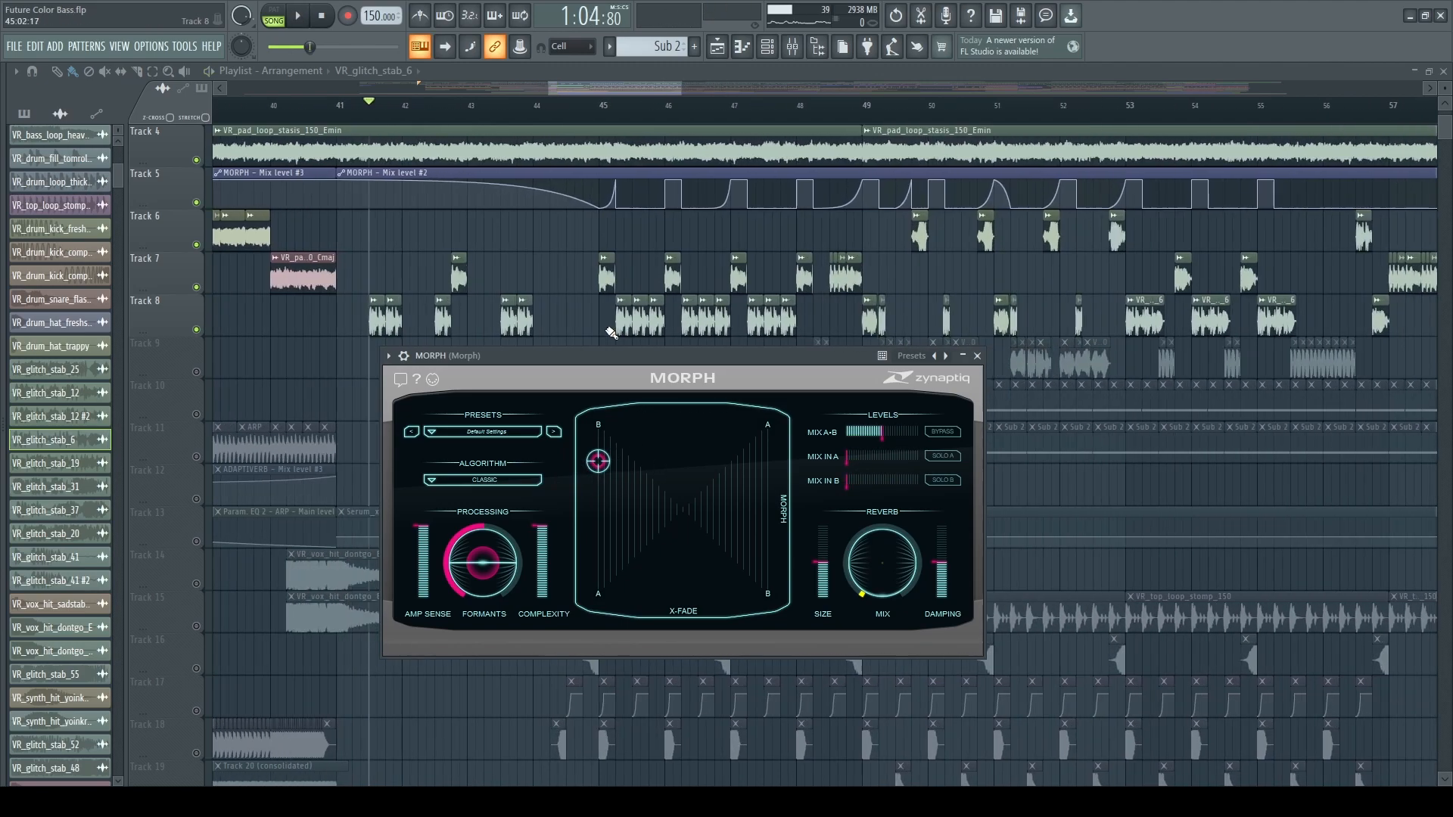
scroll(556, 325, "down", 6)
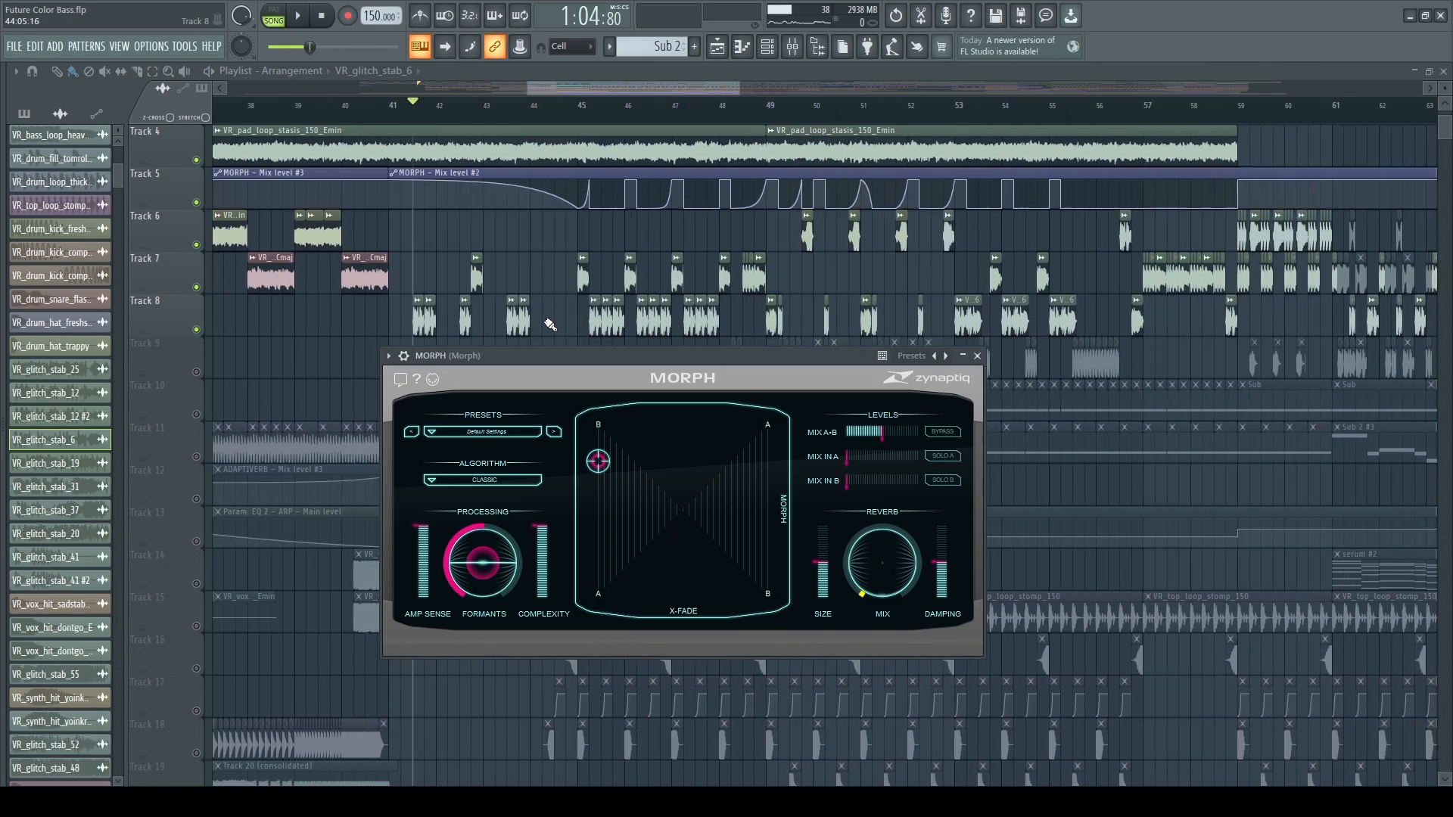
scroll(783, 325, "right", 3)
scroll(784, 326, "up", 3)
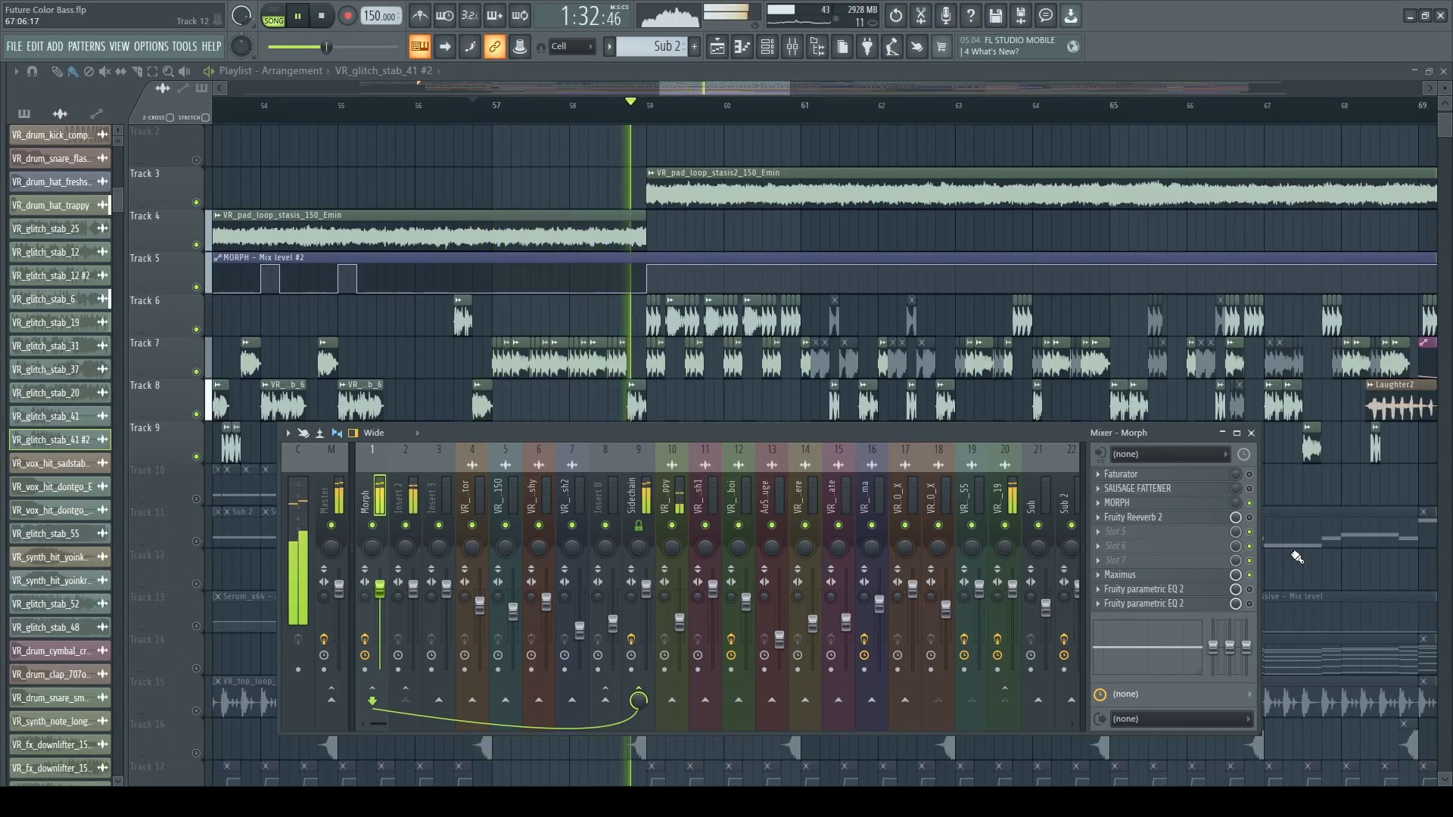
key("space")
Set the playback start to bar 59 and listen to the glitch stabs over the second pad loop.
scroll(569, 344, "down", 2)
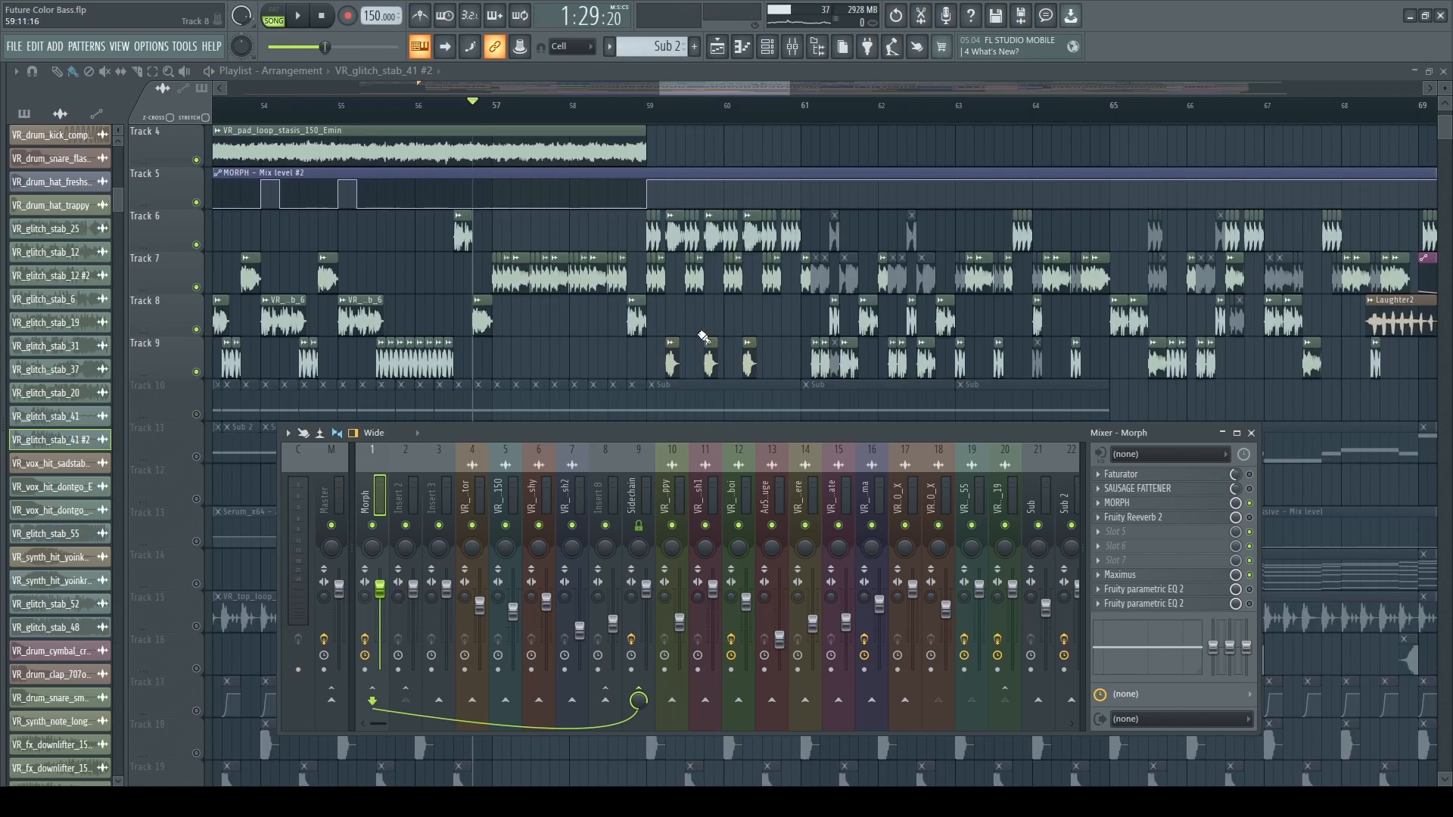
scroll(804, 342, "up", 1)
scroll(804, 342, "down", 1)
left_click(653, 113)
key("space")
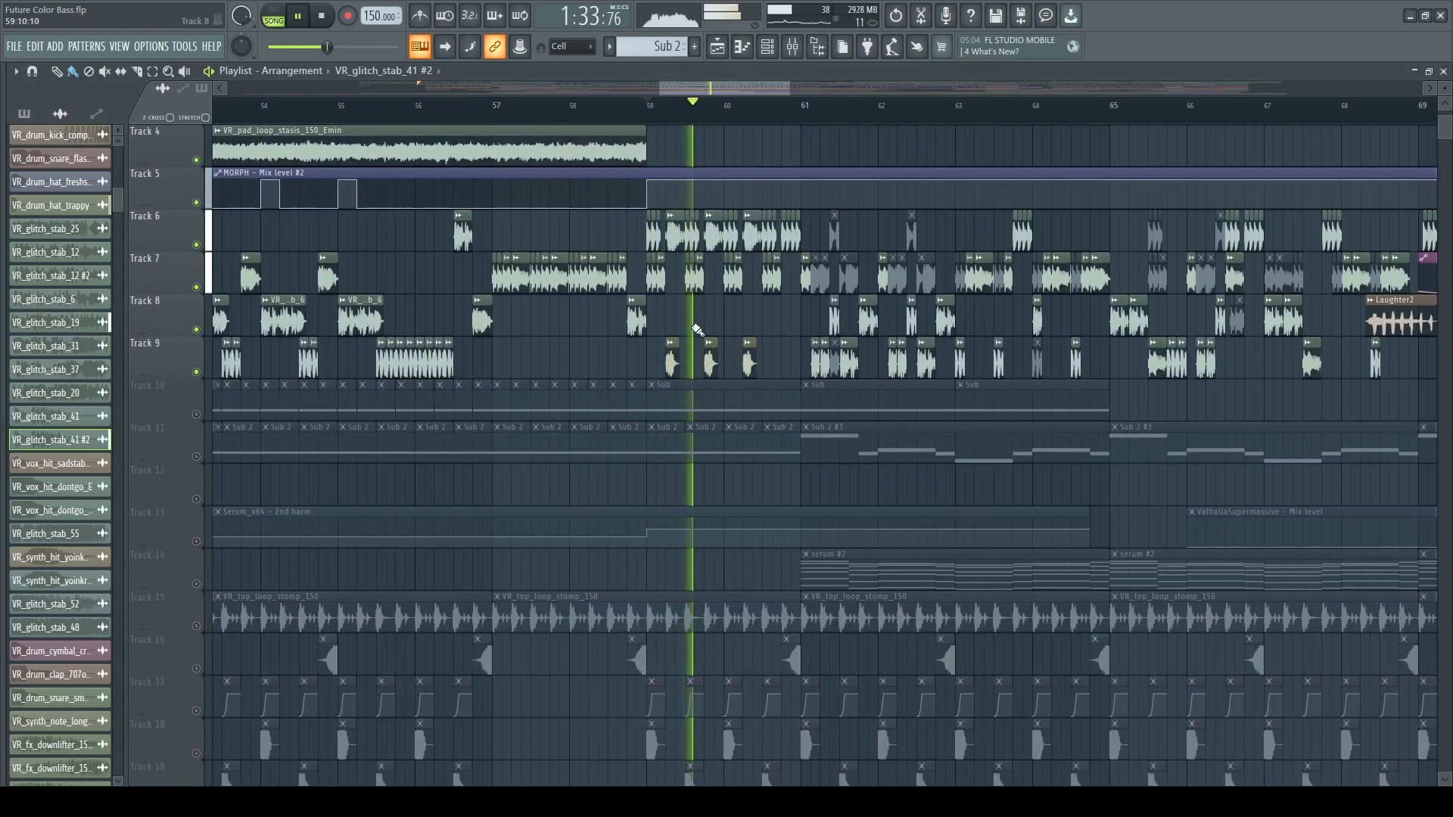
key("space")
Inspect Faturator and Sausage Fattener on the Morph mixer track while playing from bar 59, and close all the windows.
key("F9")
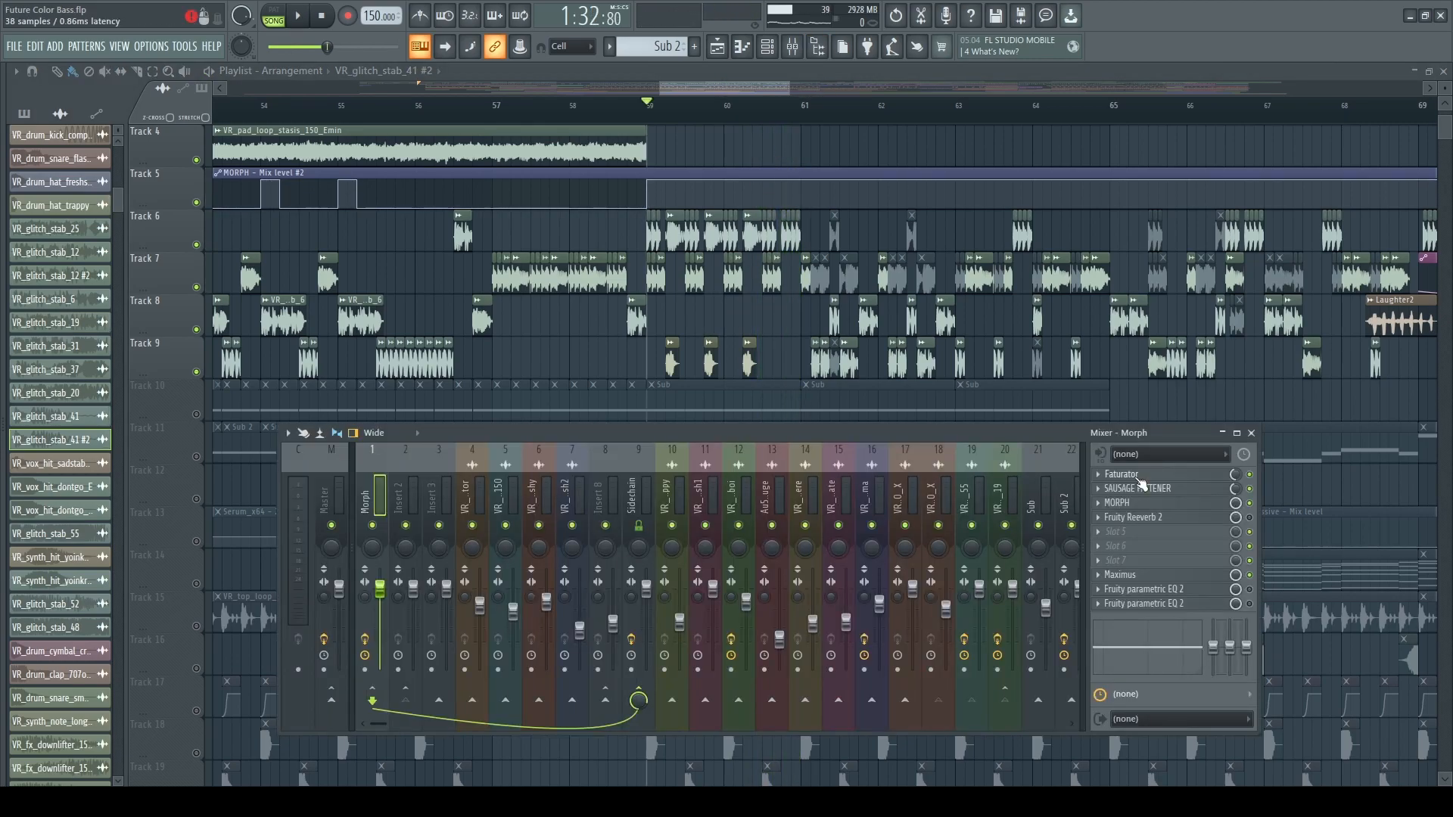
left_click(1141, 479)
left_click(1157, 490)
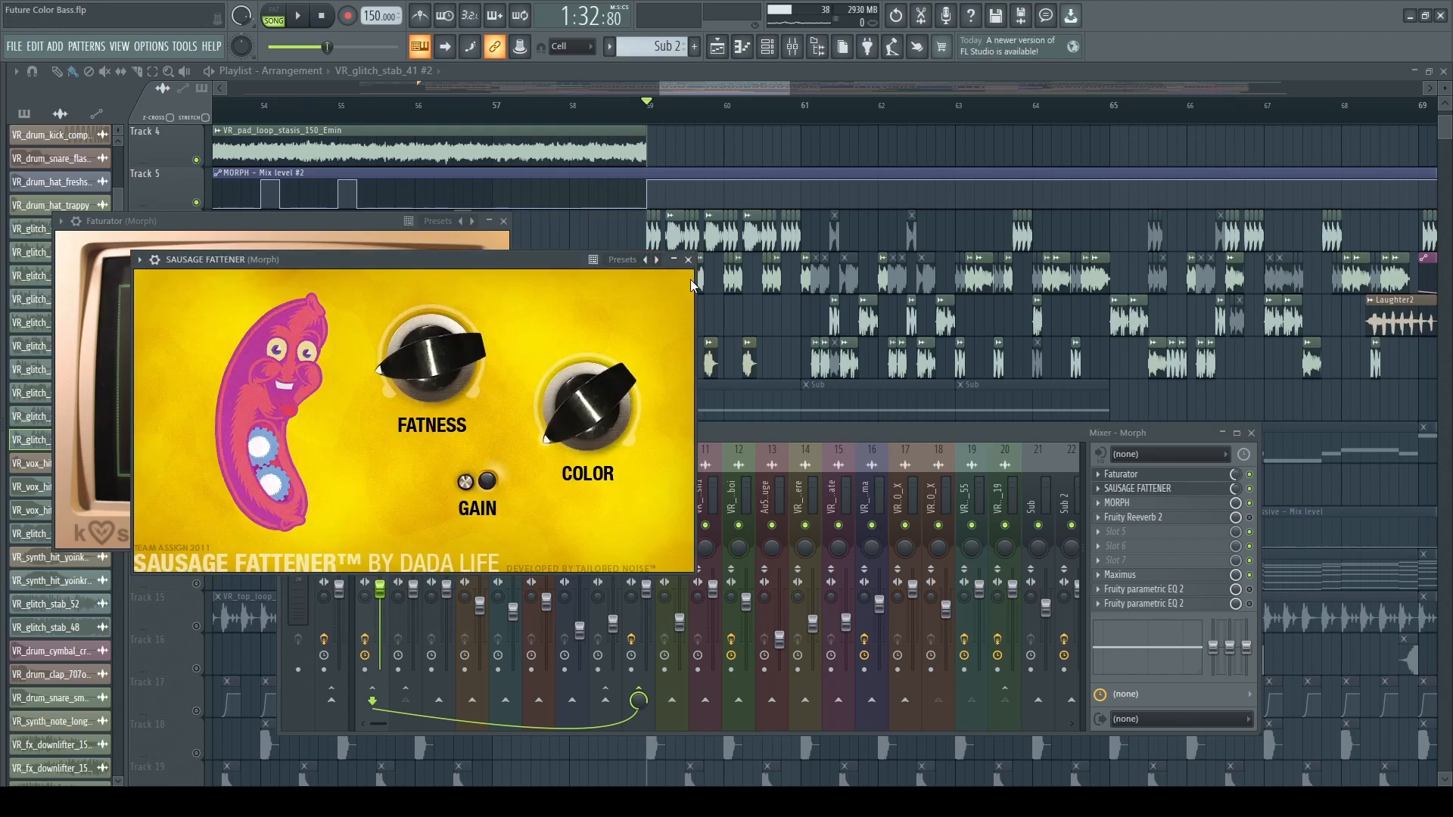
key("space")
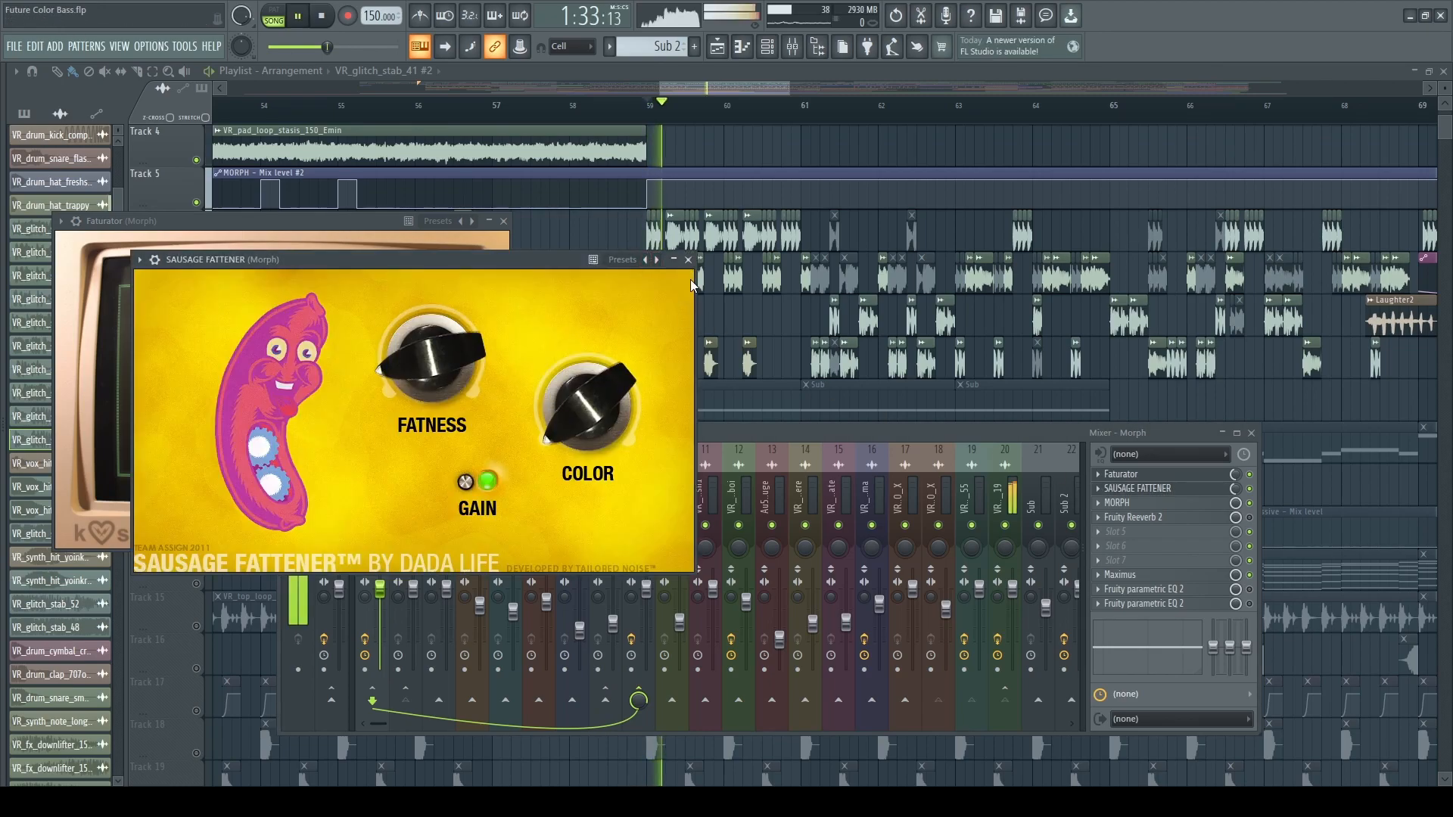
left_click(1257, 483)
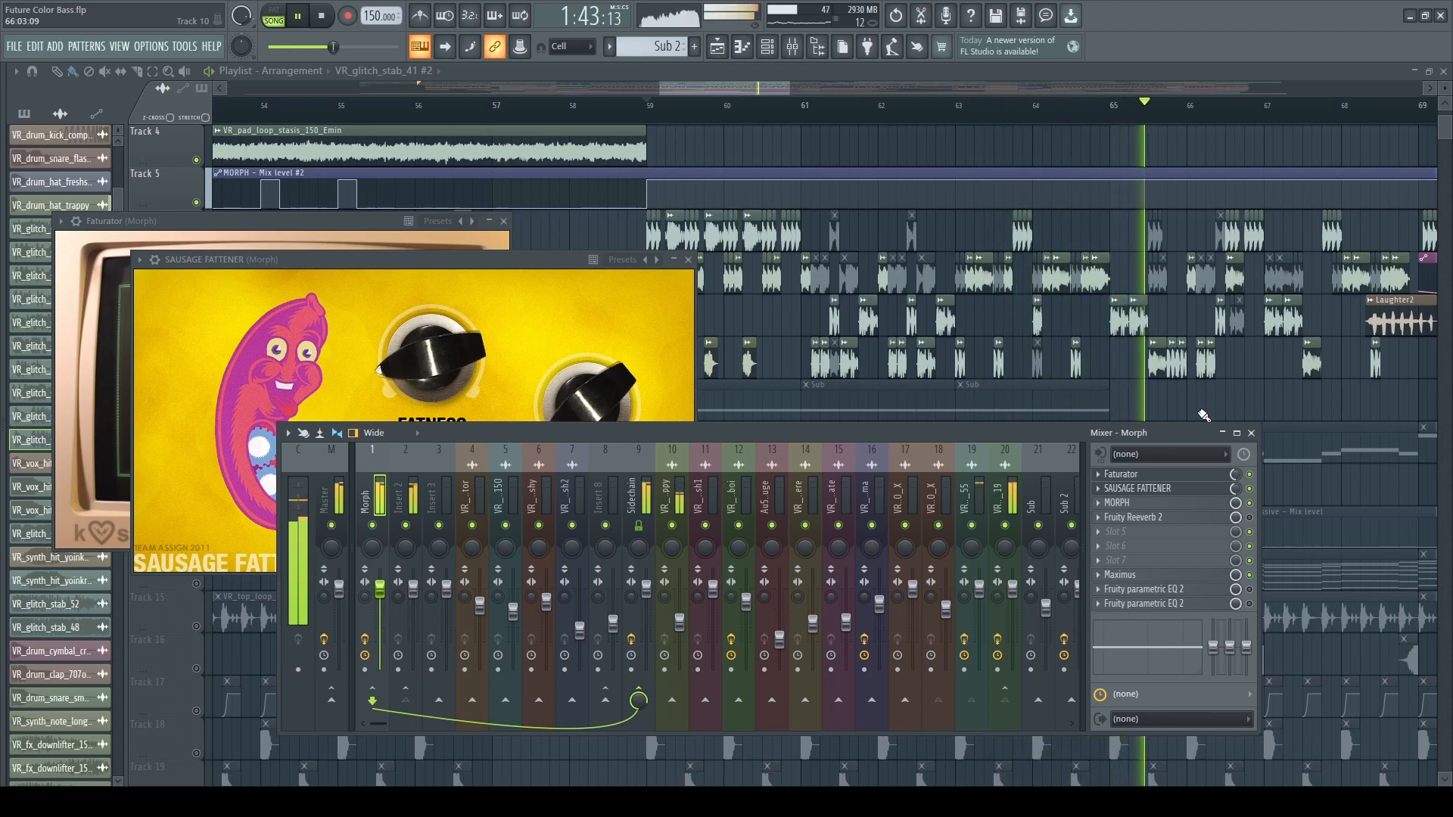
key("space")
key("F12")
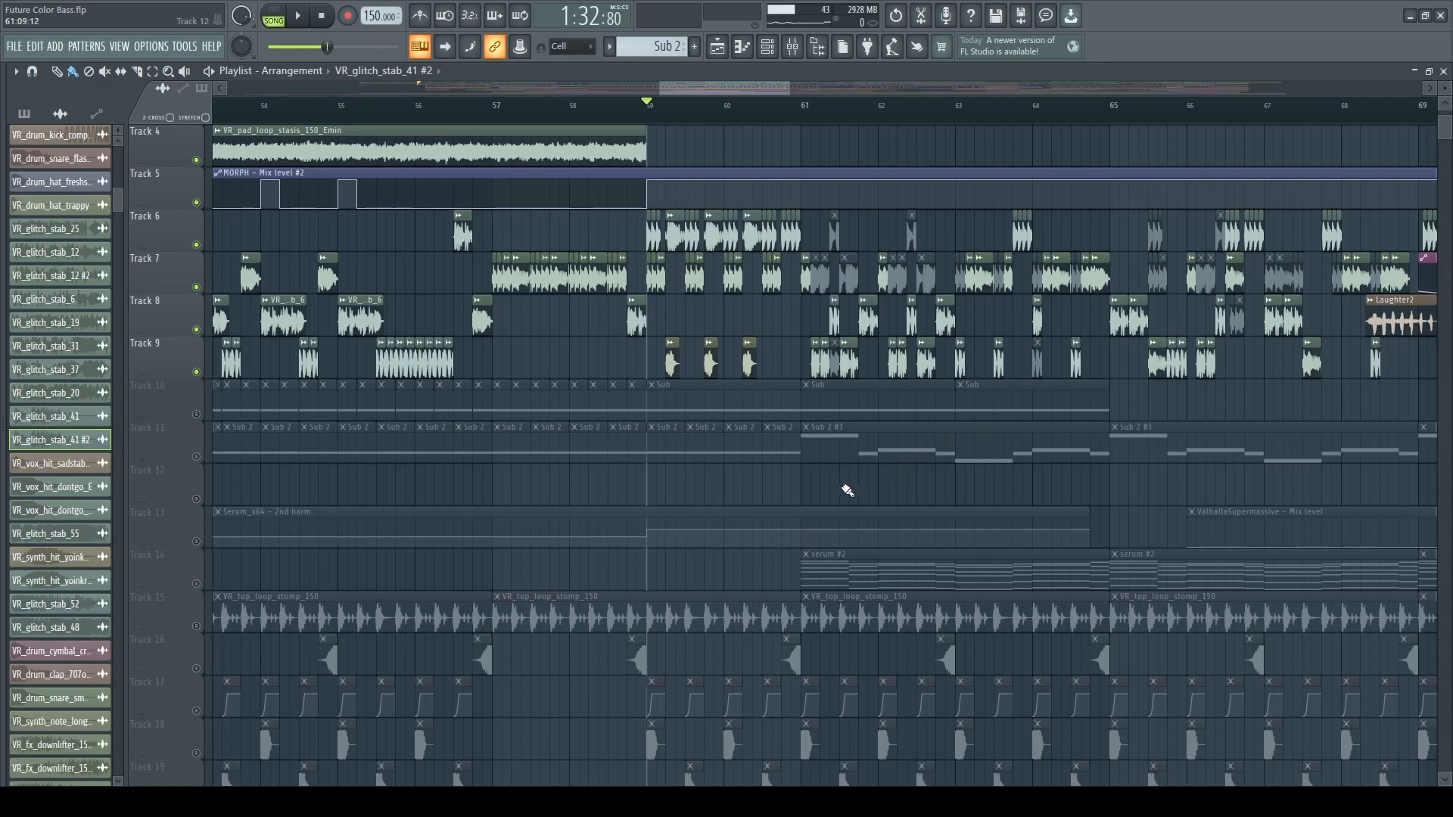
Examine the pad loops, mix level automation and stab clips on tracks 3 to 9 around bar 59.
scroll(703, 503, "up", 2)
scroll(715, 525, "up", 2)
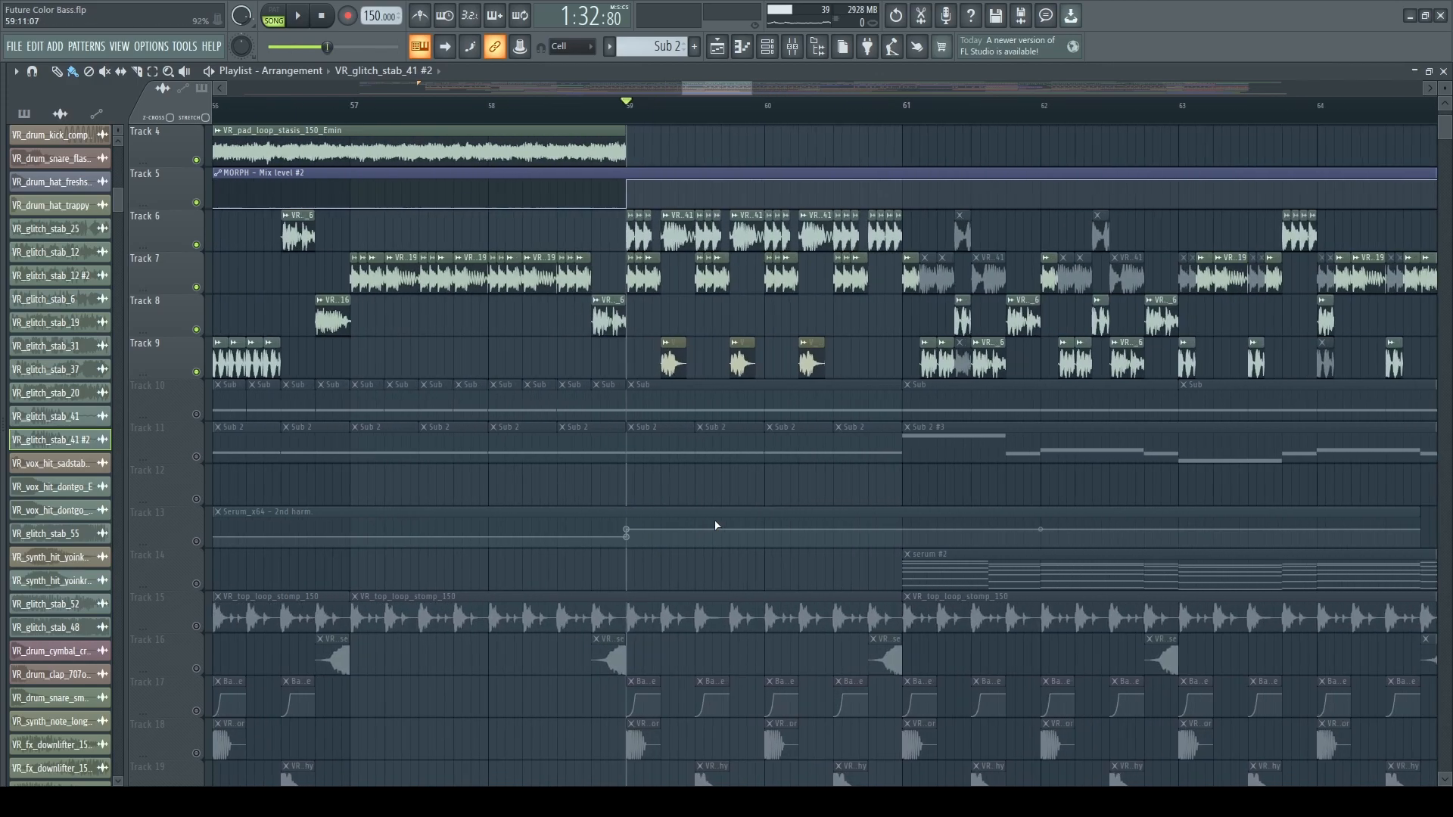
scroll(627, 370, "up", 2)
scroll(633, 392, "up", 1)
scroll(665, 374, "down", 2)
scroll(547, 380, "down", 4)
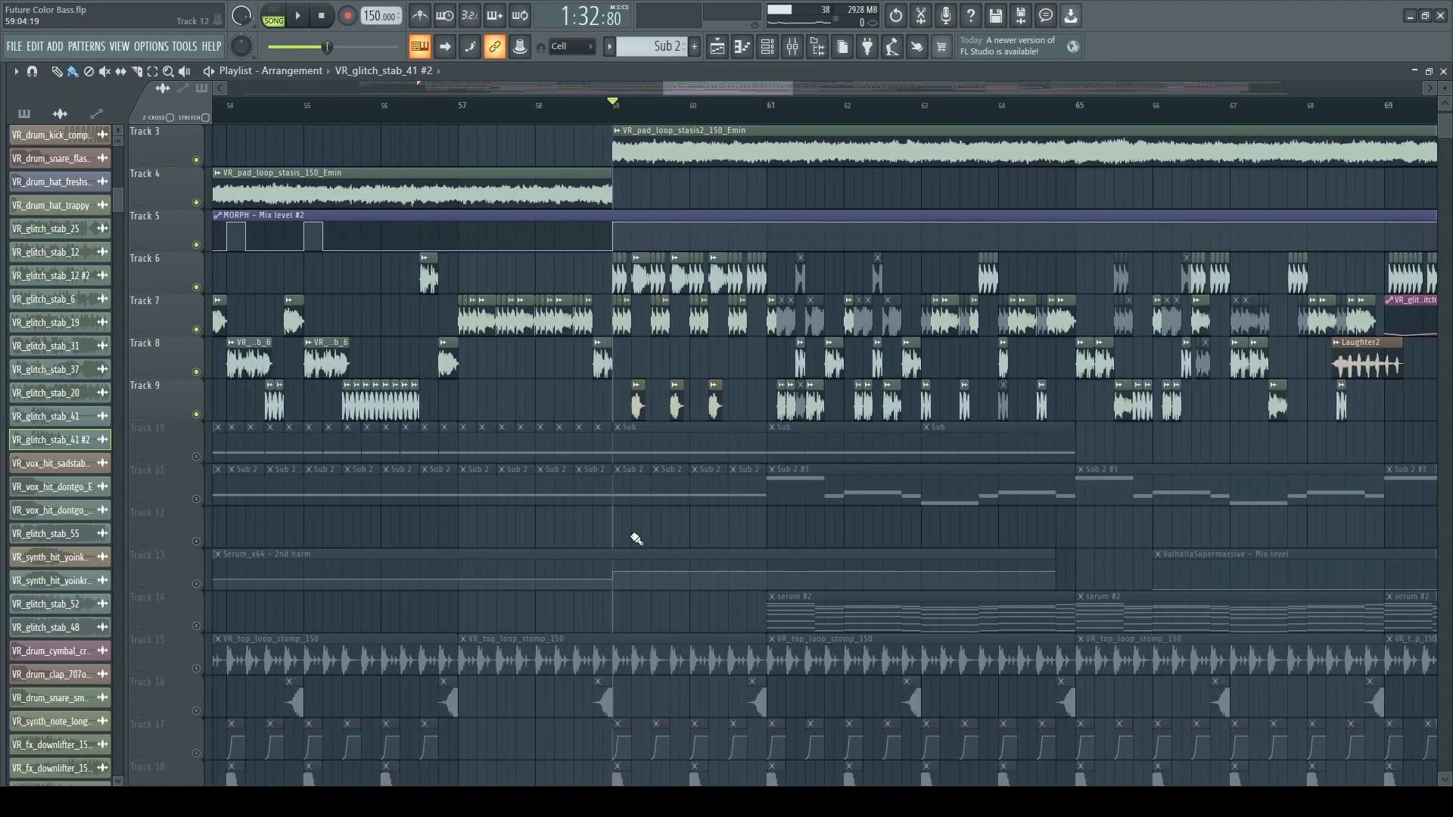
scroll(638, 358, "up", 1)
scroll(638, 357, "up", 2)
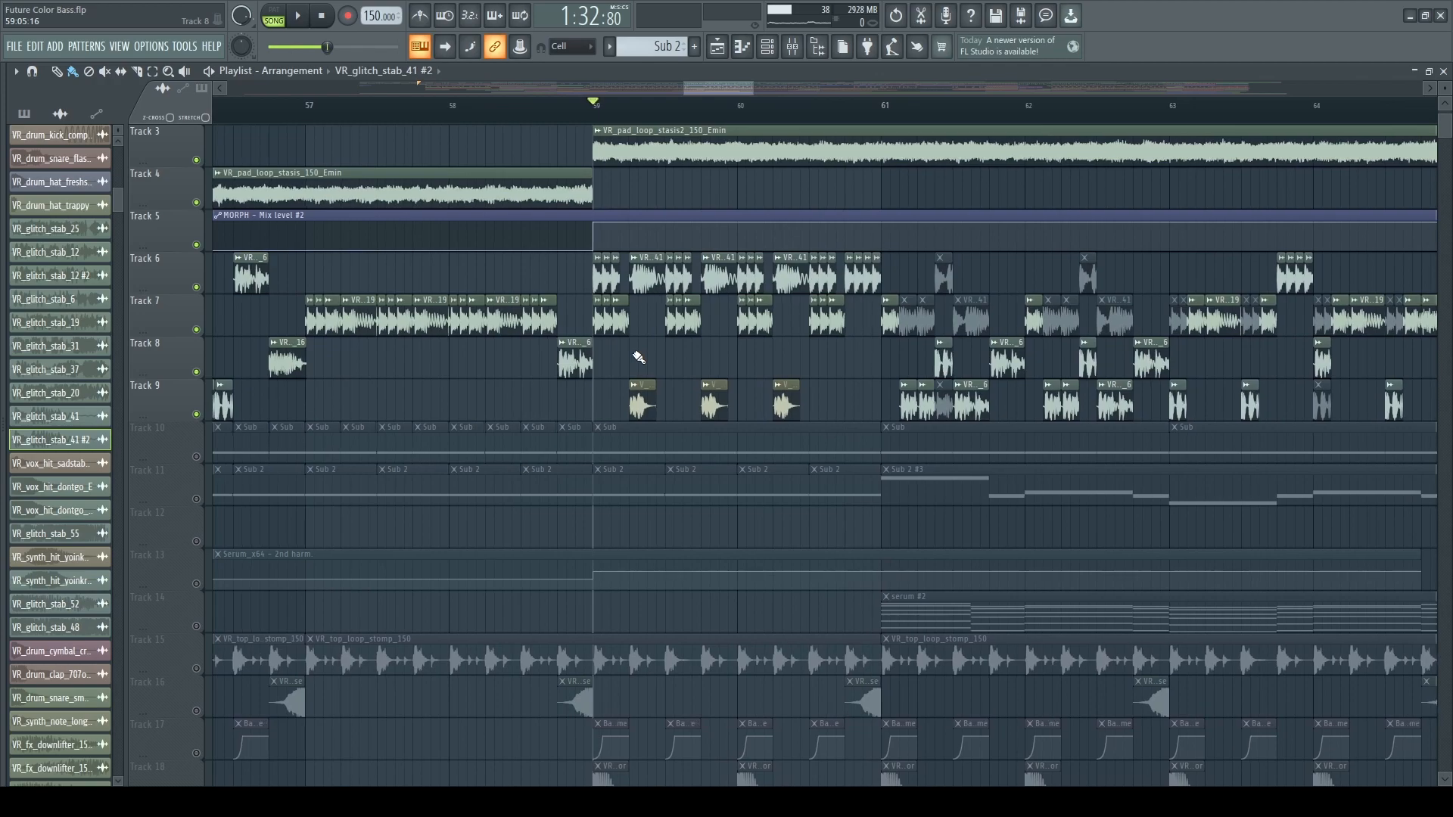
Inspect the first Fruity Parametric EQ 2 on the Morph mixer track and close the windows.
left_click(790, 50)
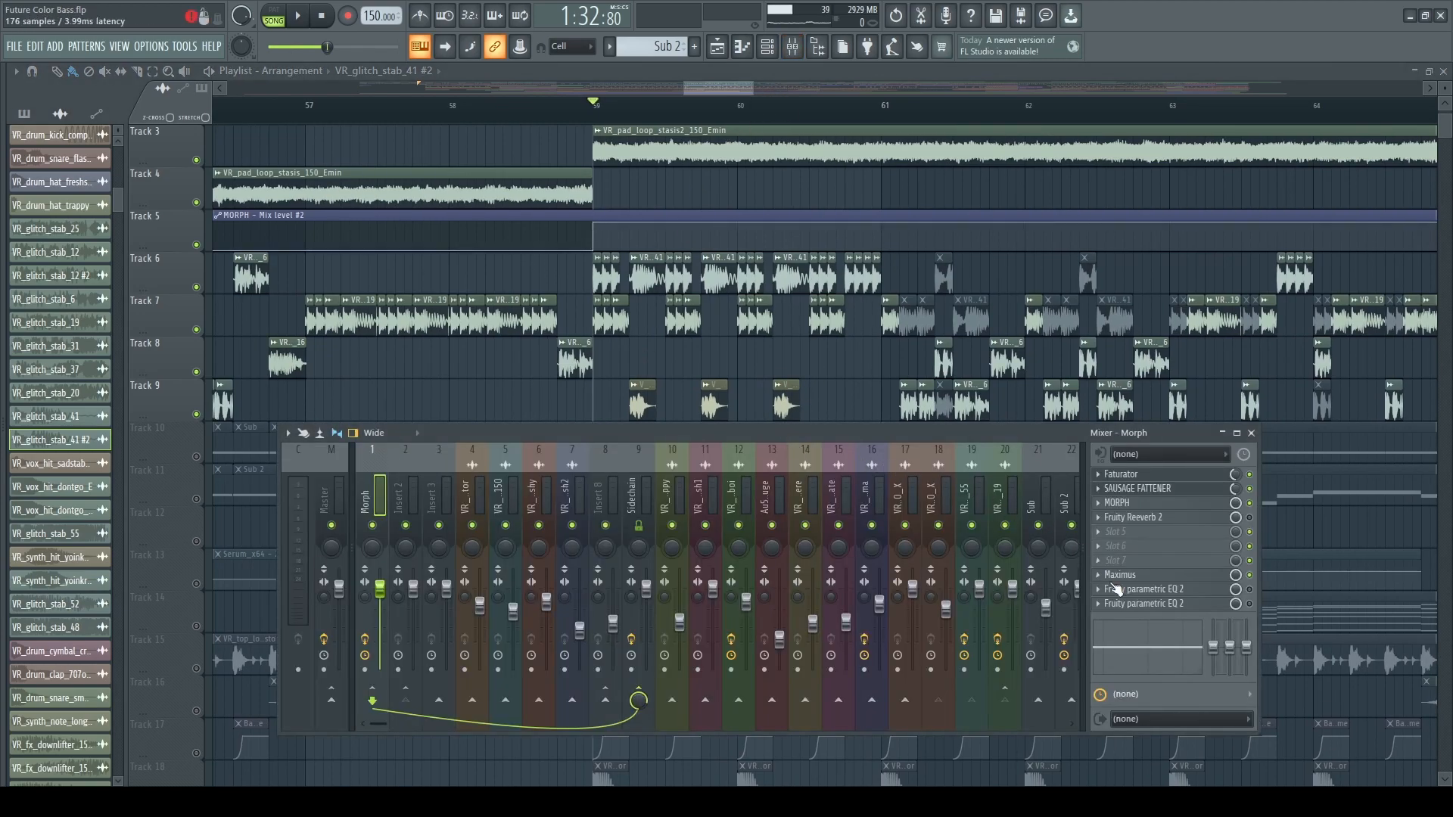
left_click(1184, 591)
key("Escape")
key("Escape")
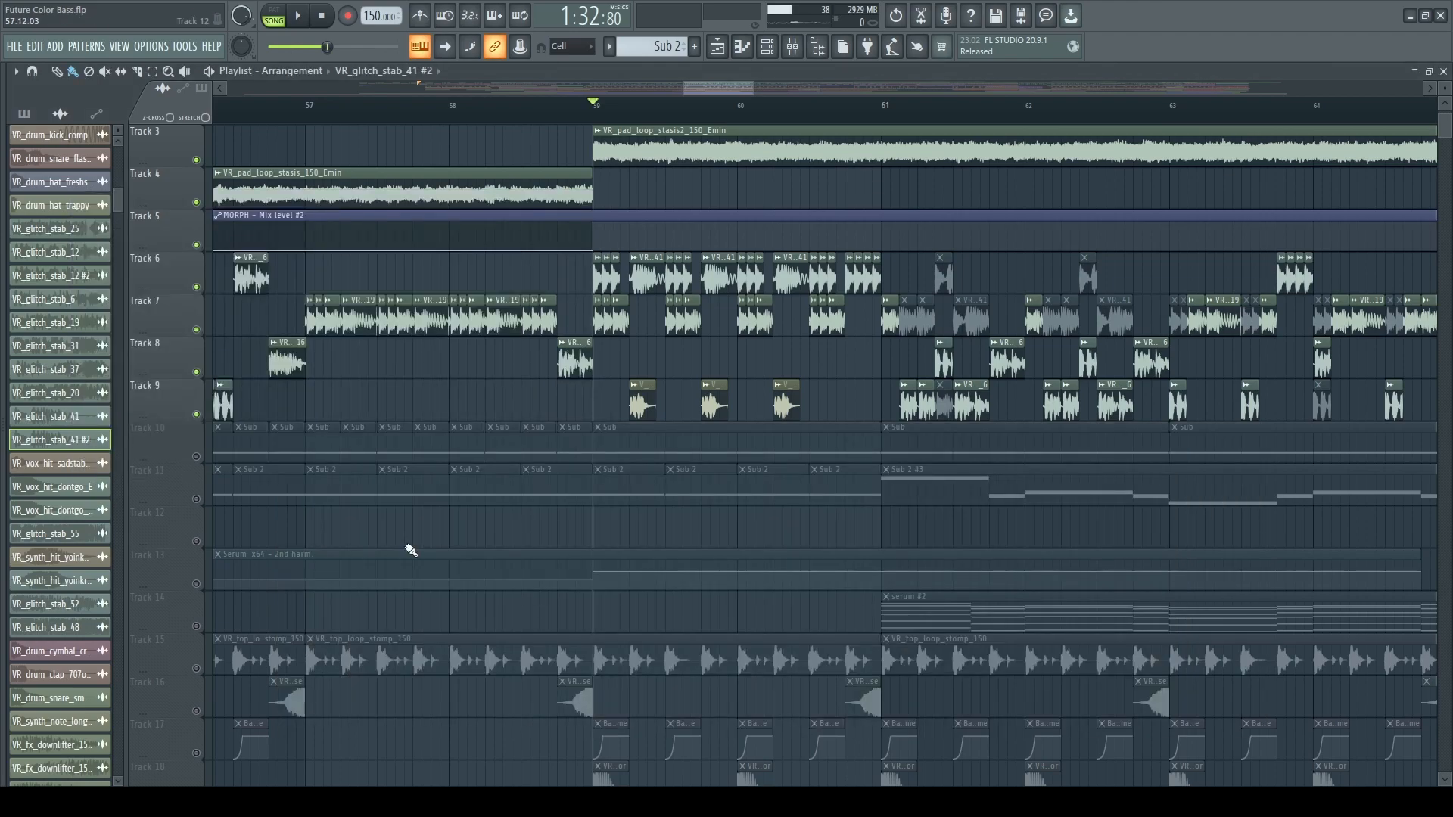
Unmute Track 11 with the Sub 2 patterns and Track 13 with the Serum automation while playing from bar 59.
key("space")
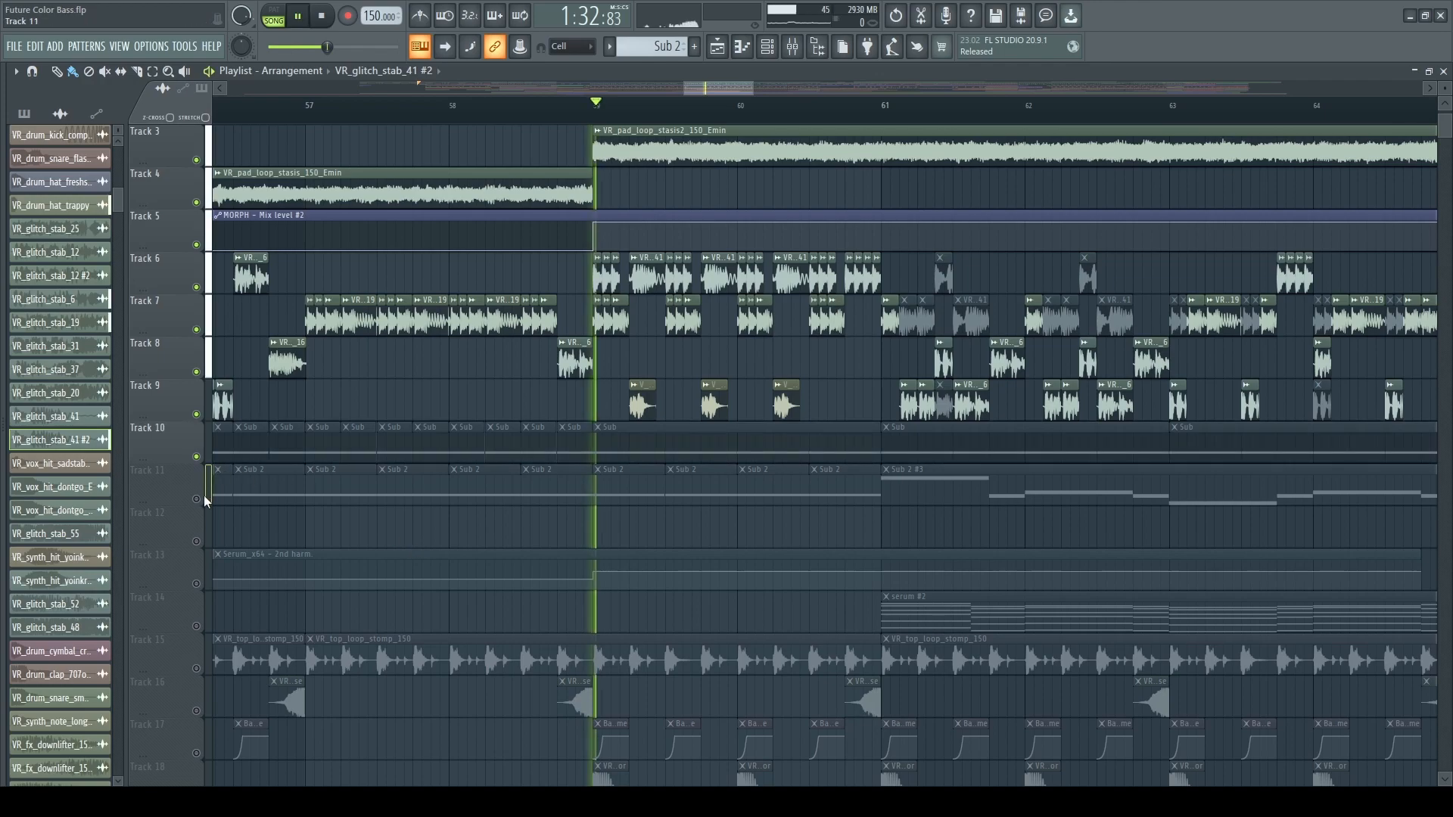
left_click(196, 499)
left_click(196, 583)
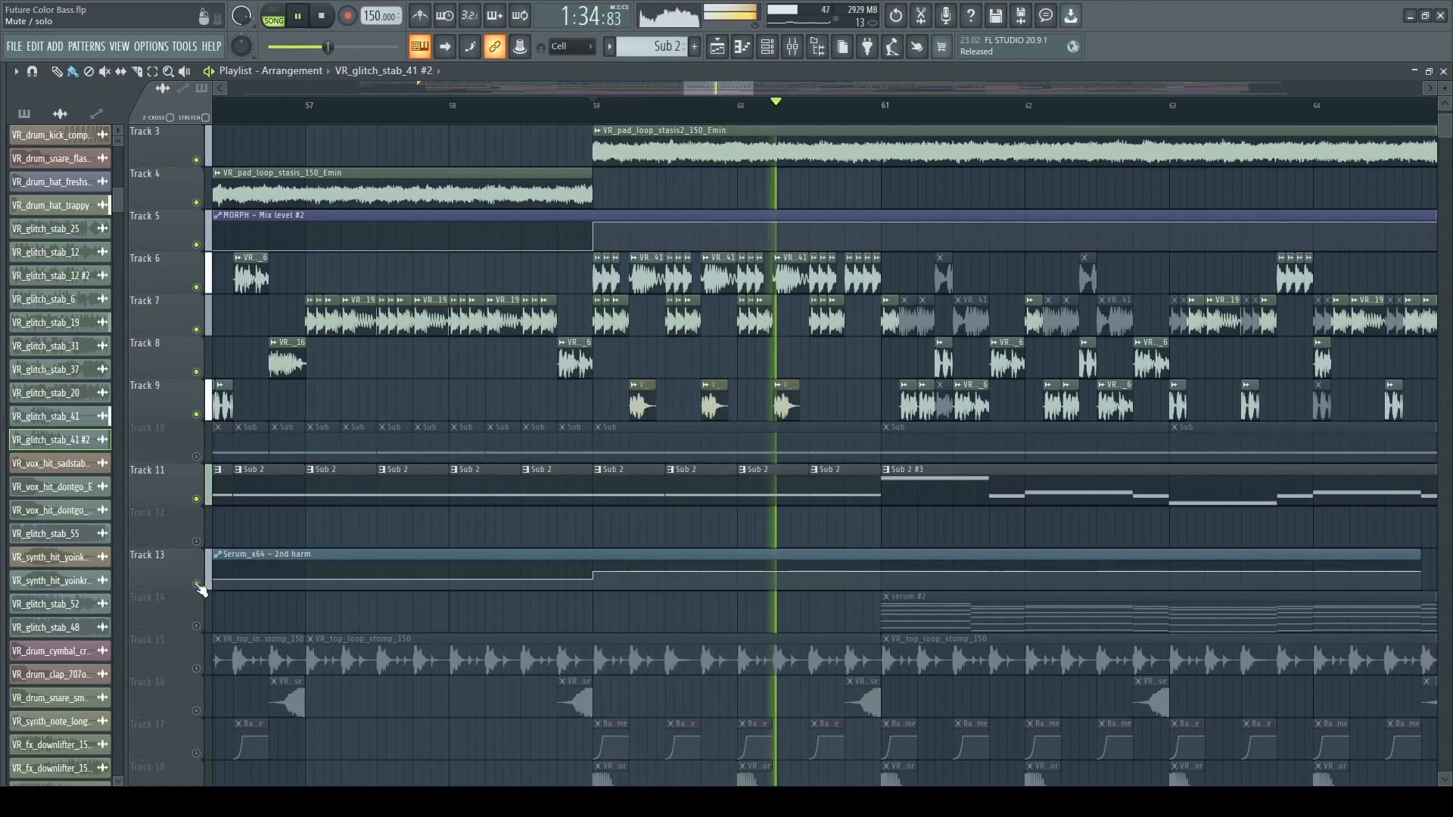
Look over the Sub 2 patterns and the Serum 2nd harm automation while playing past bar 61.
scroll(427, 551, "down", 4)
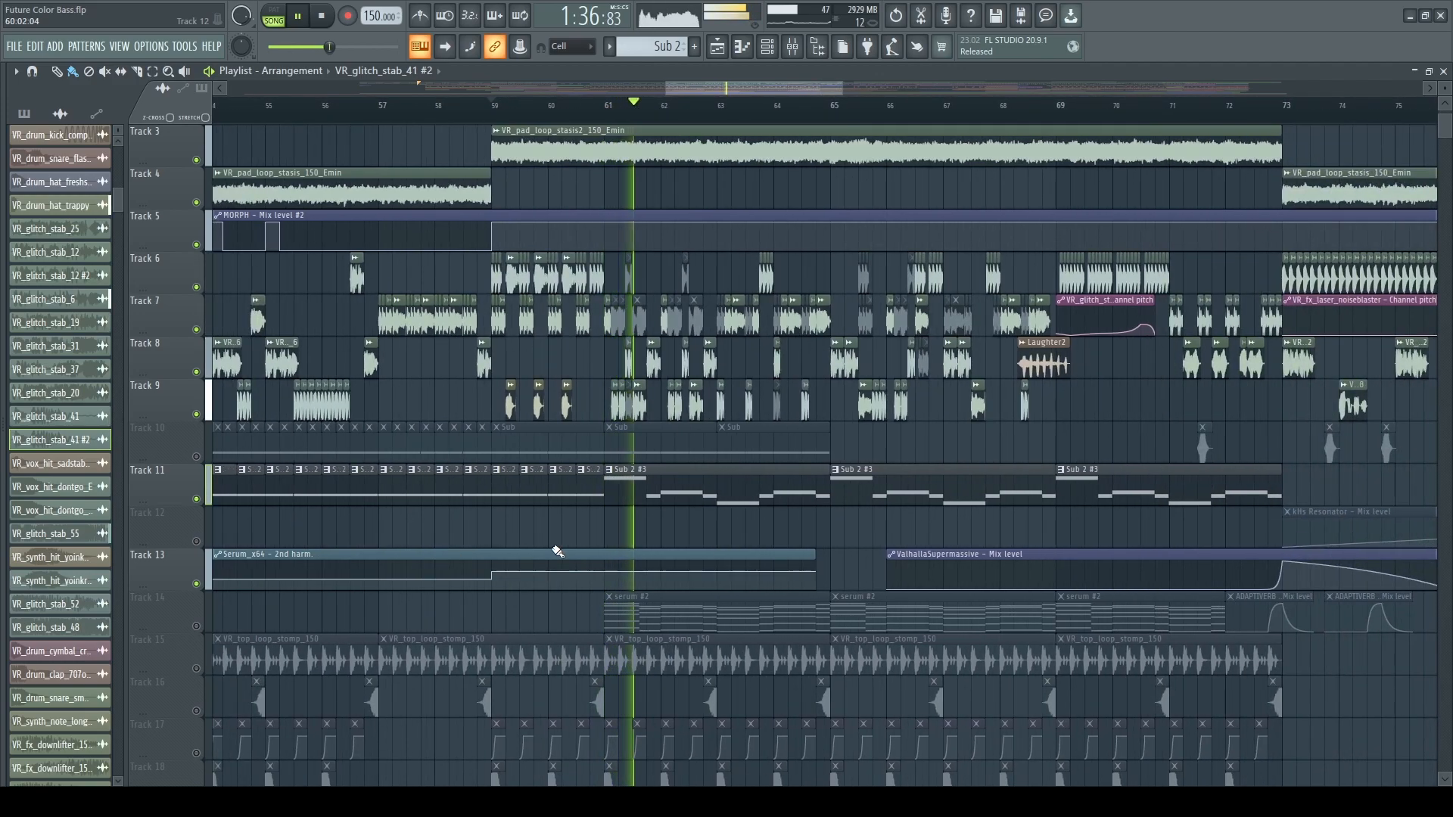
scroll(557, 551, "up", 2)
scroll(645, 557, "up", 1, "ctrl")
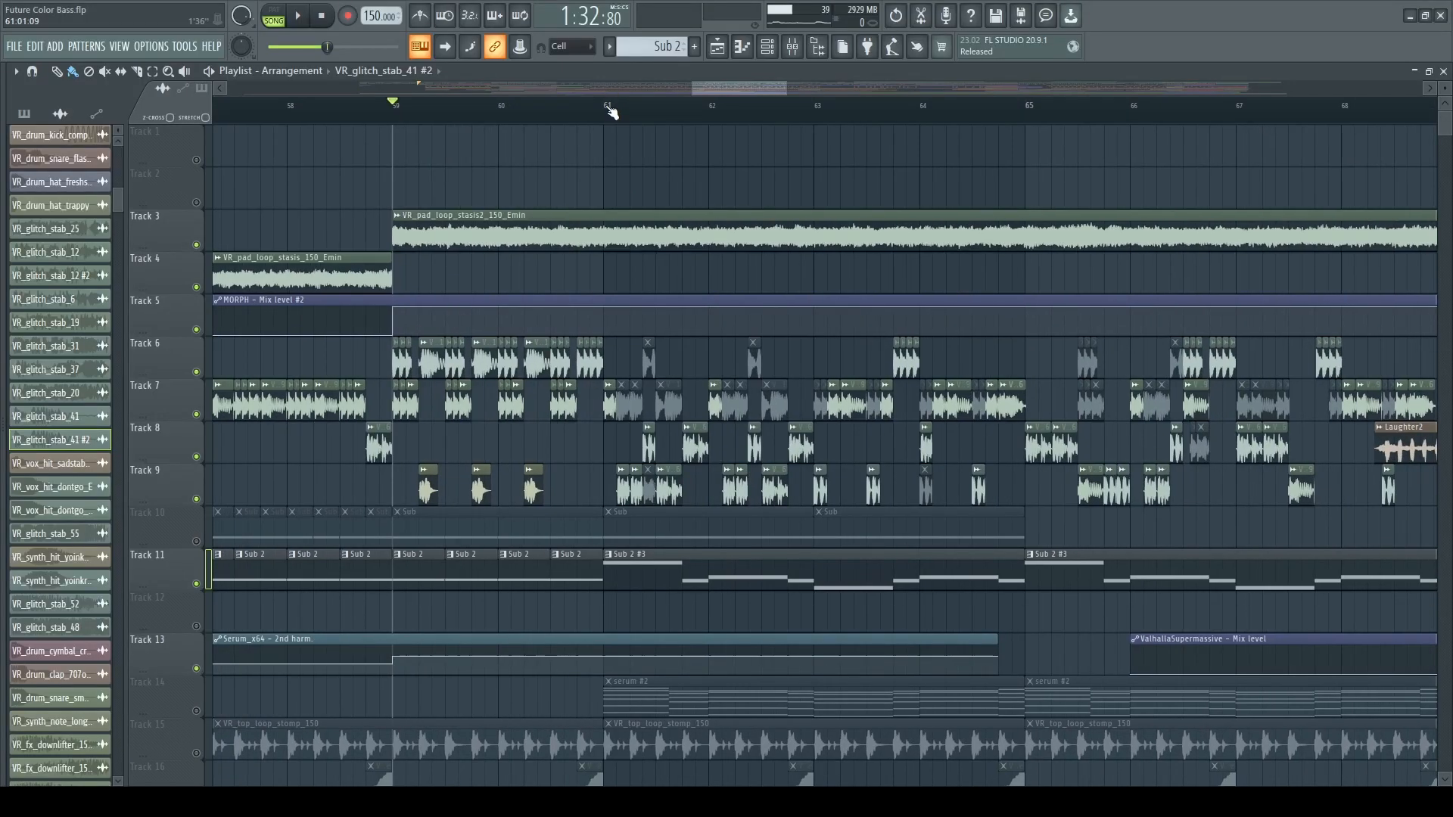
Move the playback position to bar 61 and unmute Track 14 with the serum #2 patterns.
left_click(609, 111)
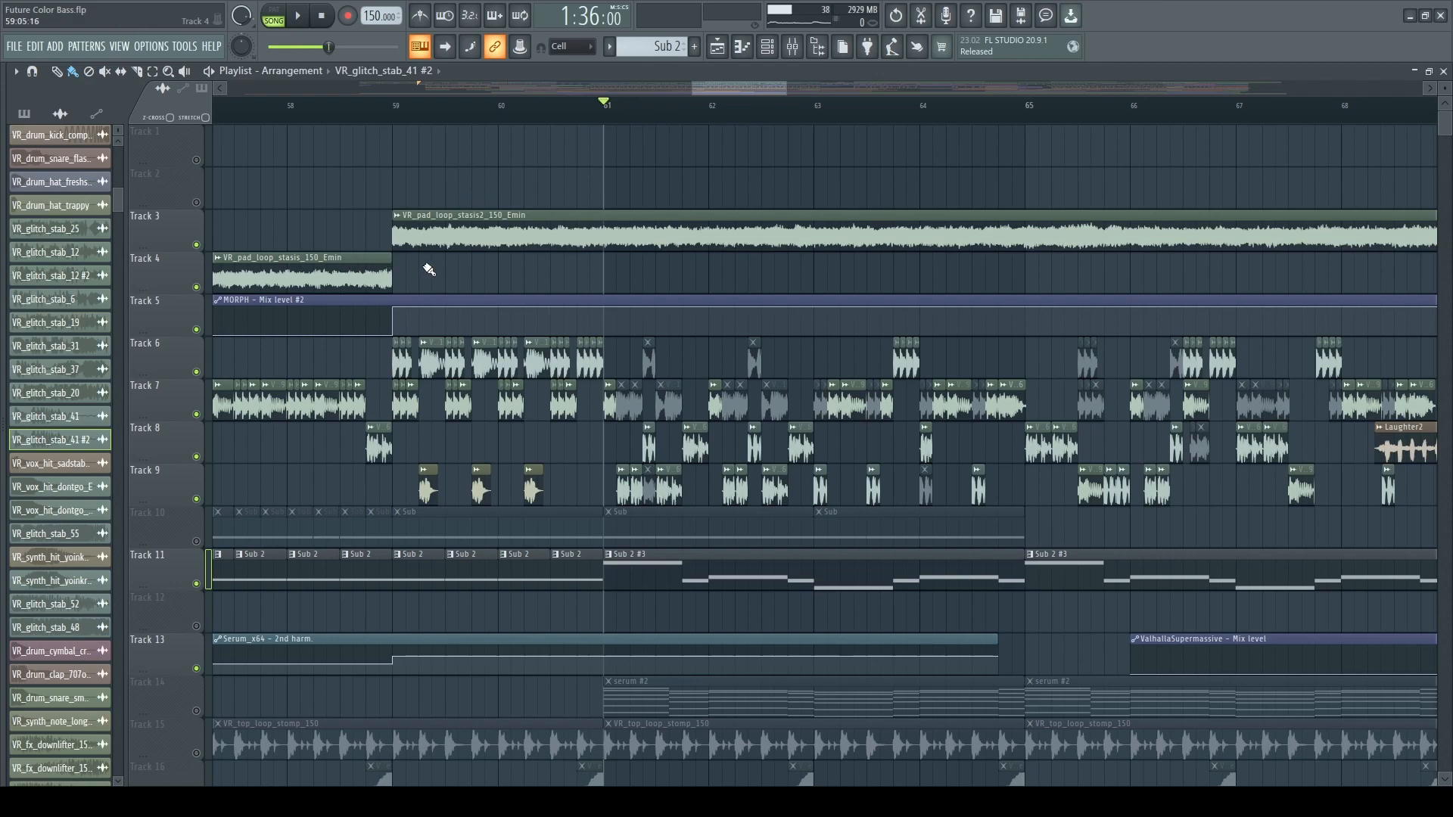
scroll(203, 462, "down", 3)
left_click(197, 458)
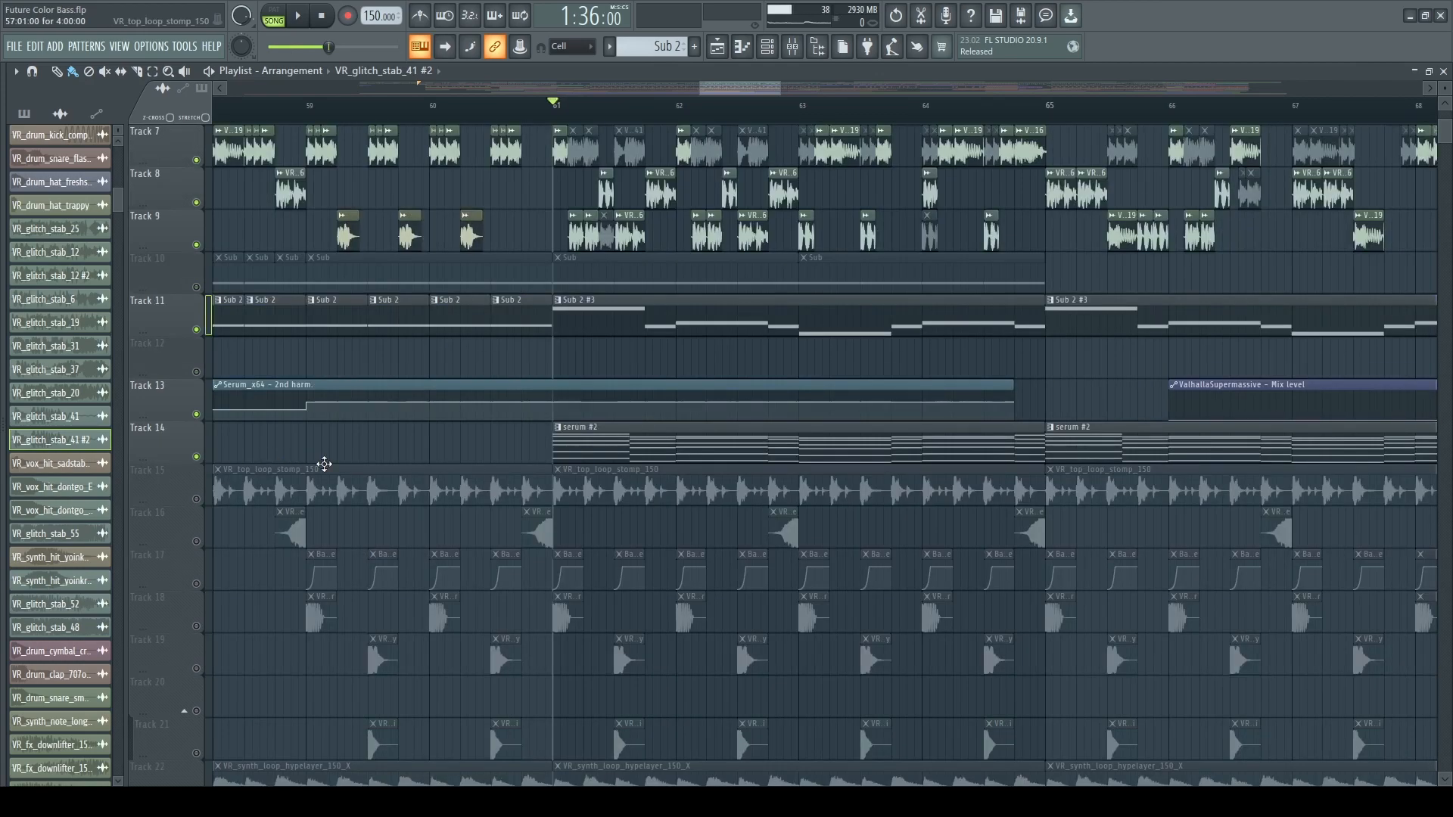
scroll(457, 454, "up", 3)
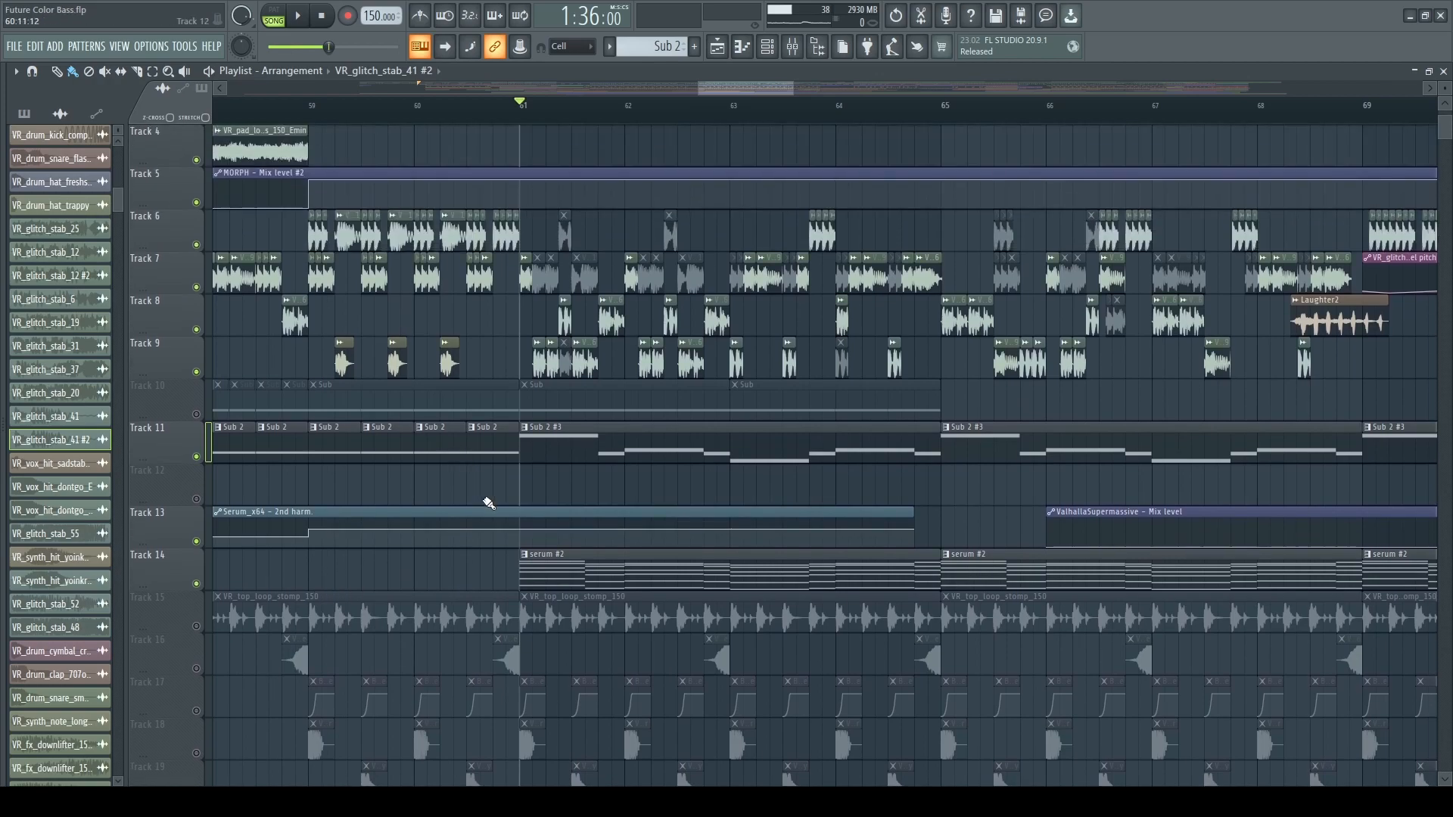
scroll(564, 463, "down", 1)
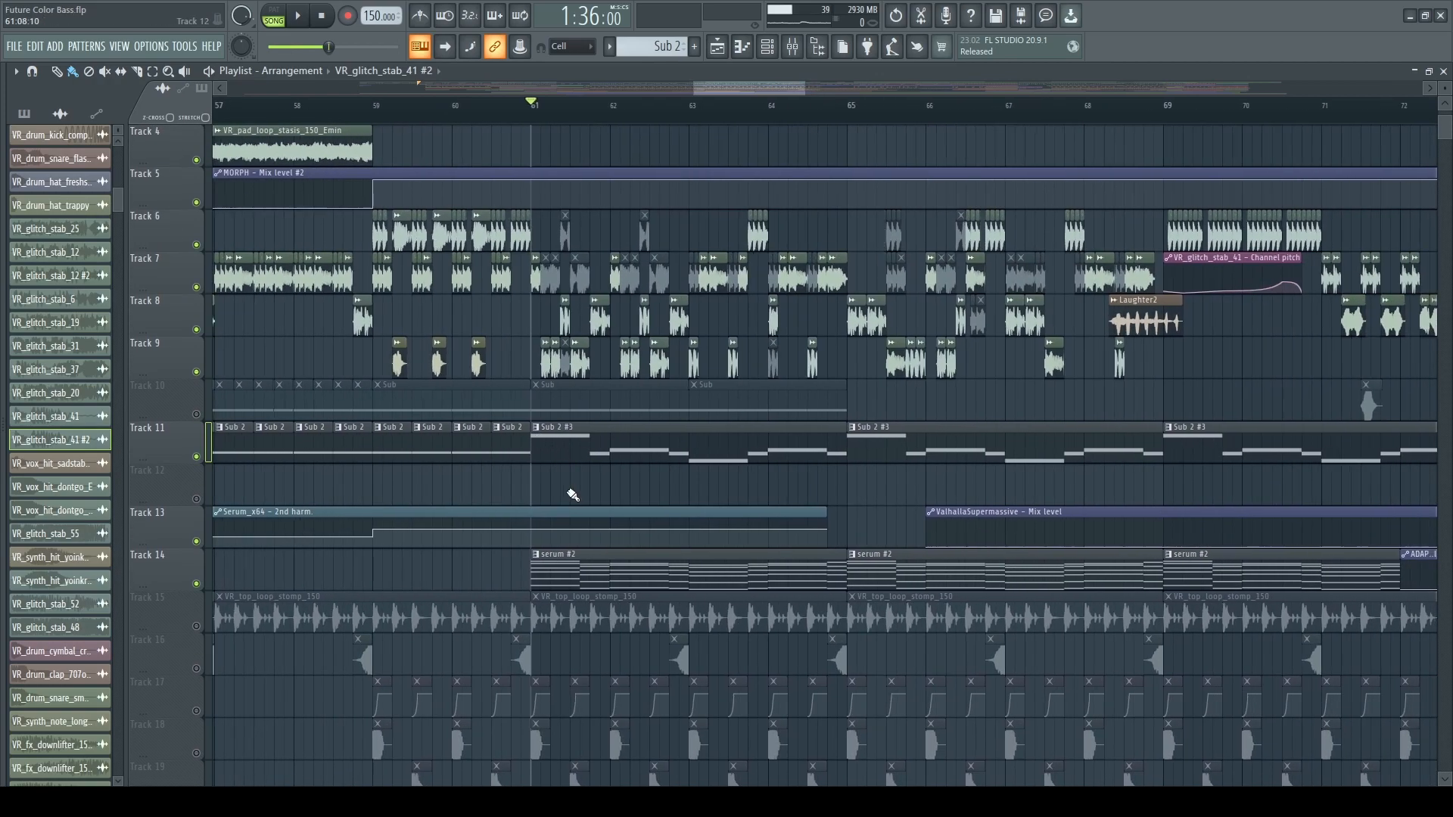
scroll(573, 496, "up", 1)
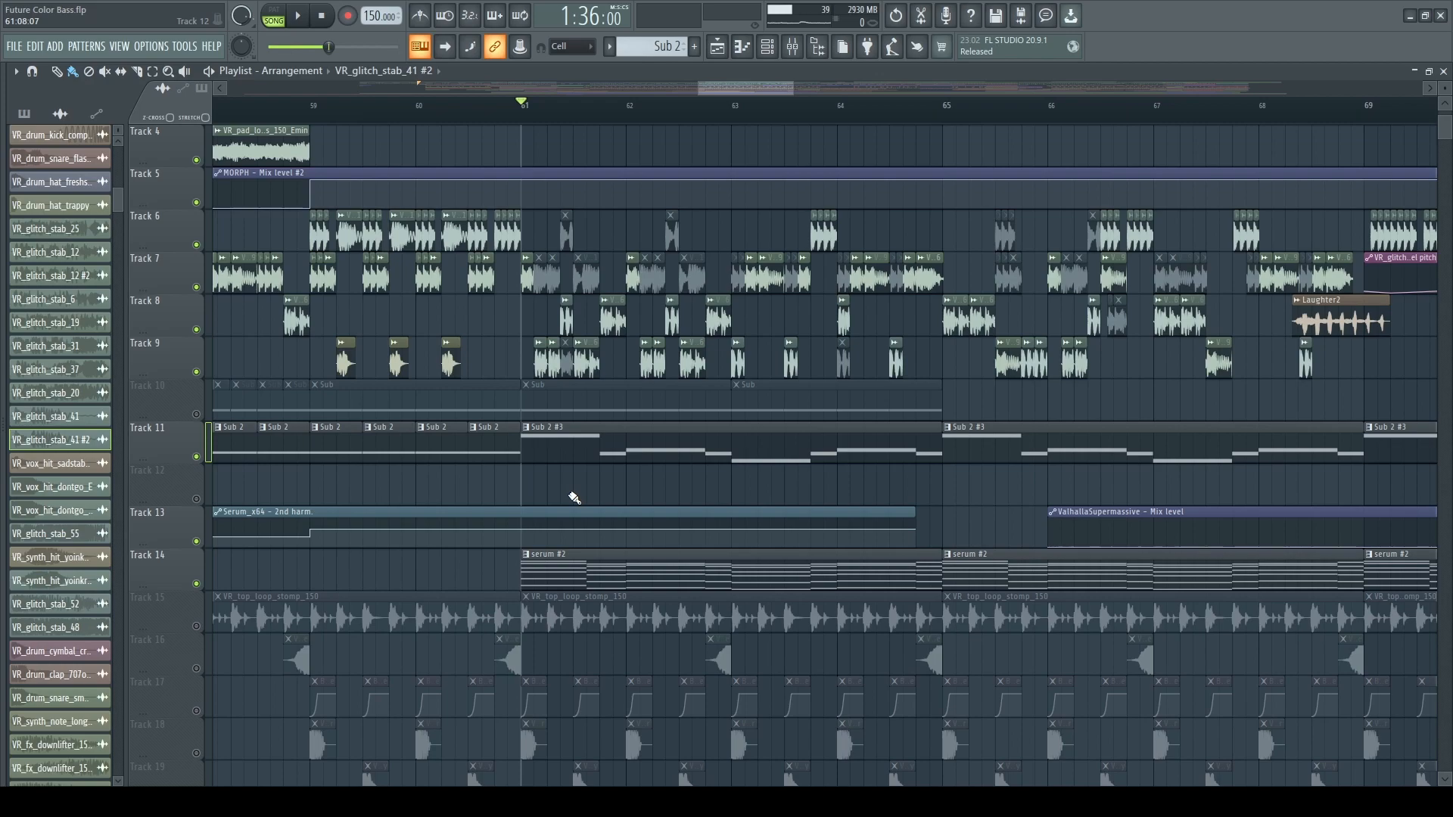
Play the drop from bar 61 with the serum #2 patterns layered over the sub and glitch stabs.
key("space")
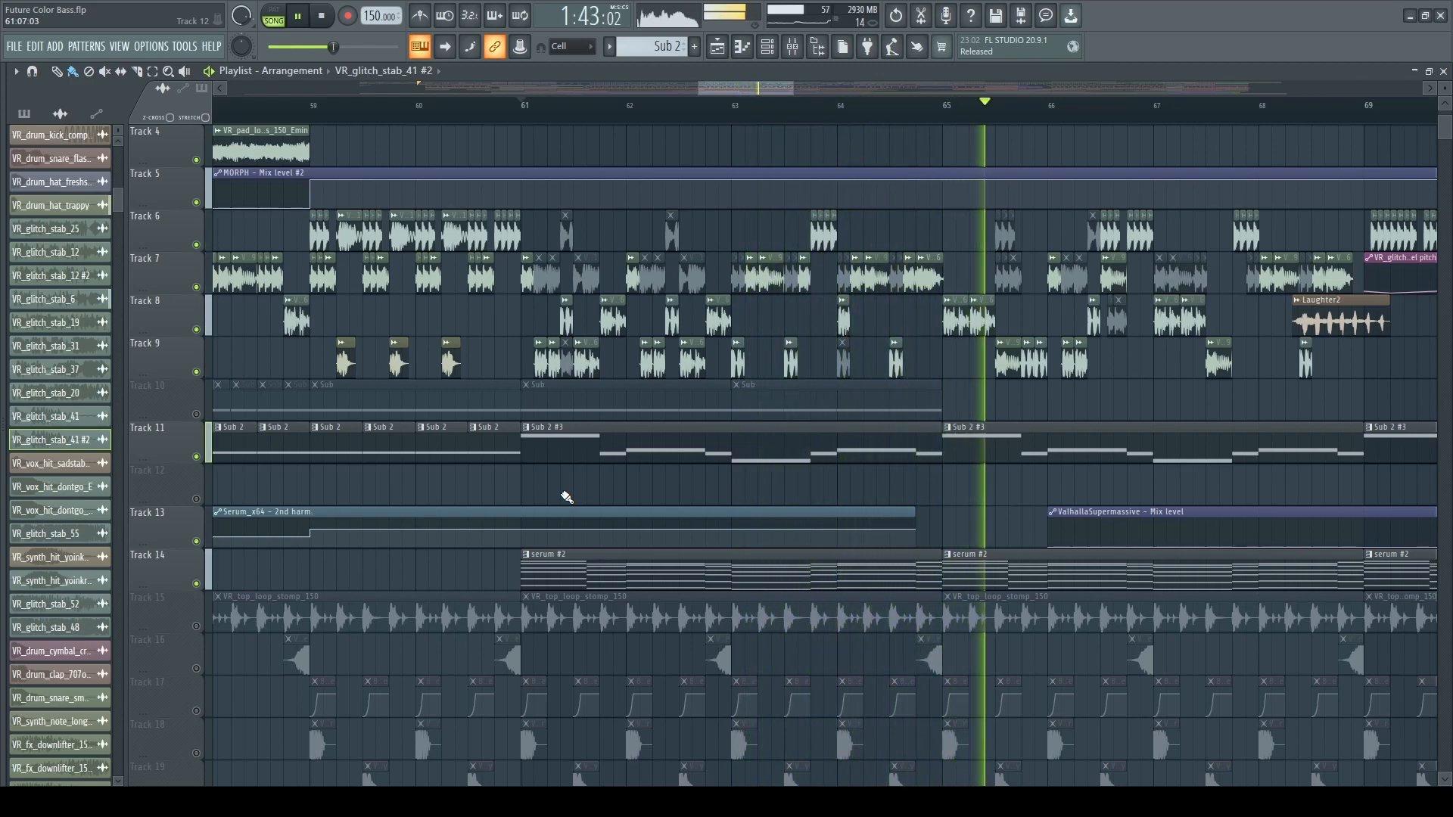
scroll(566, 495, "down", 2)
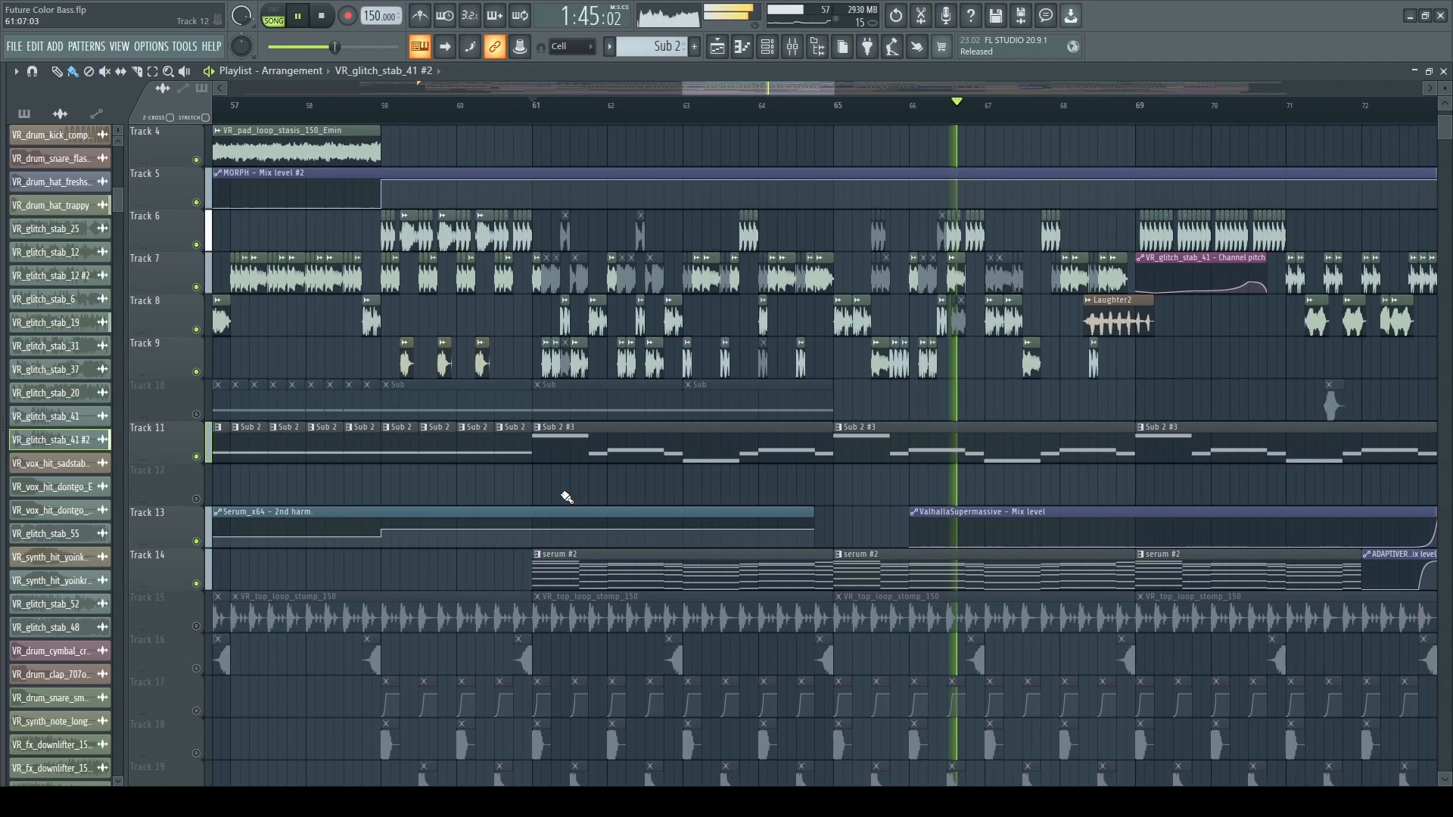
scroll(1126, 597, "up", 1)
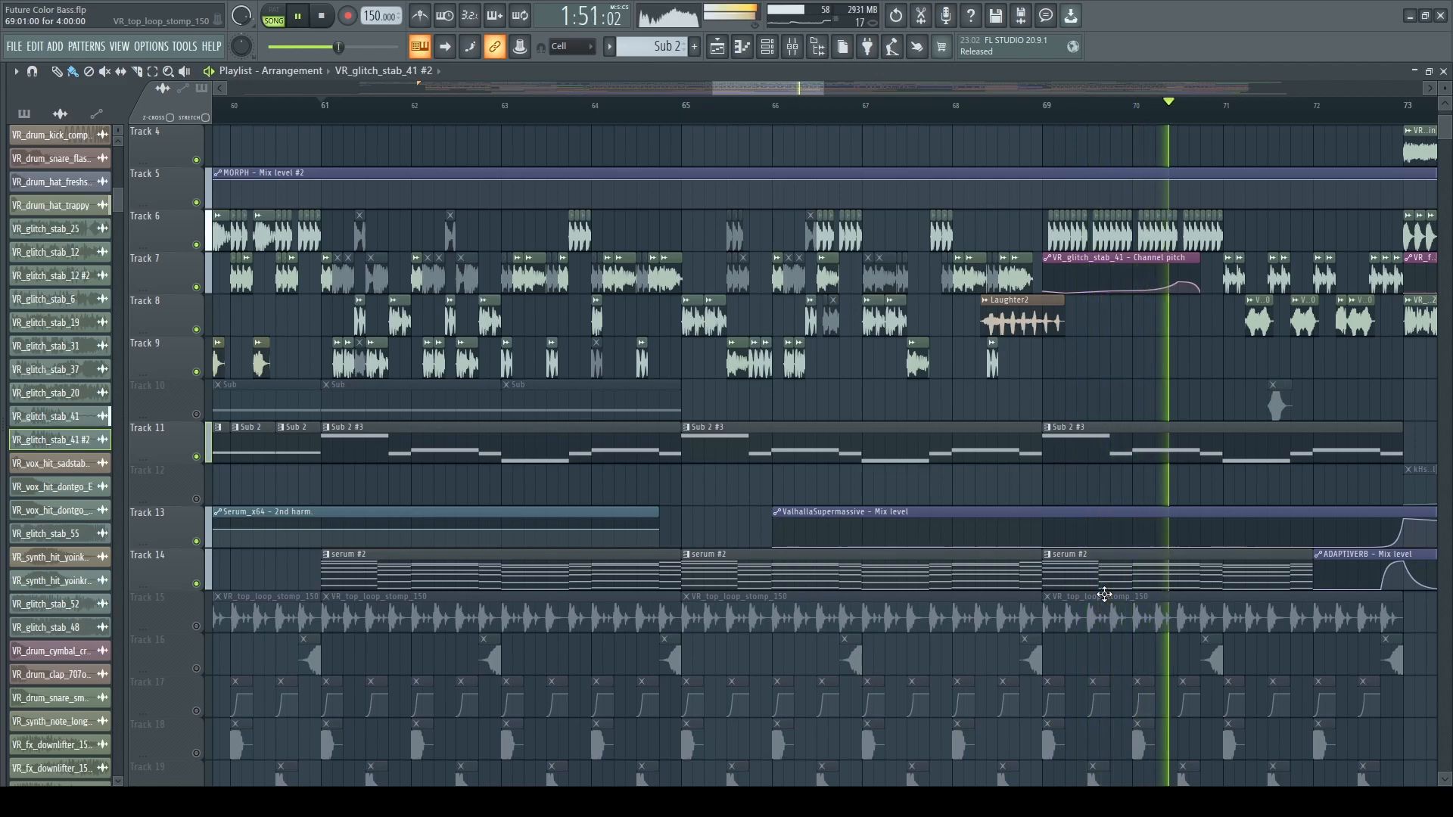
scroll(1336, 637, "down", 2)
scroll(1316, 630, "up", 3)
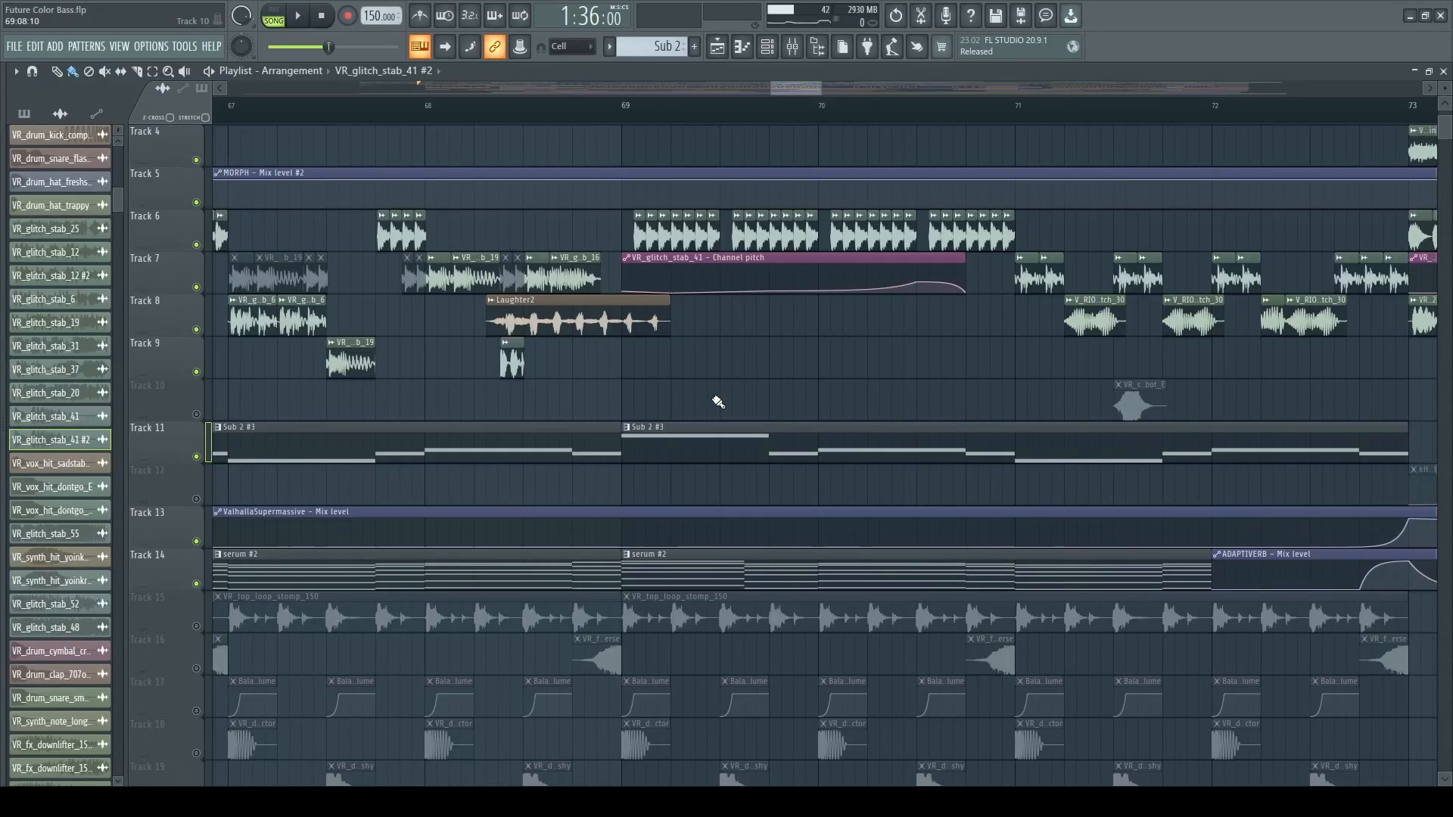
Pick the VR_glitch_stab_41 clip on Track 6 and audition a time selection over its first run of stabs in bar 69.
scroll(716, 402, "up", 4)
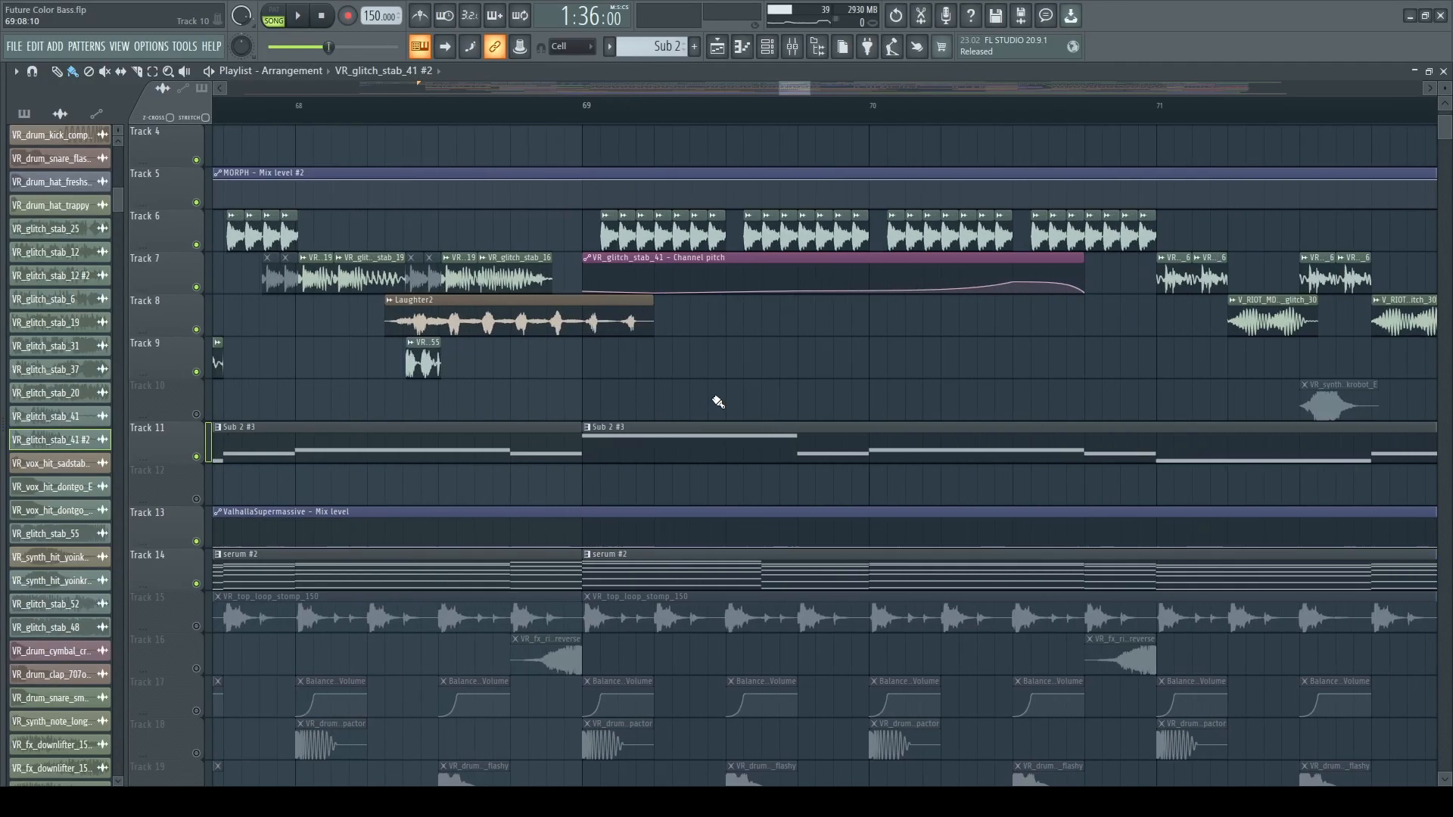
double_click(602, 225)
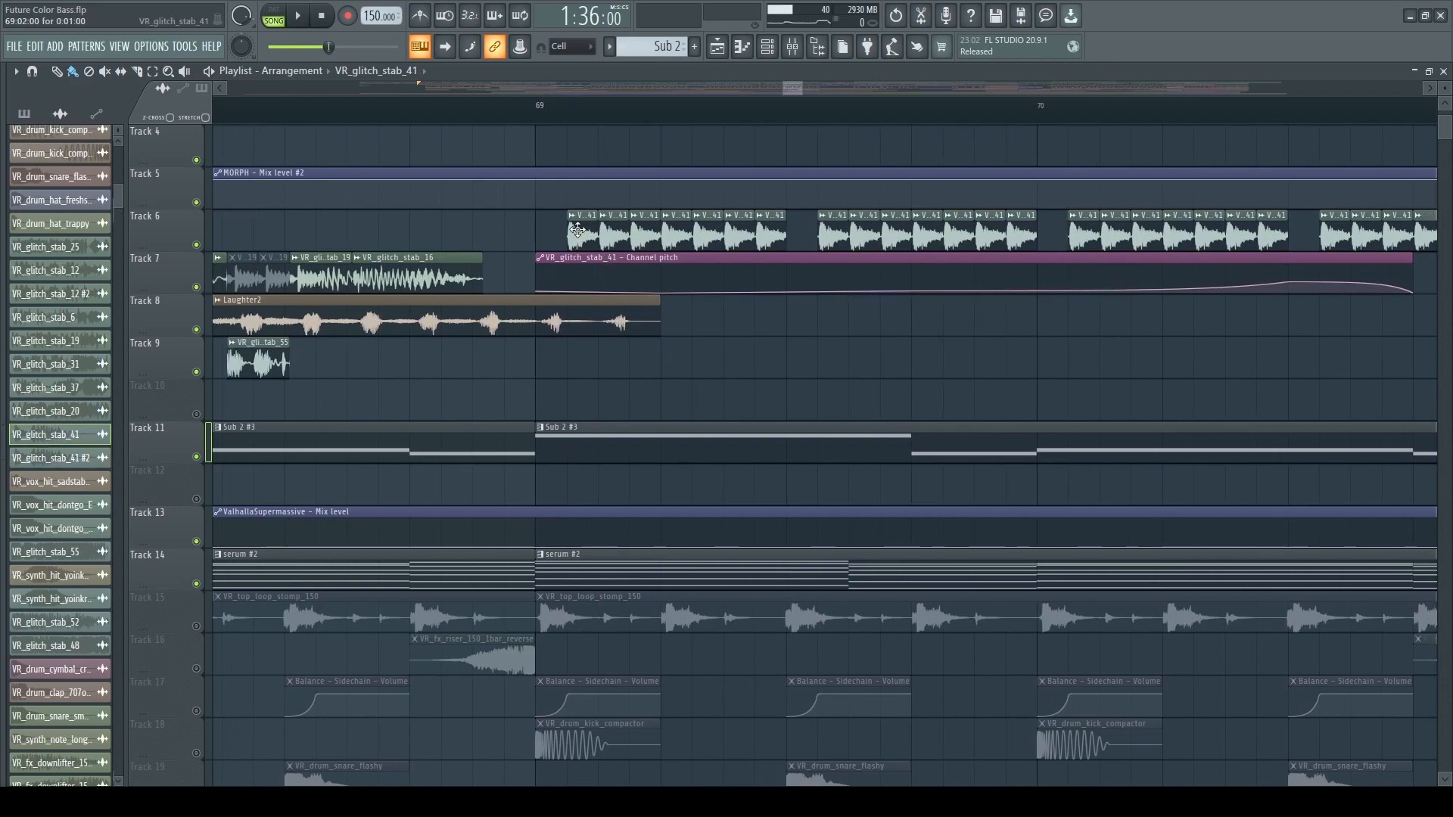
left_click_drag(579, 115, 788, 115)
key("space")
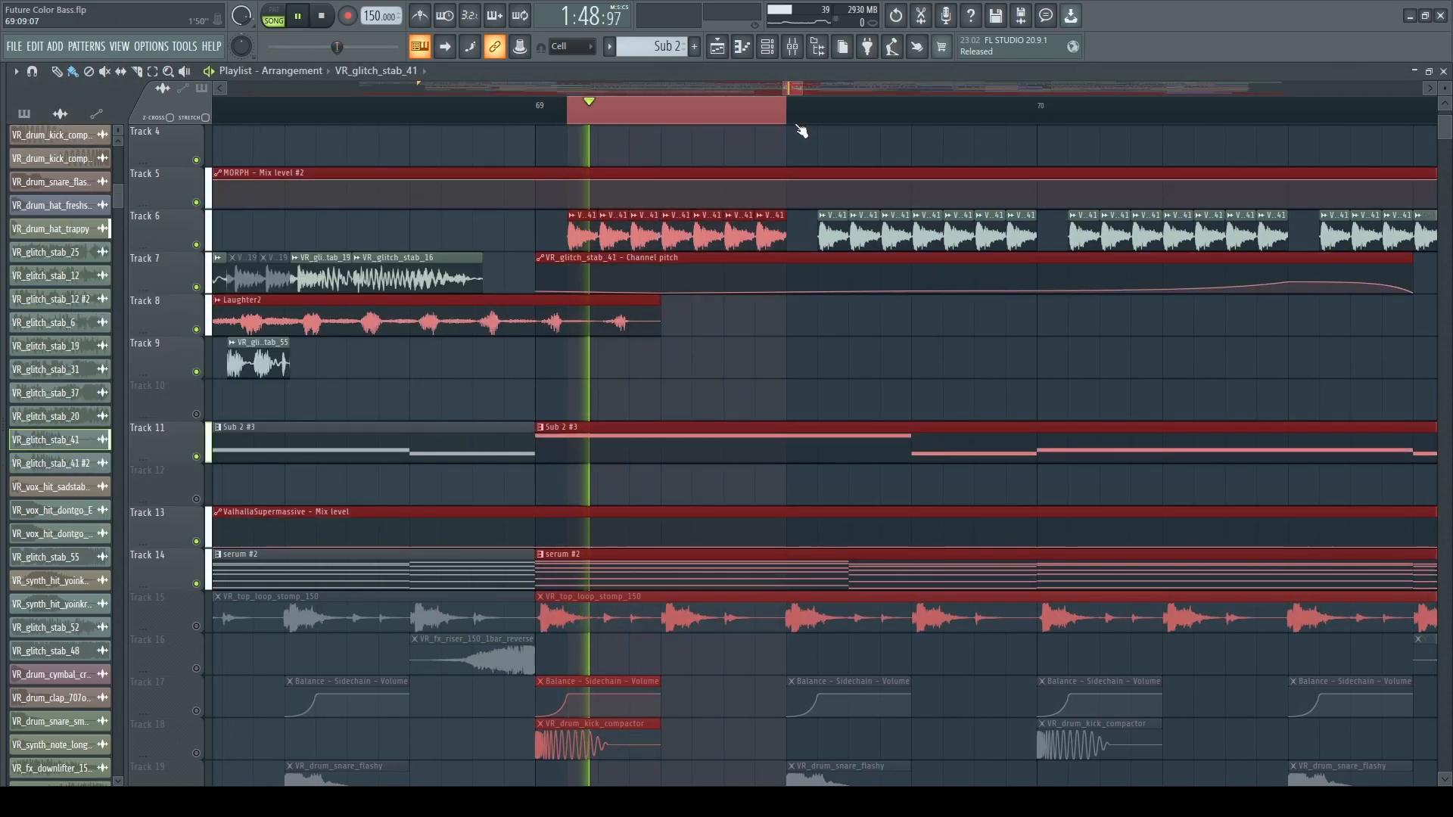
left_click(787, 349, "ctrl")
Examine the VR_glitch_stab_41 channel pitch automation on Track 7 against the repeated stabs from bar 69.
scroll(666, 333, "down", 1)
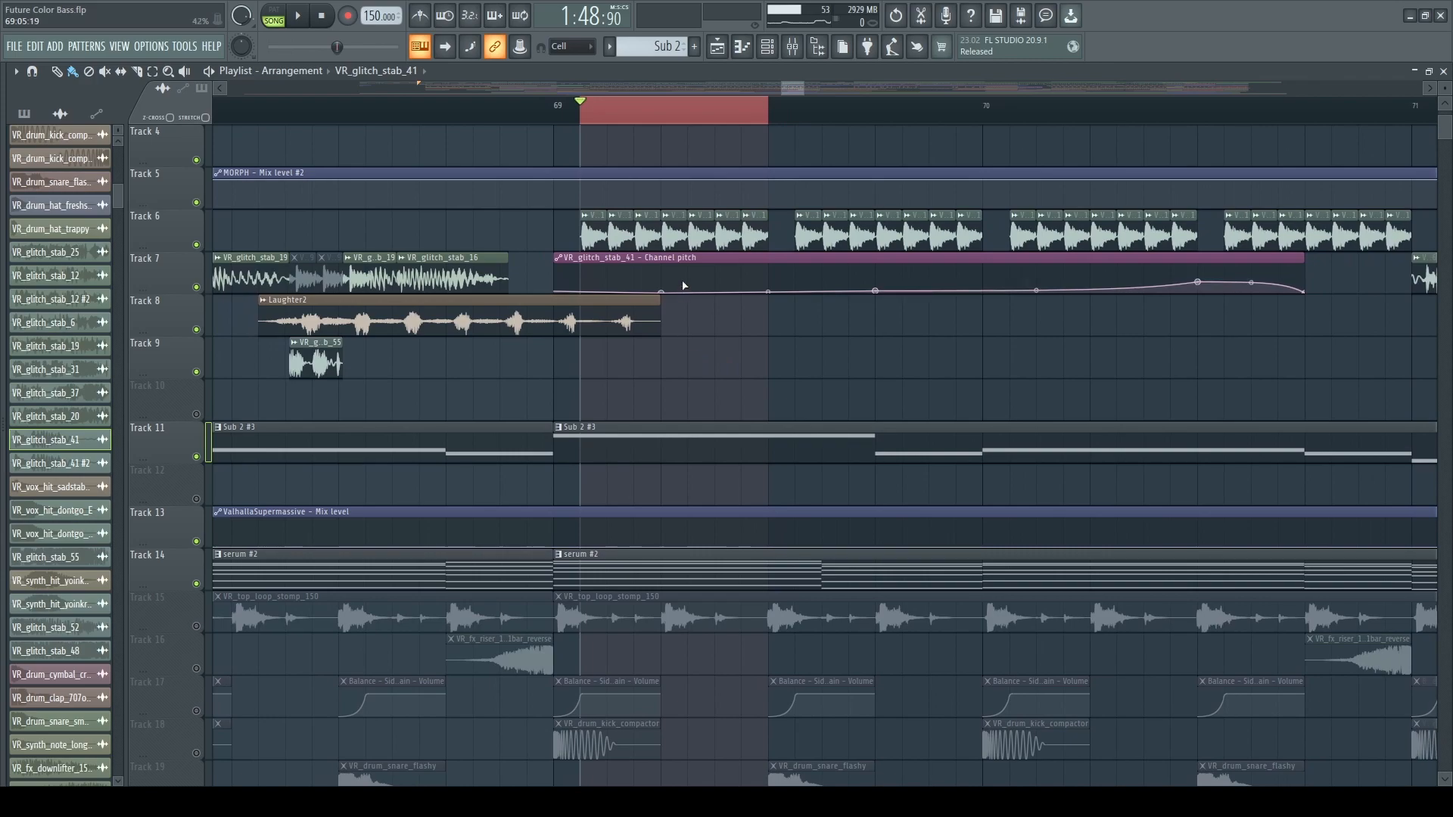
scroll(636, 376, "down", 2)
scroll(776, 452, "up", 2)
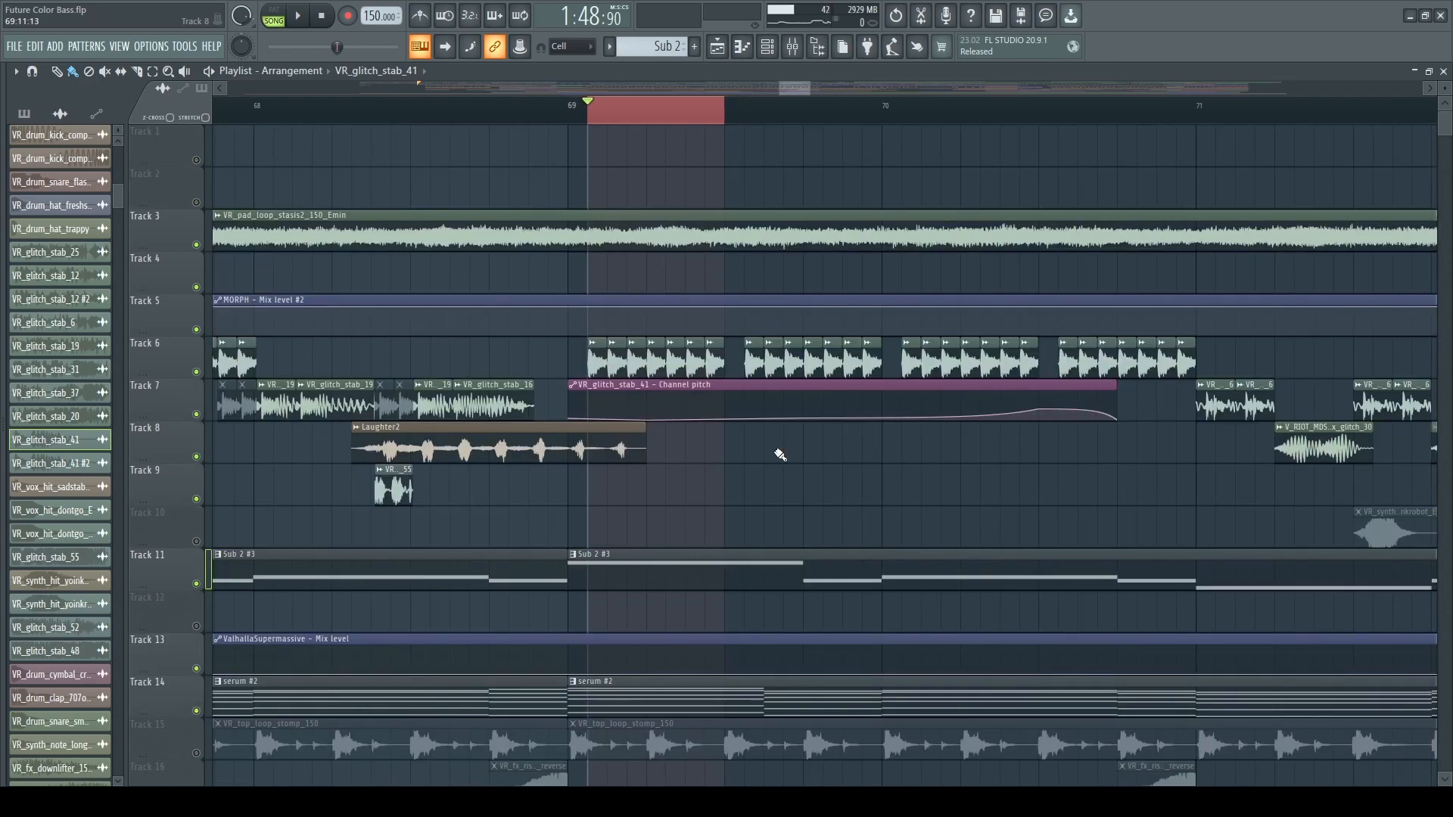
scroll(534, 243, "down", 1)
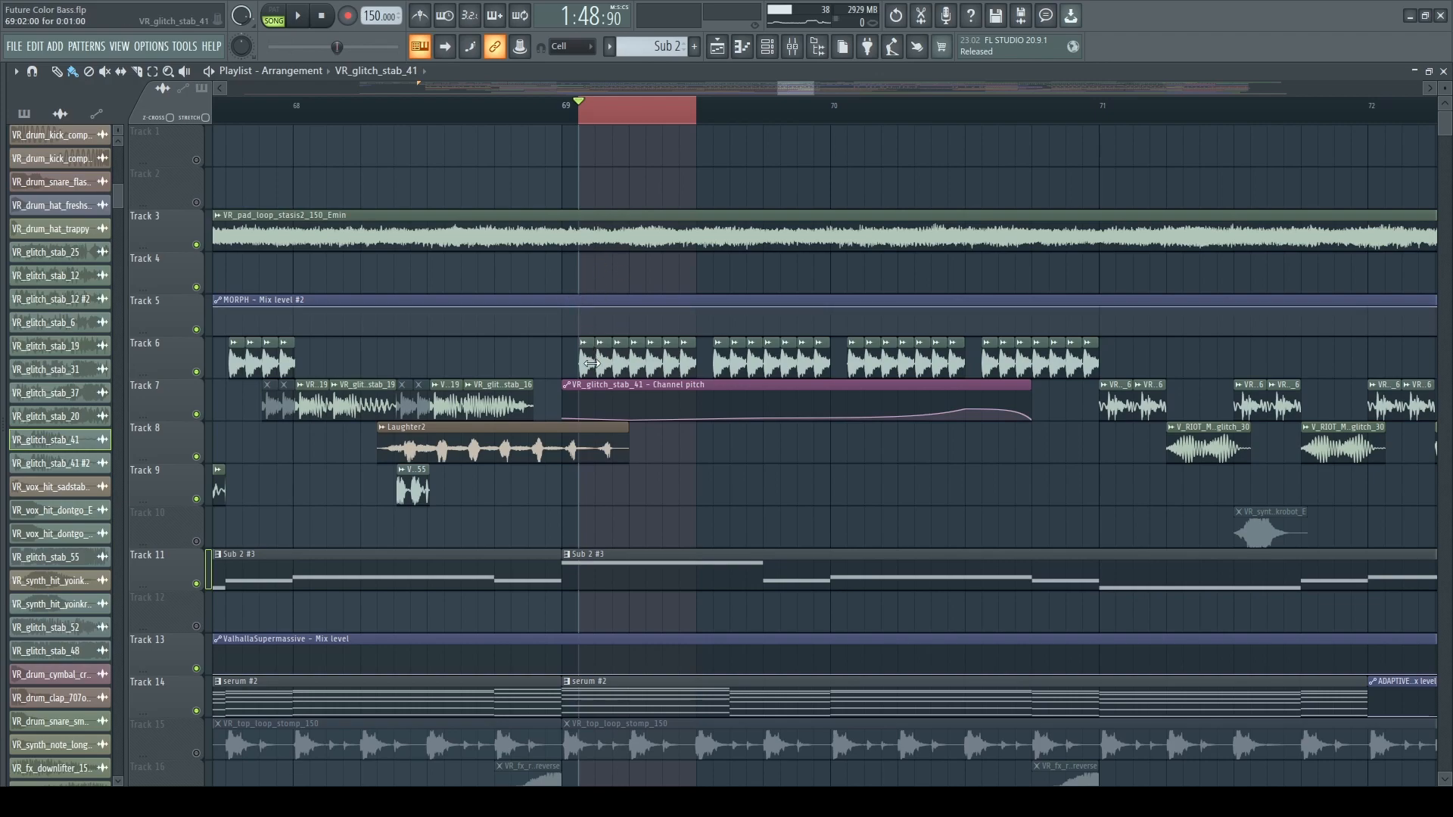
scroll(643, 499, "up", 1)
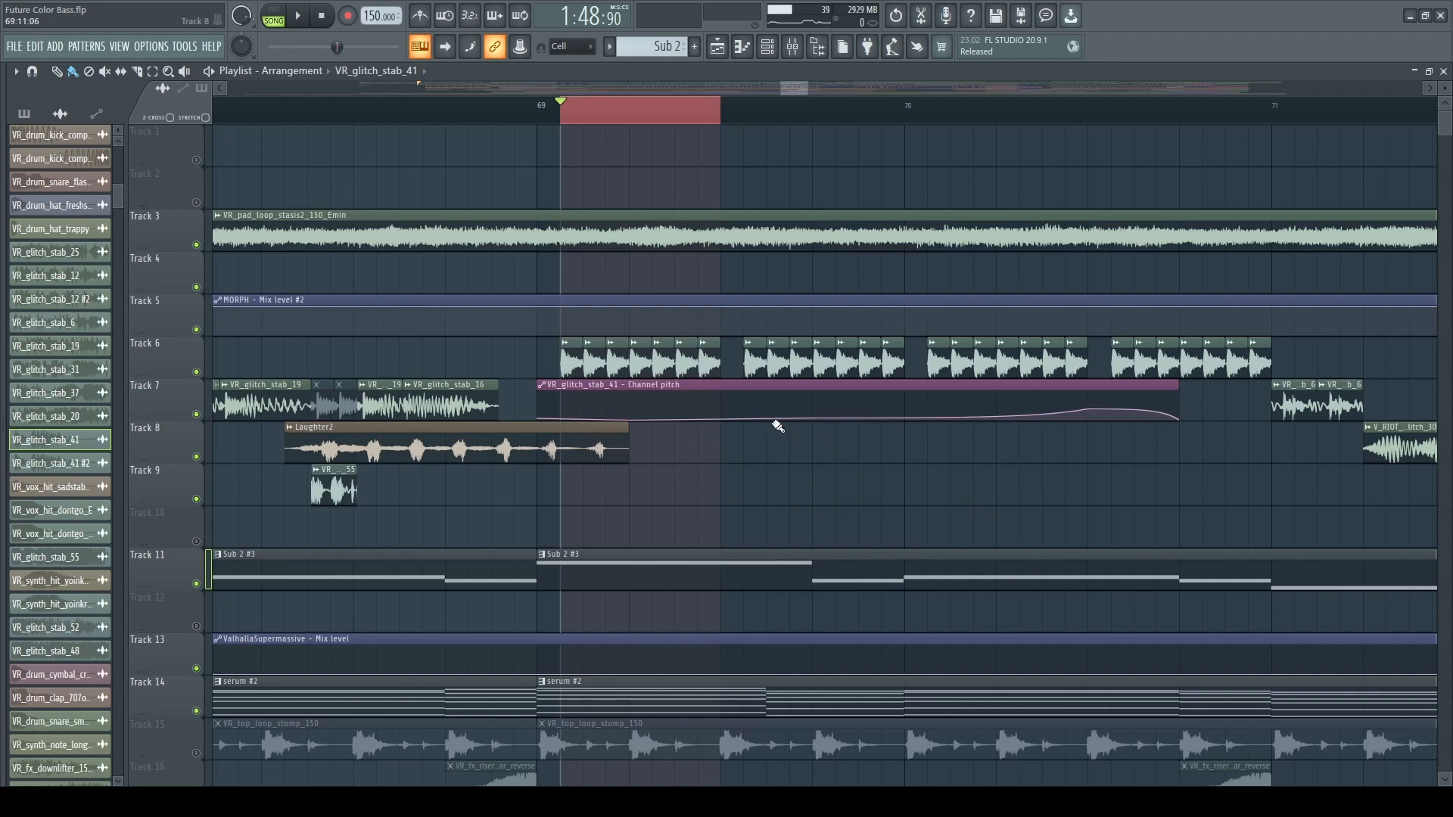
left_click(568, 104)
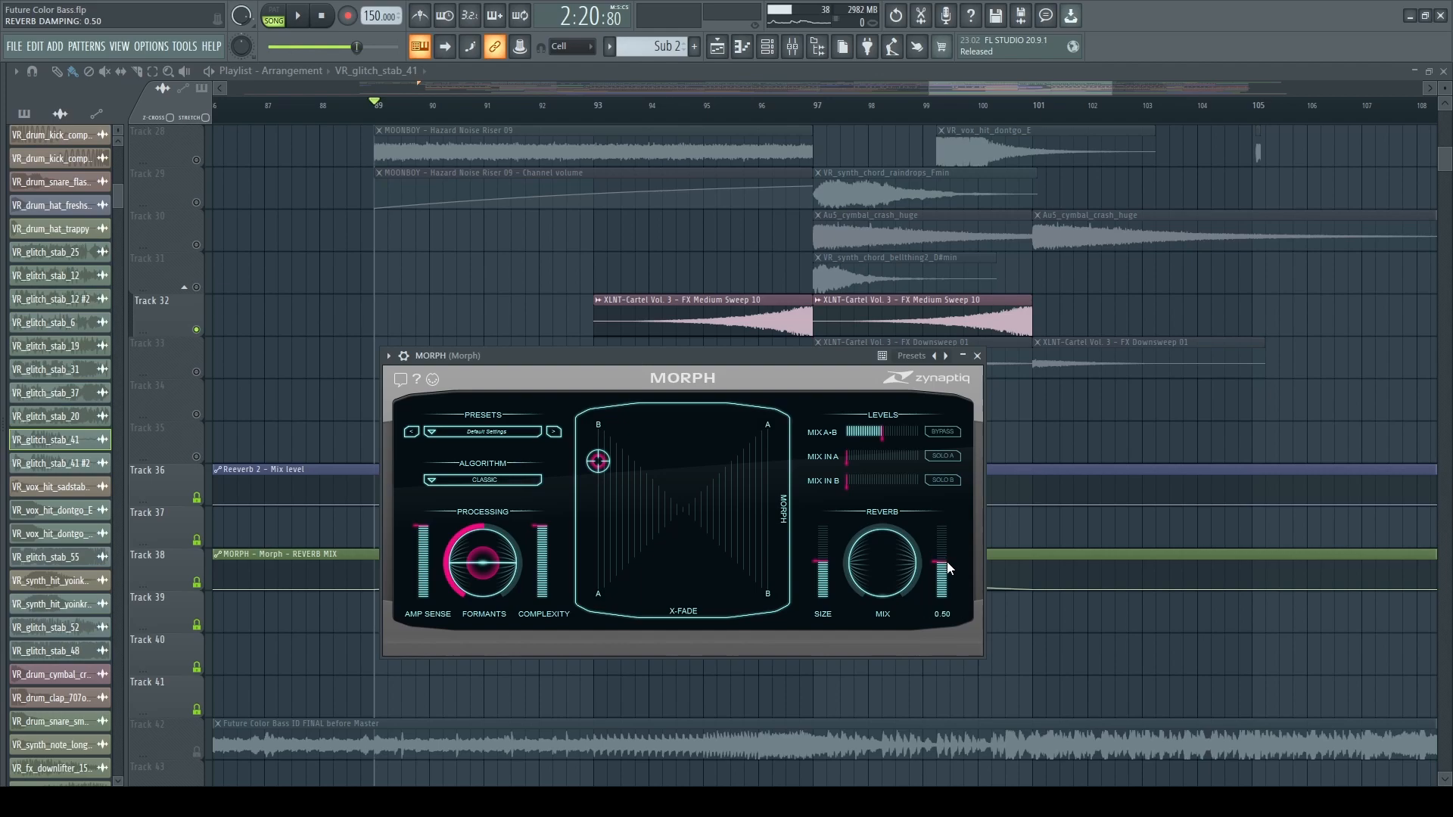
Examine the MORPH reverb mix automation on Track 38 and play the build-up from bar 89 with the MORPH window open.
scroll(364, 279, "down", 4)
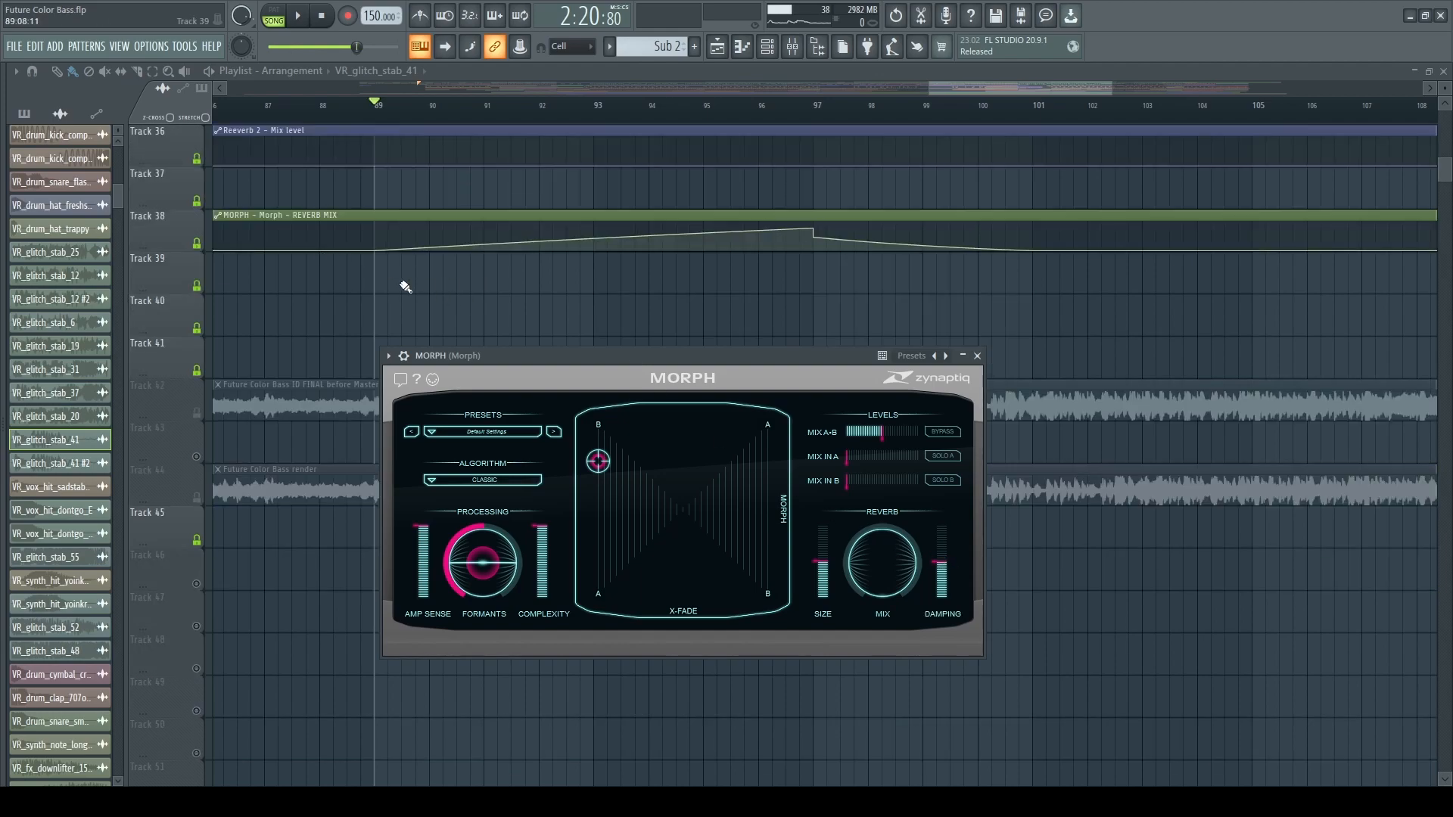
scroll(493, 325, "up", 7)
scroll(493, 326, "up", 7)
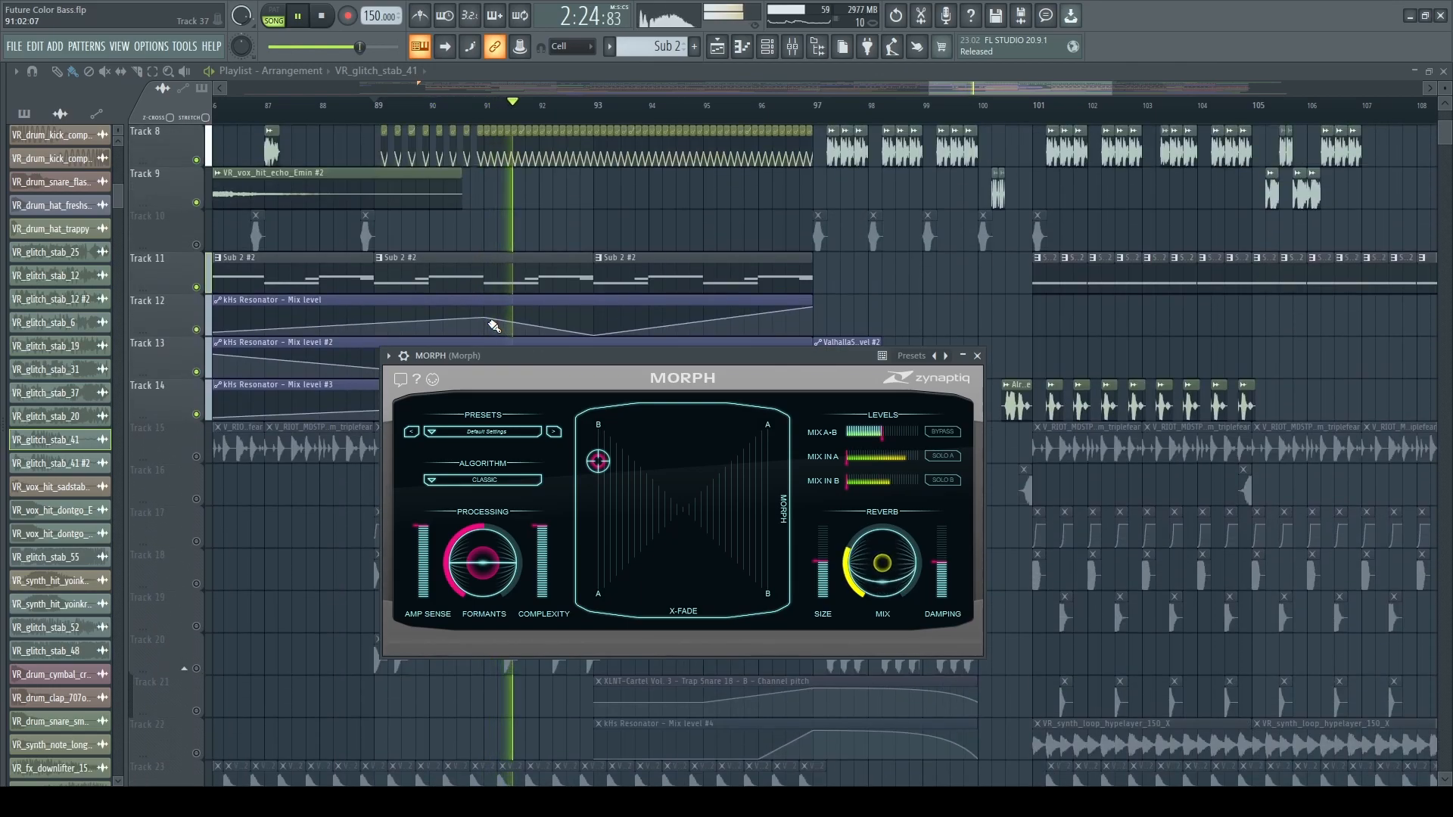
scroll(493, 325, "up", 2)
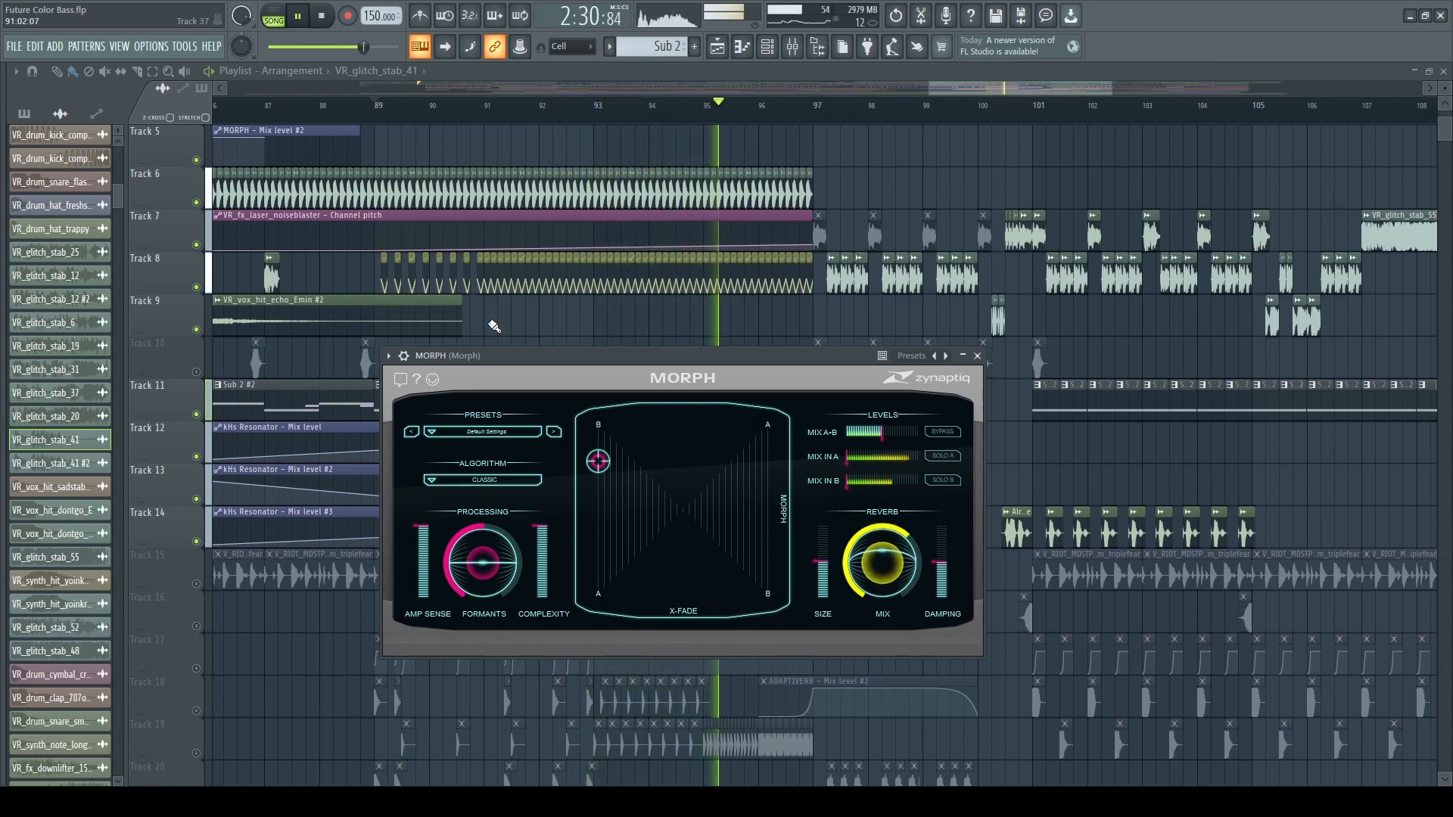
scroll(492, 325, "down", 1)
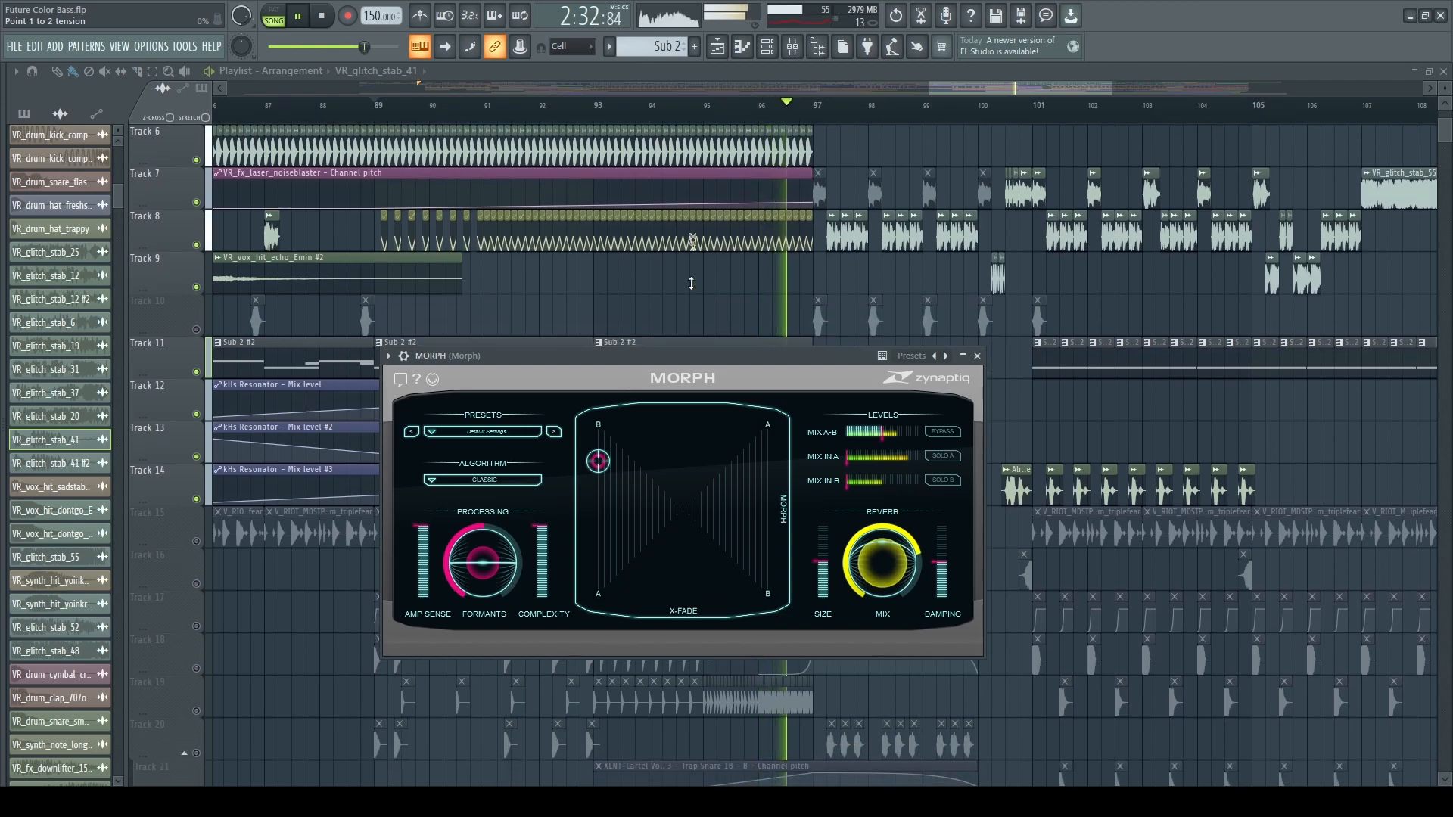
key("space")
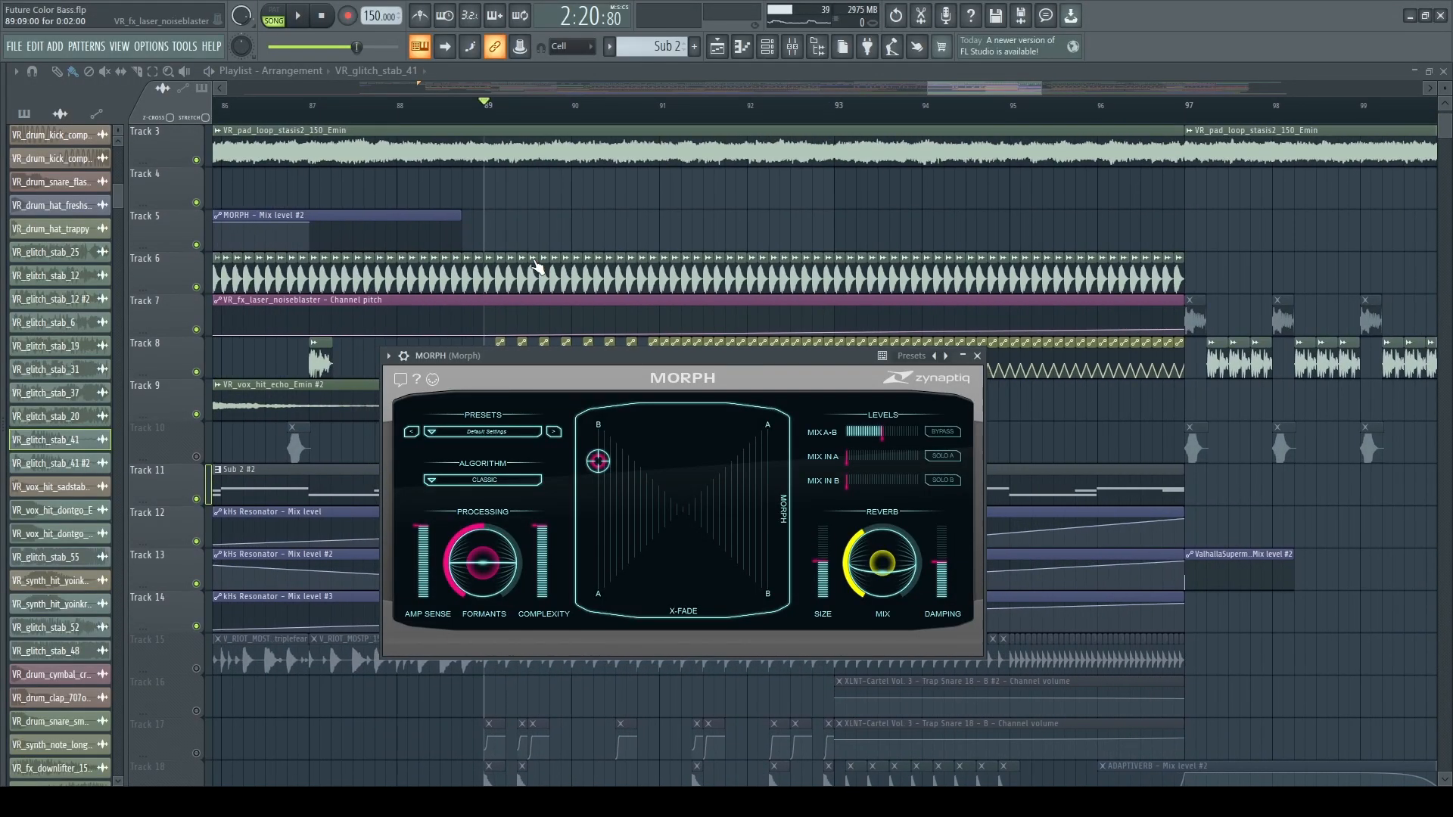
Examine the VR_fx_laser_noiseblaster clips, their pitch and formant shift automation, and the kHs Resonator mix level automation around bar 89.
scroll(536, 266, "up", 6)
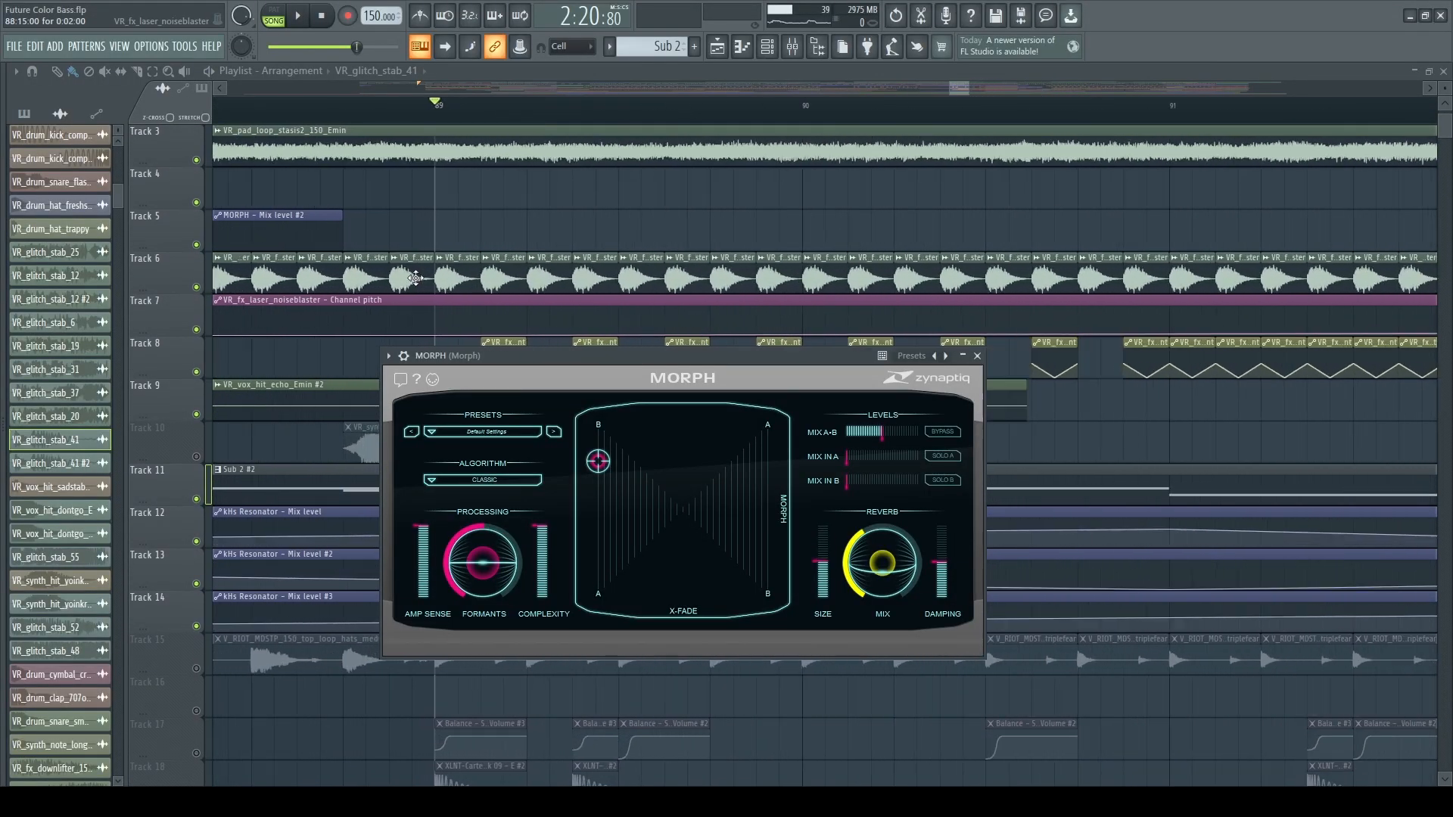
scroll(480, 279, "down", 3)
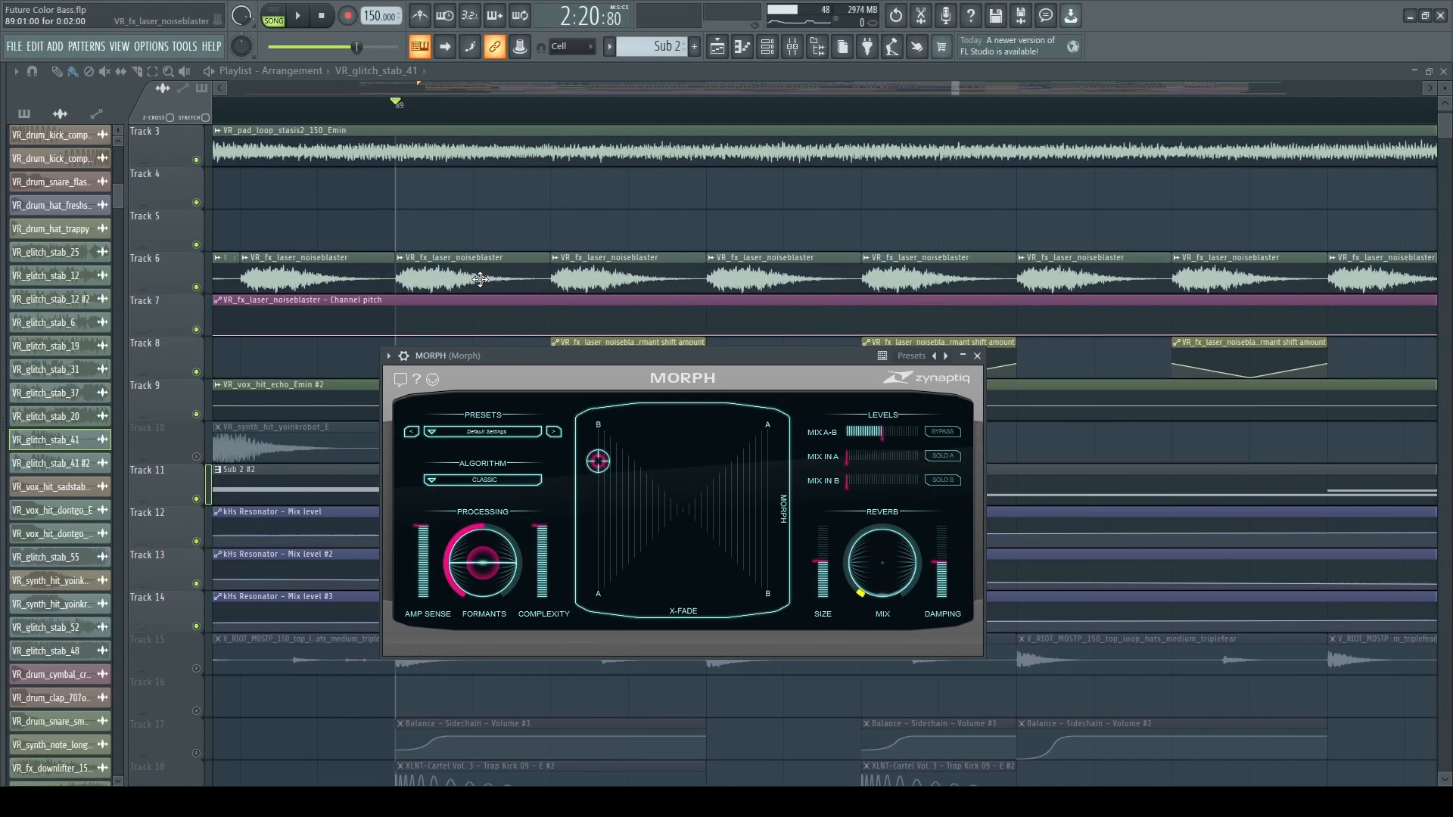
scroll(479, 279, "up", 2)
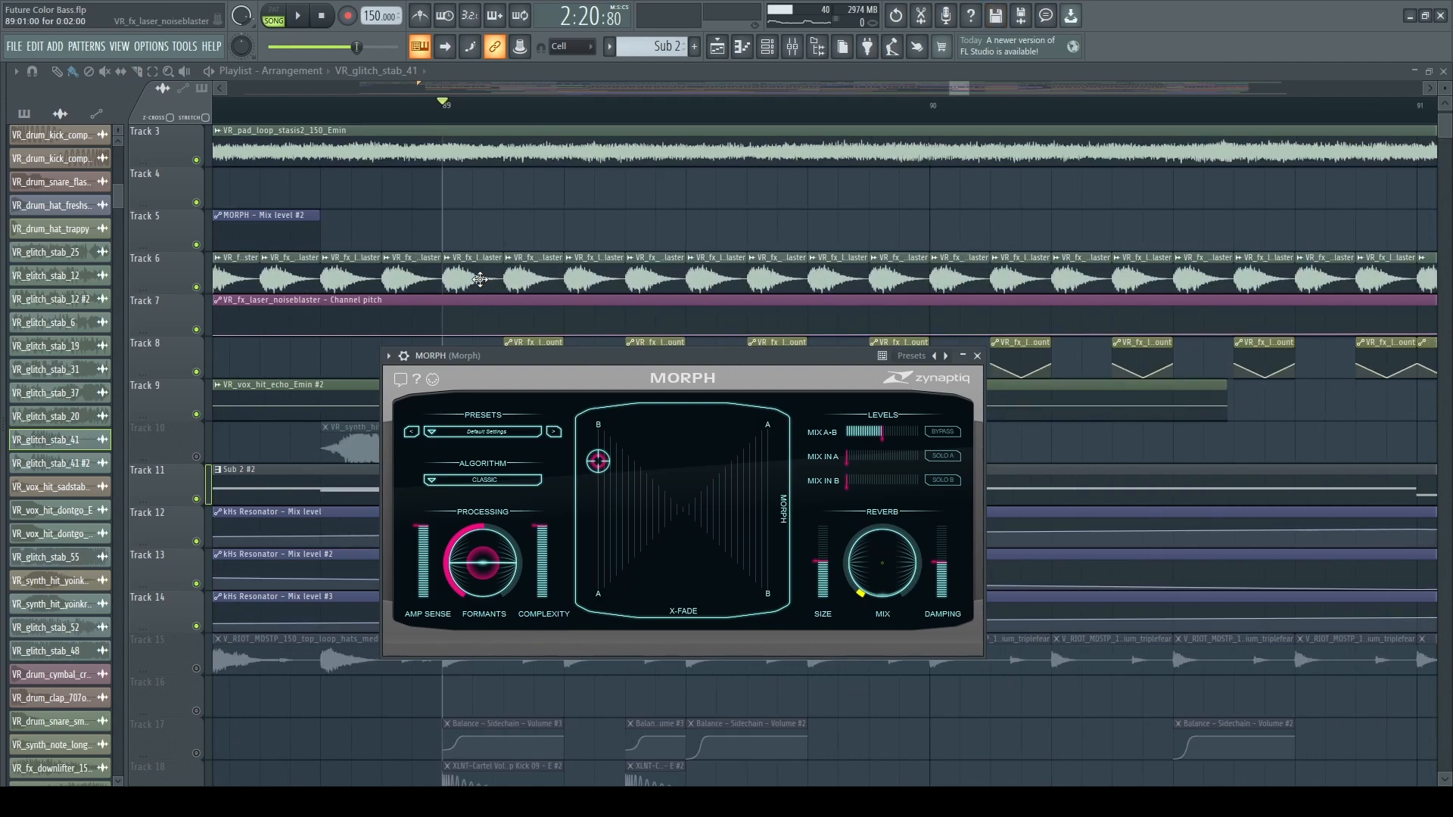
scroll(480, 279, "down", 4)
scroll(251, 240, "up", 2)
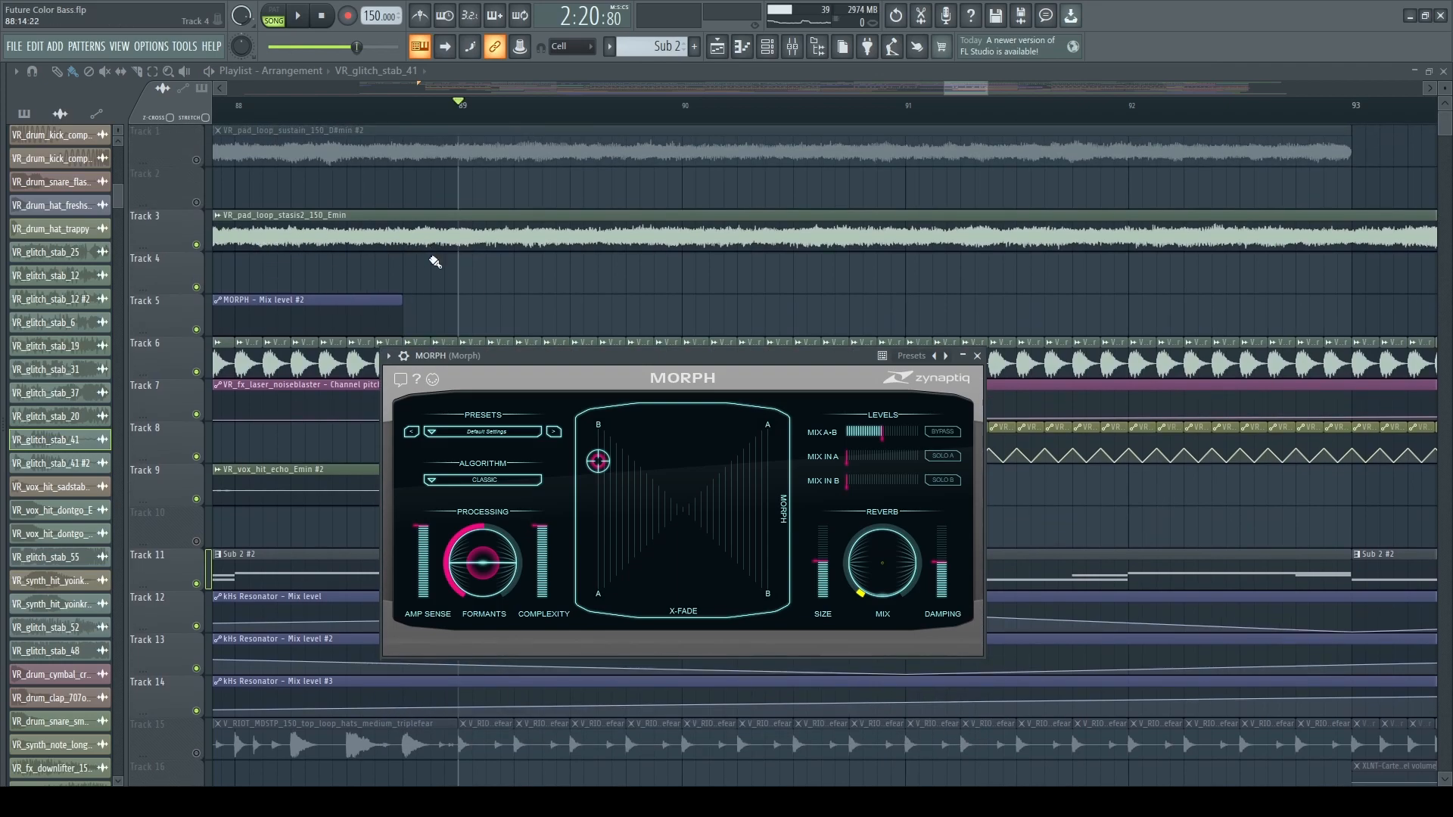
scroll(425, 252, "down", 9)
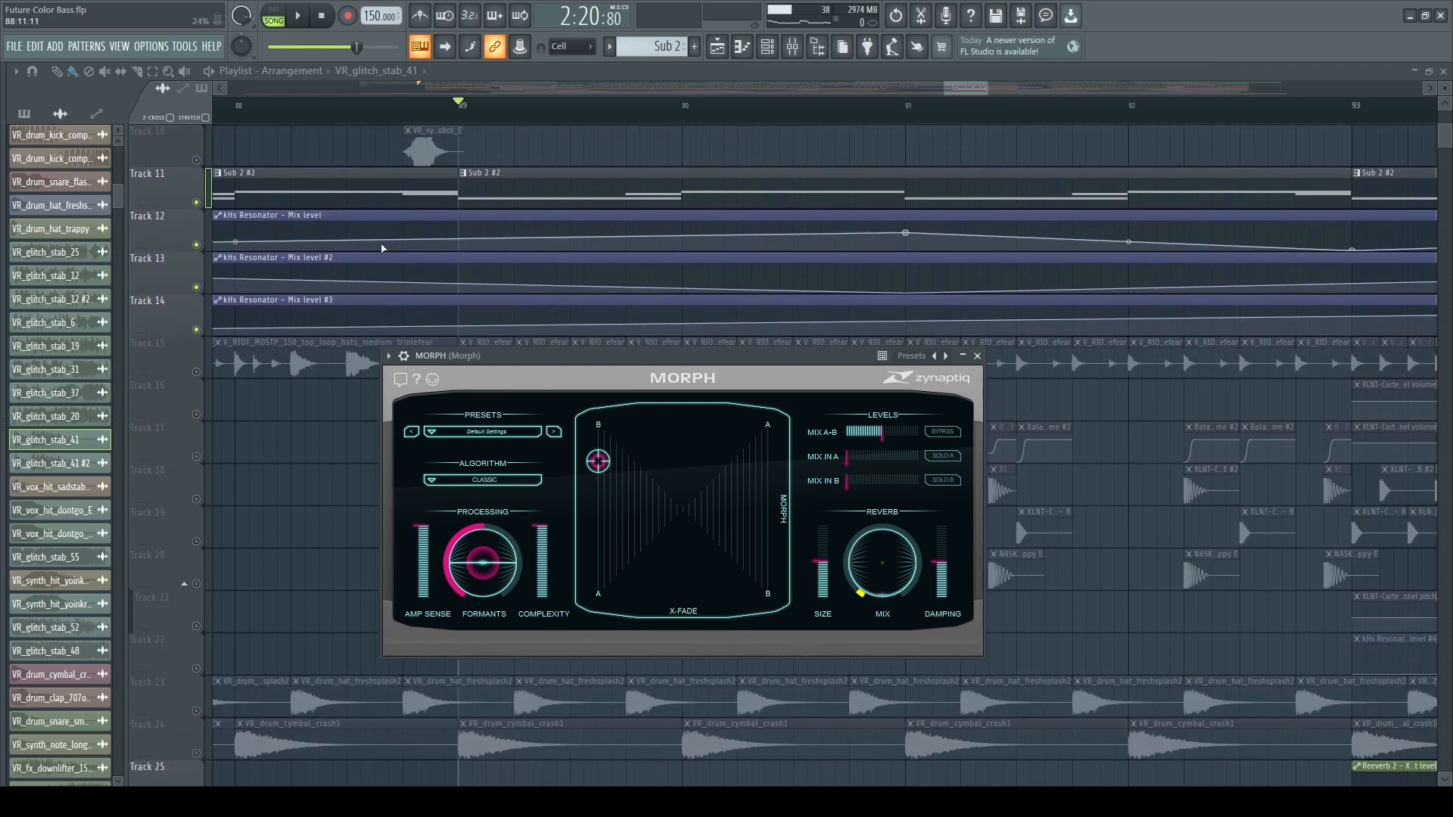
Inspect the note settings of the three kHs Resonators on the VR_fx_laser_noiseblaster mixer track.
left_click(791, 47)
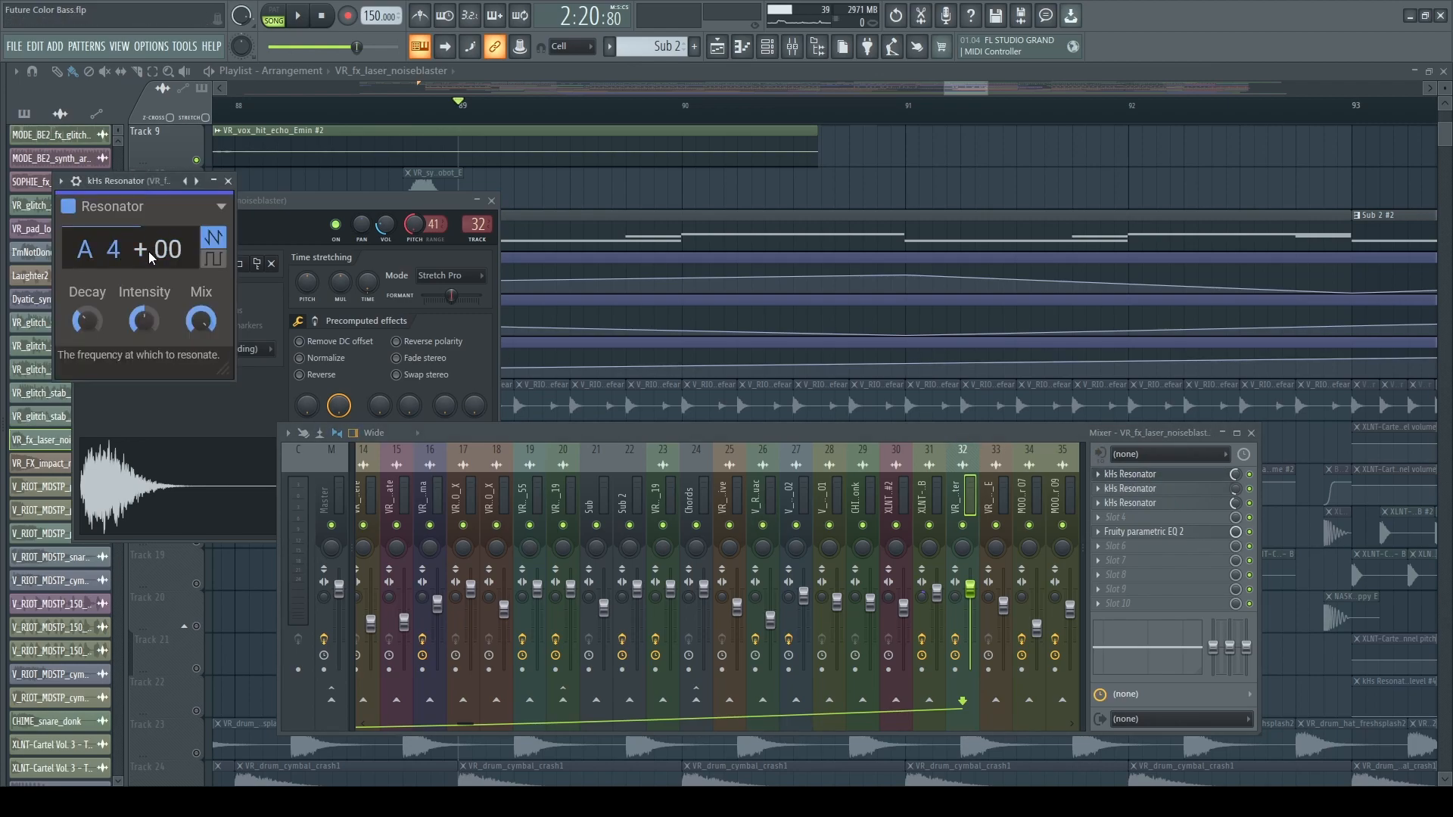
left_click(1153, 490)
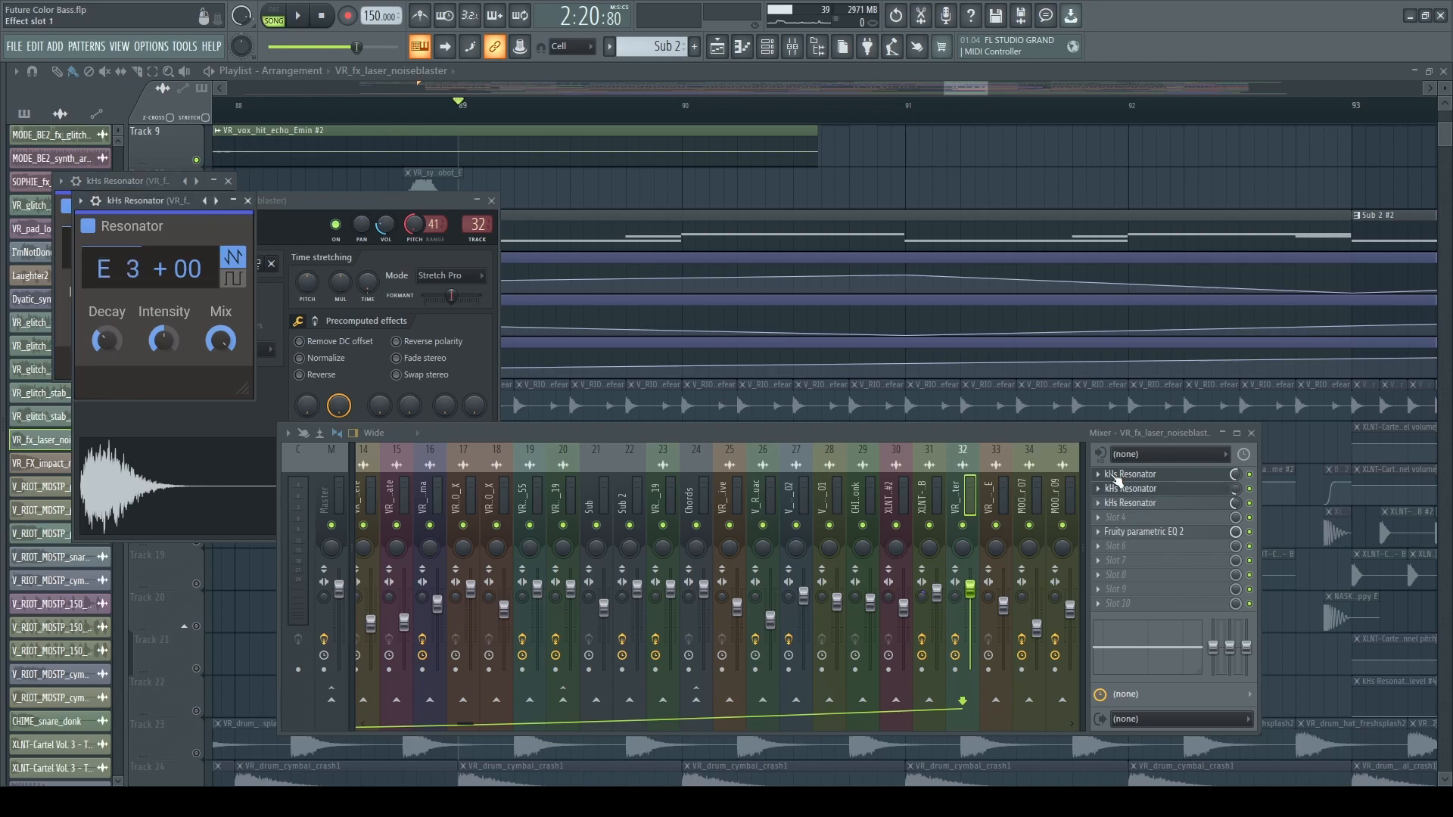
left_click(1163, 506)
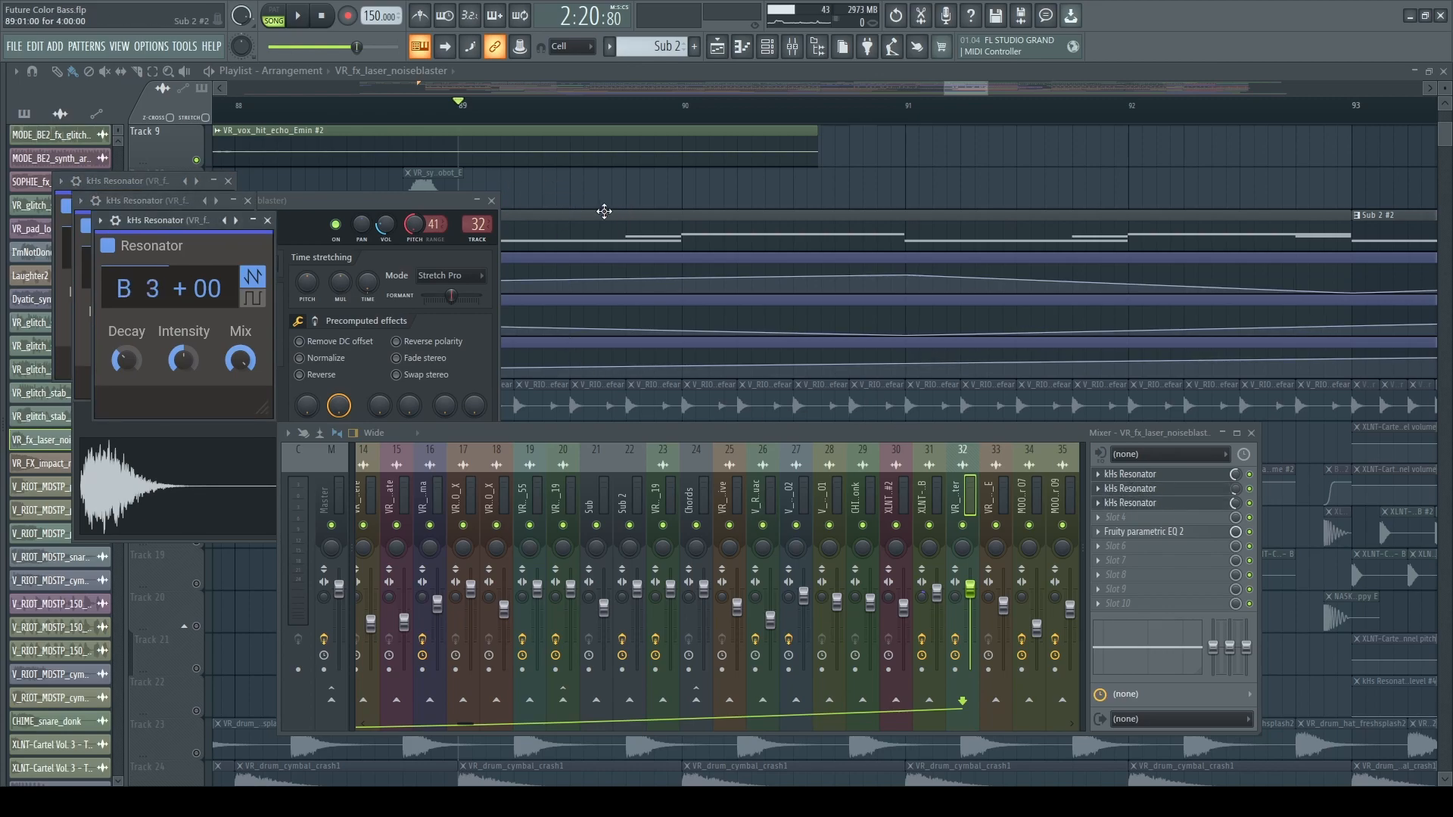
right_click(581, 199)
Play the build-up from bar 89 while following the three kHs Resonator mix level automations on Tracks 12 to 14.
key("space")
scroll(584, 632, "up", 2)
scroll(585, 632, "down", 4)
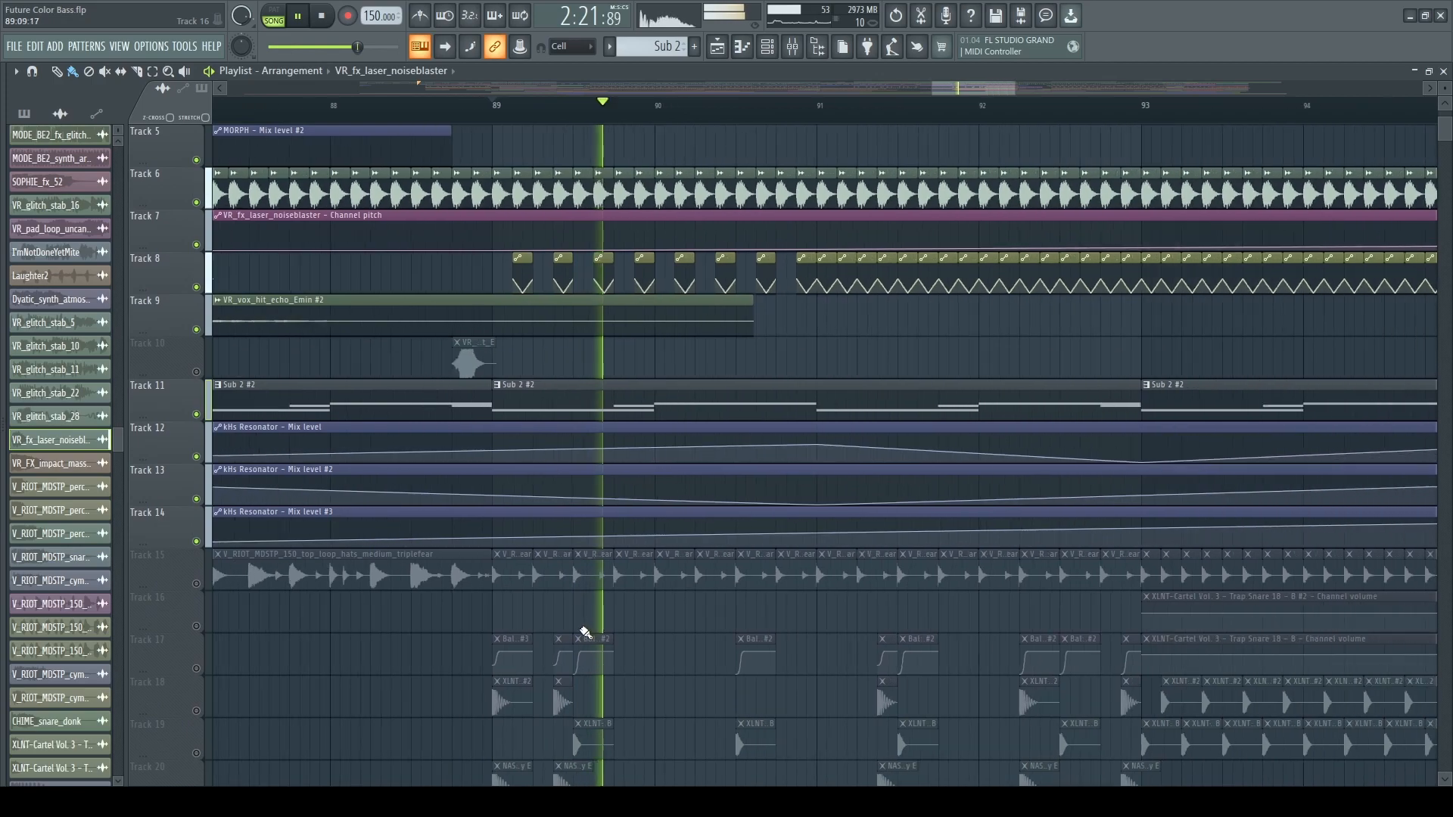
scroll(640, 640, "up", 2)
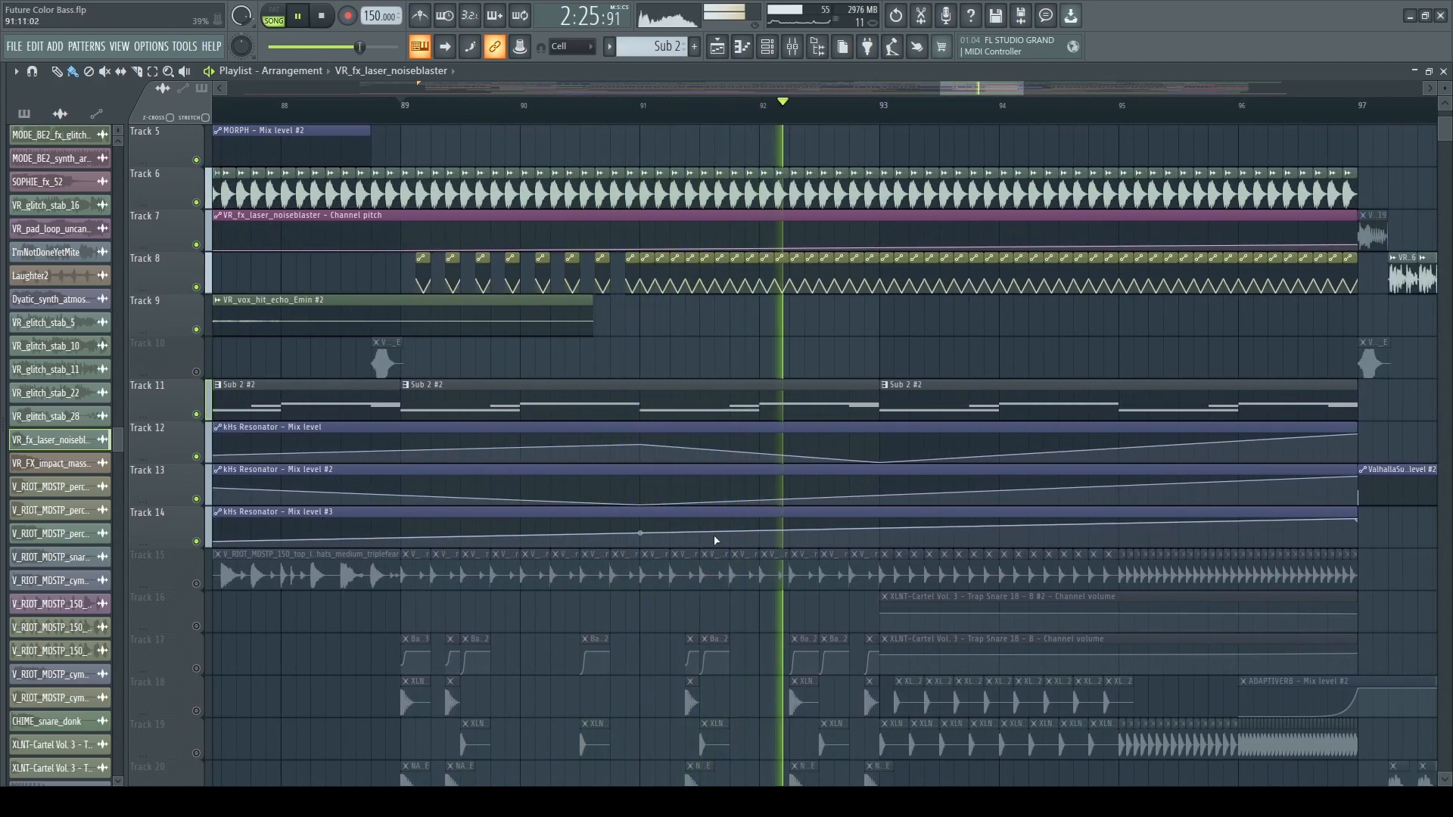
scroll(684, 606, "down", 3)
scroll(788, 623, "up", 2)
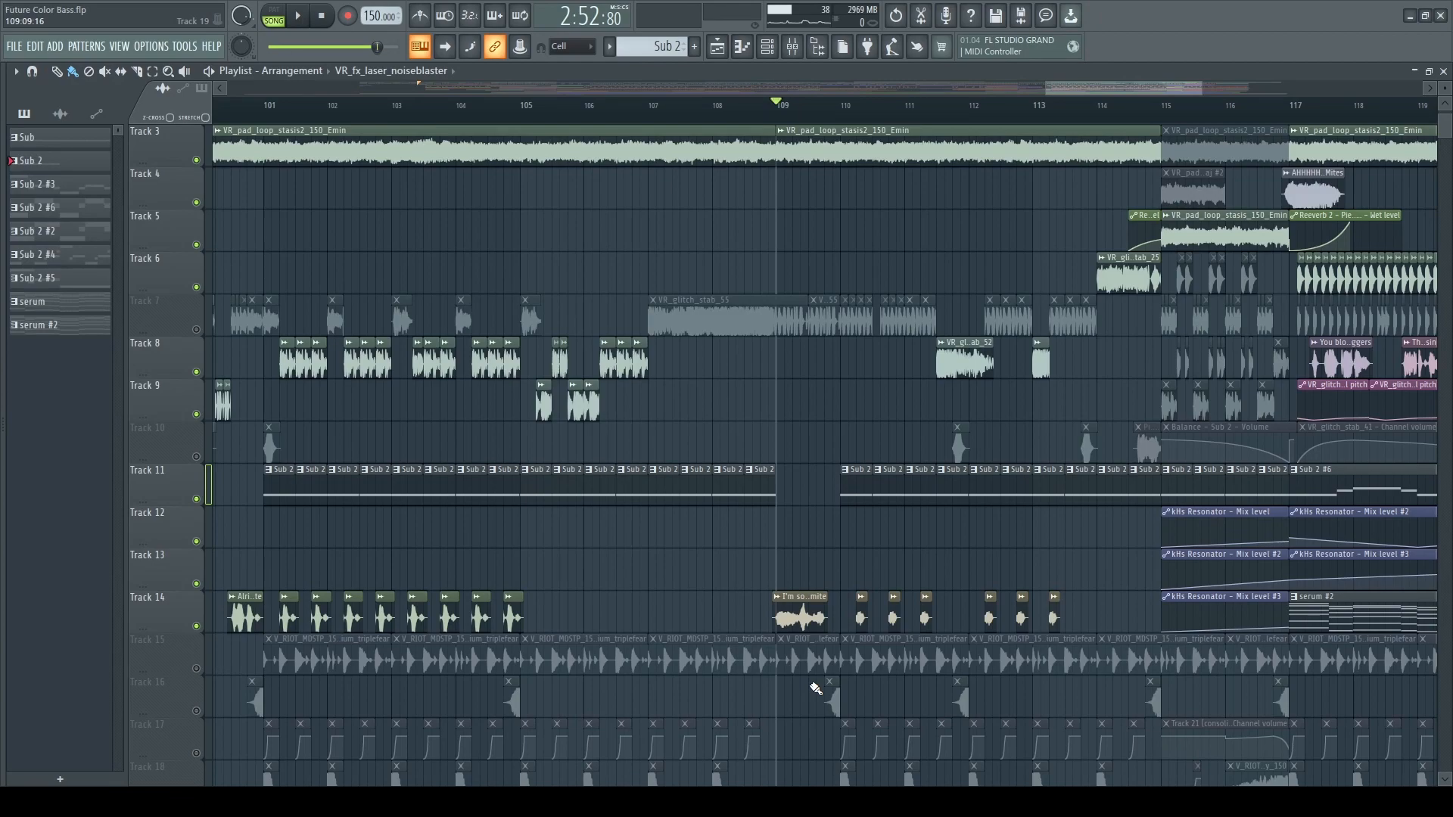
Play the section from bar 109 and follow the vocal clips on Track 14 and the glitch stabs on Track 8.
scroll(815, 689, "up", 3)
key("space")
scroll(715, 734, "down", 3)
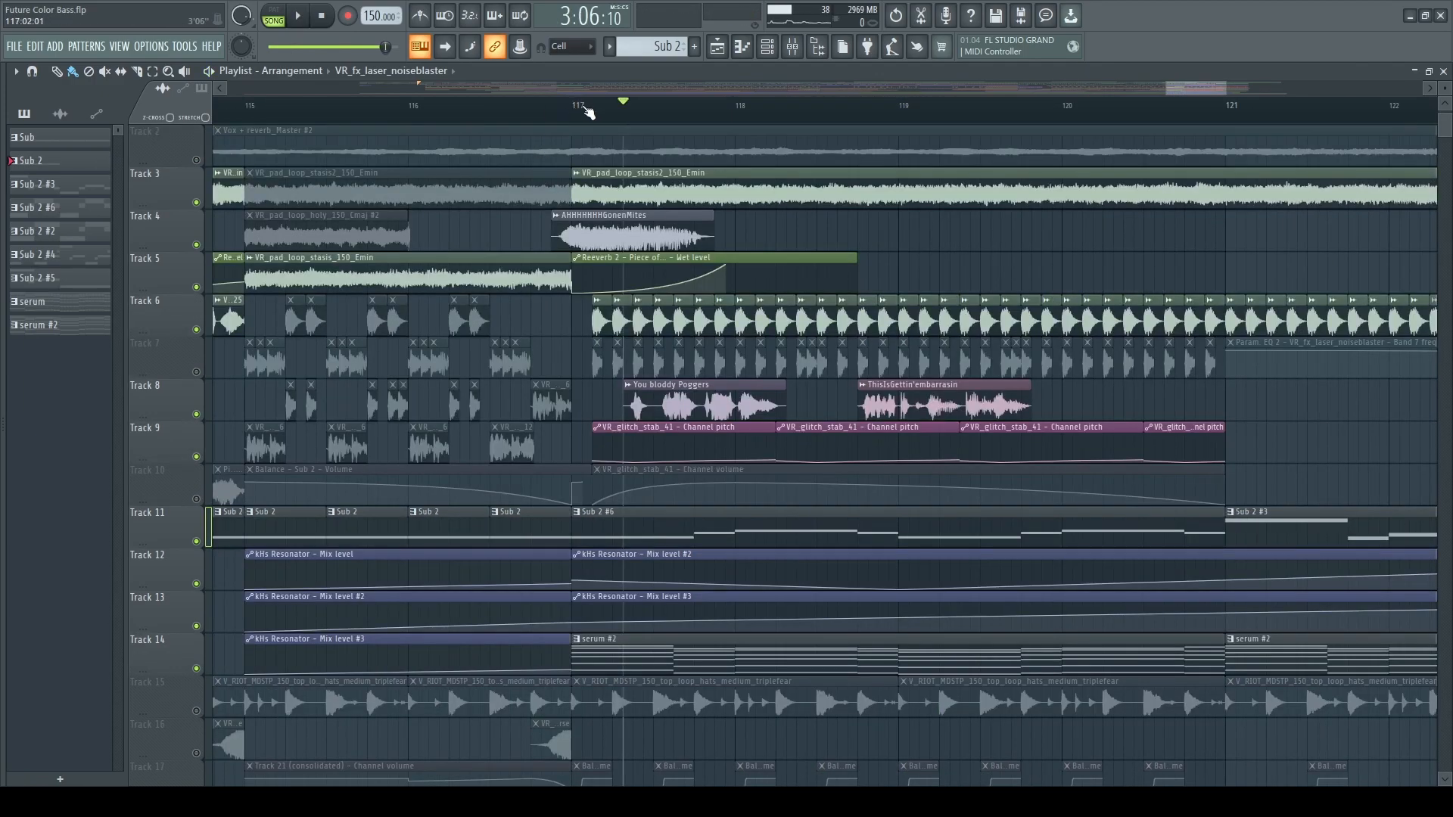
Mute Track 6 and play the section from bar 117 with the serum #2 chords and kHs Resonator automations.
left_click(582, 106)
left_click(197, 330)
key("space")
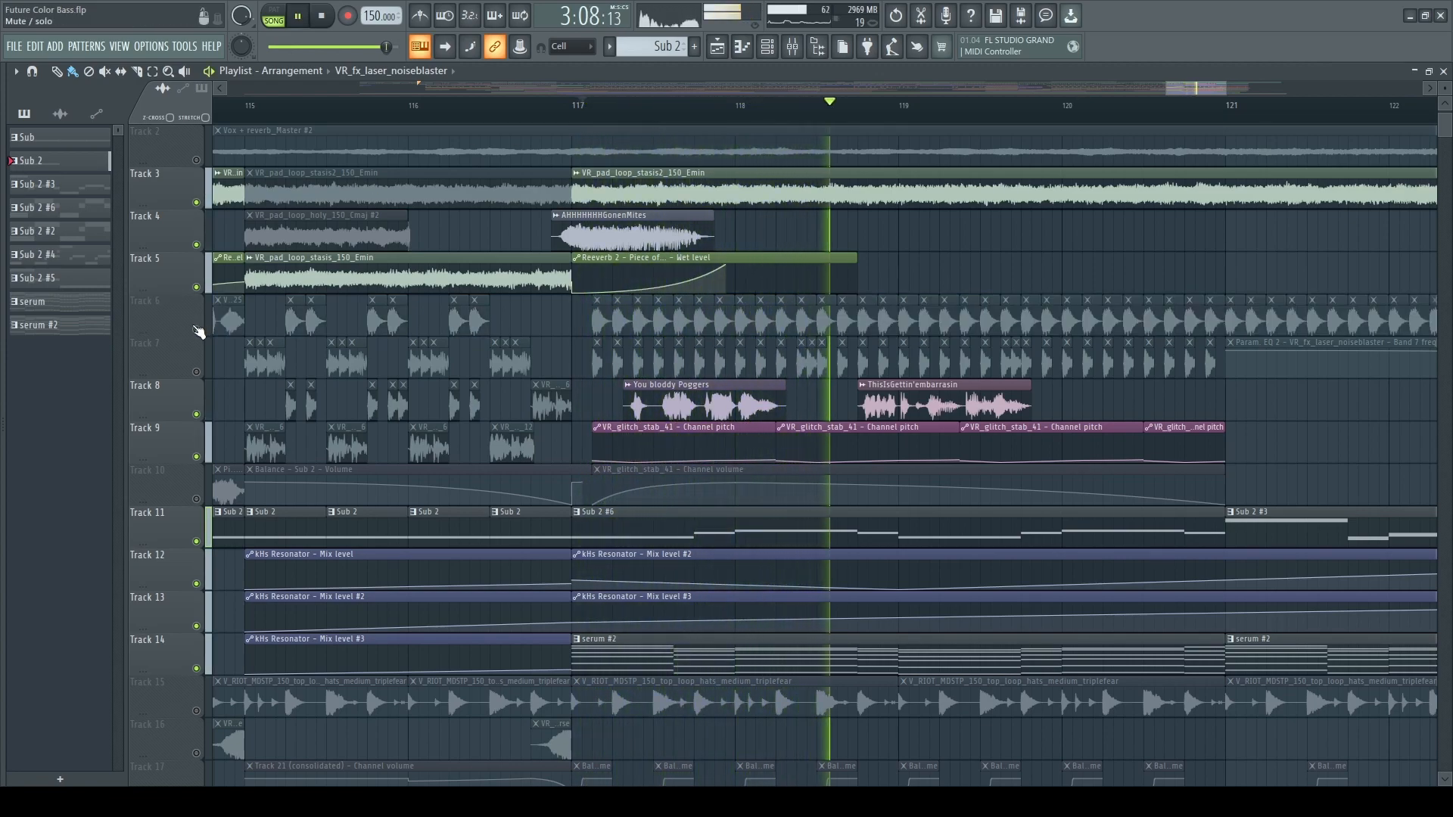
key("space")
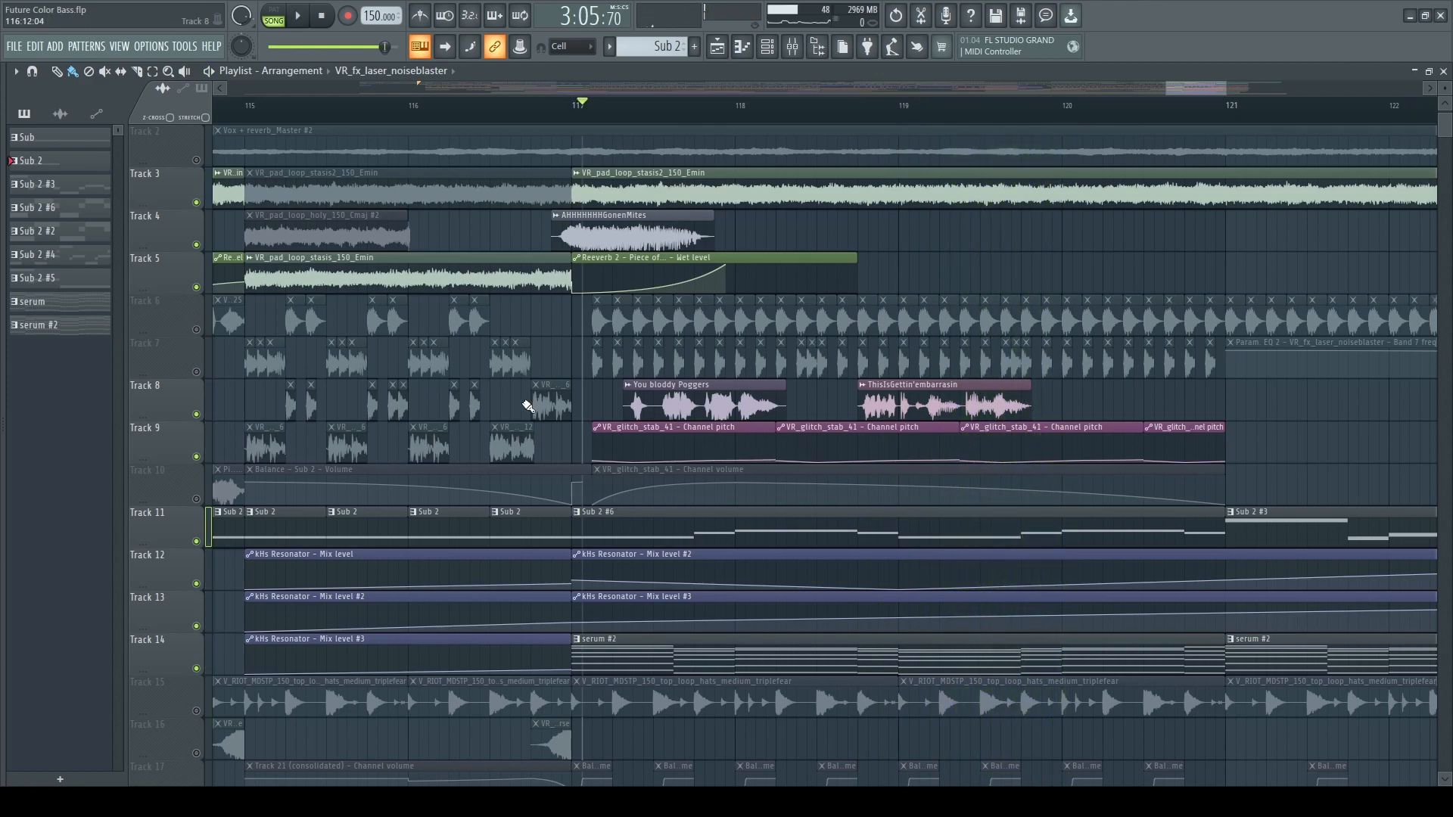
Examine the serum #2 and kHs Resonator clips, and play the Track 22 clips between bars 81 and 85.
scroll(628, 409, "down", 2)
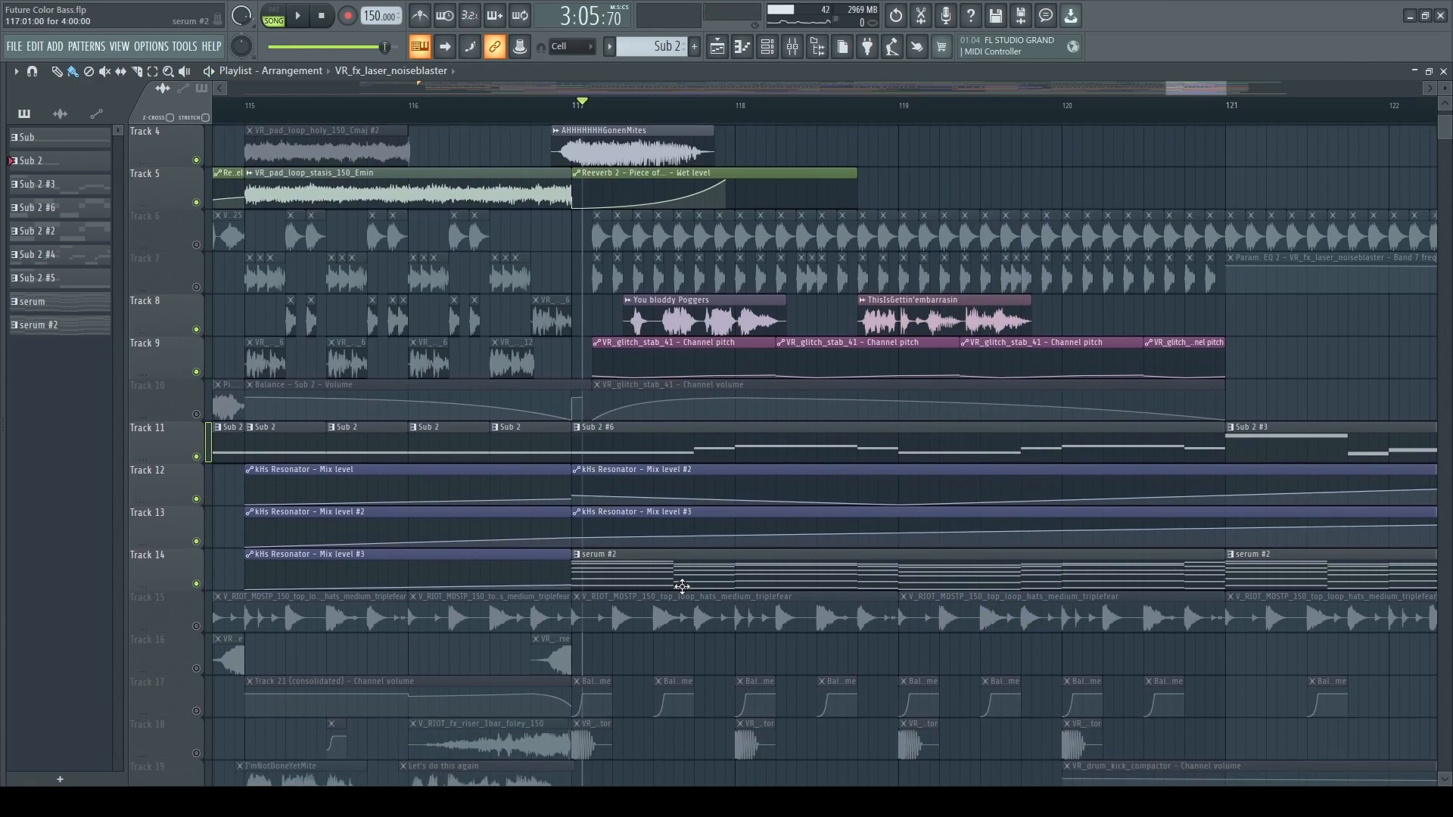
scroll(615, 591, "up", 2)
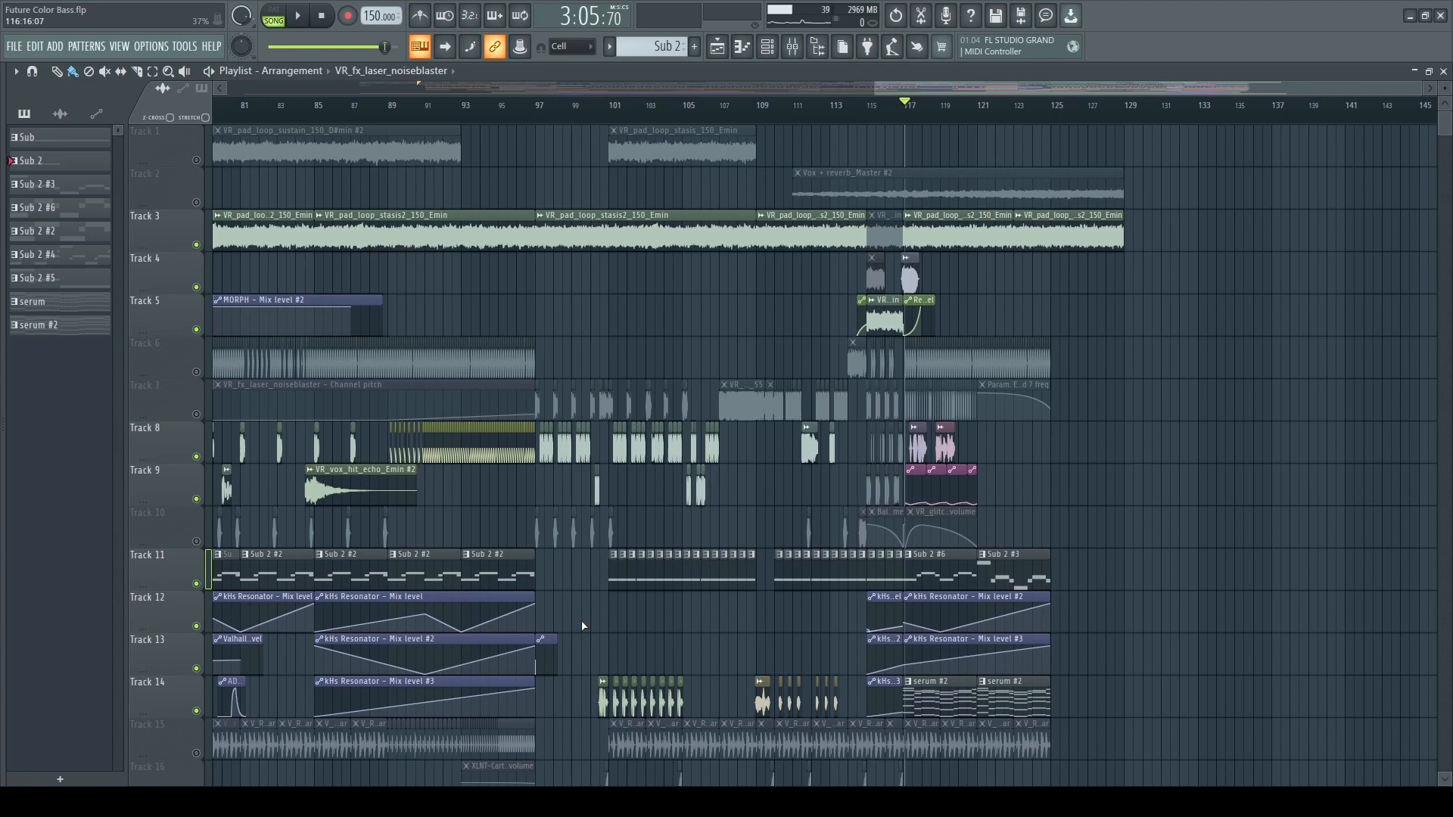
scroll(621, 537, "up", 4)
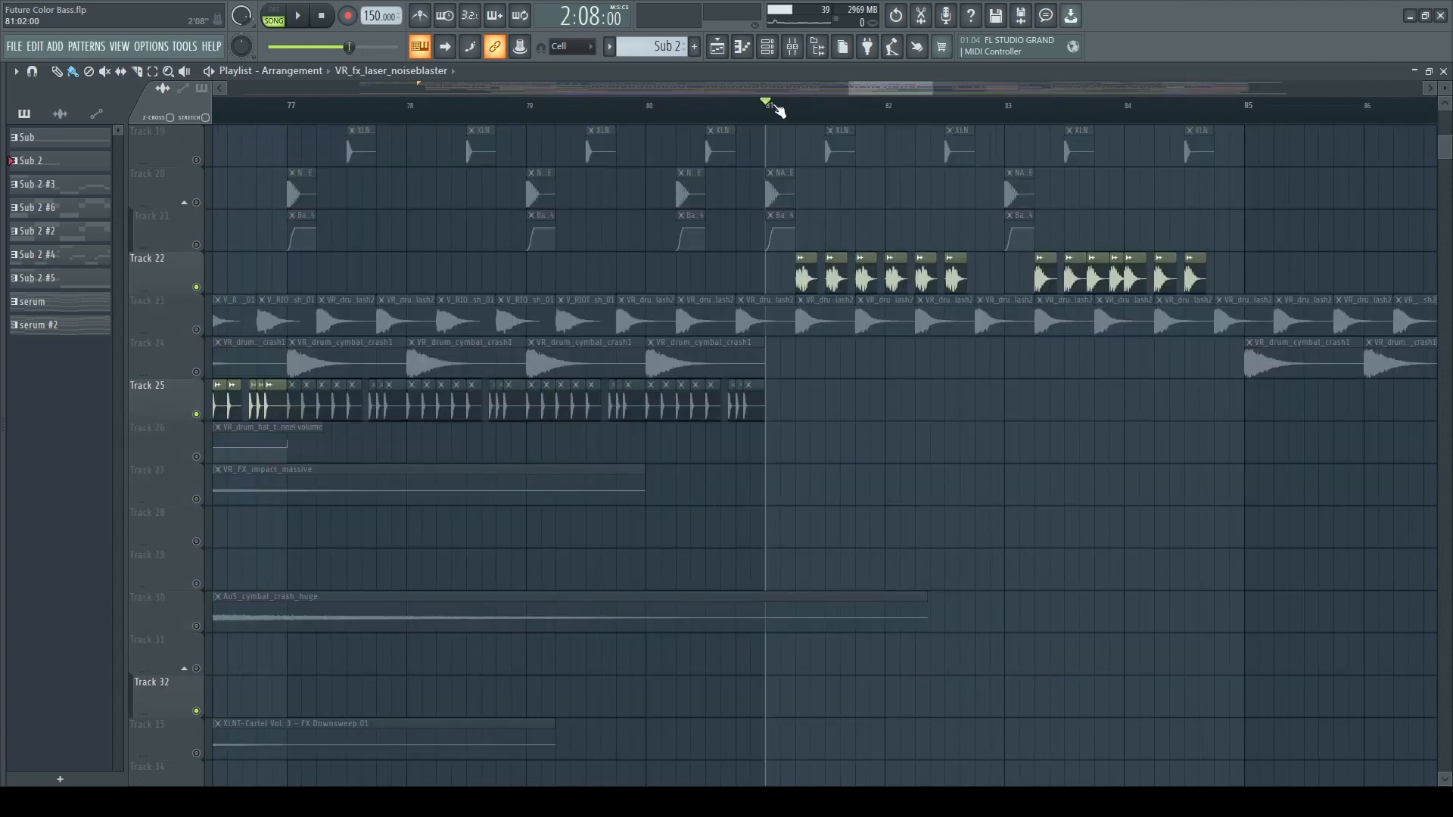
key("space")
scroll(900, 684, "up", 3)
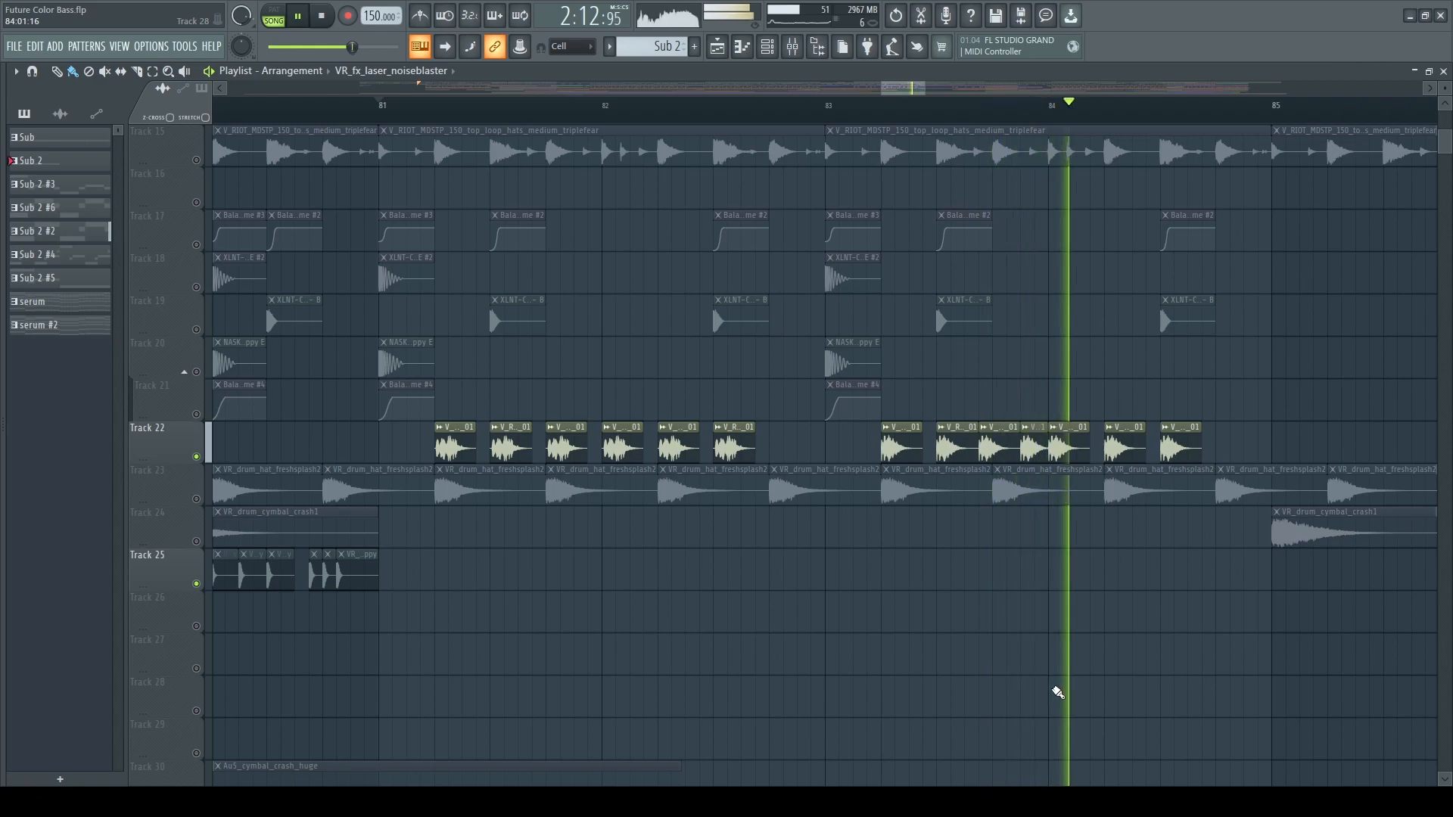
key("space")
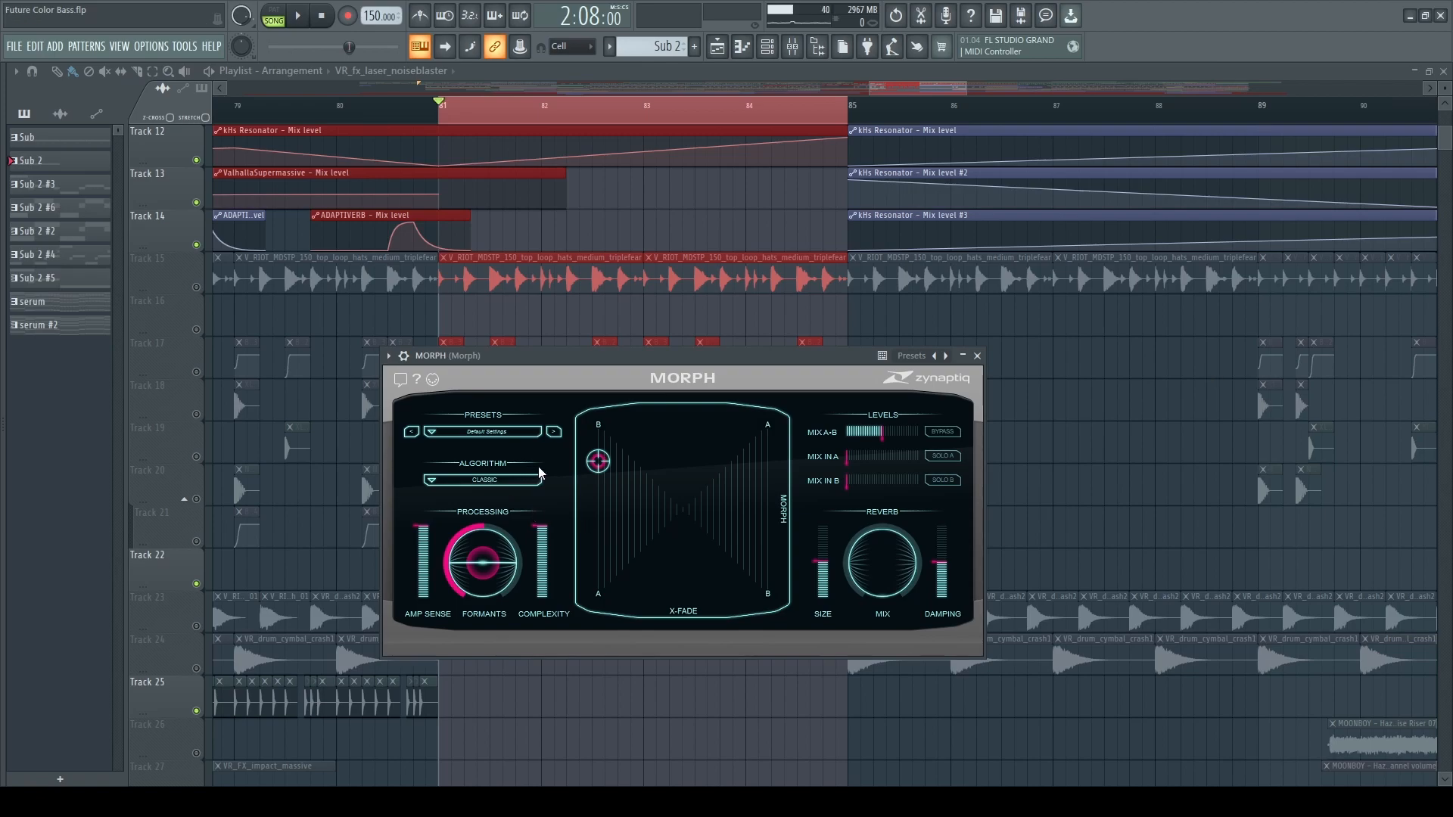
Audition the loop at bars 81 to 85 with the MORPH algorithms Classic, Interweave, Tight and Classic (LL).
key("space")
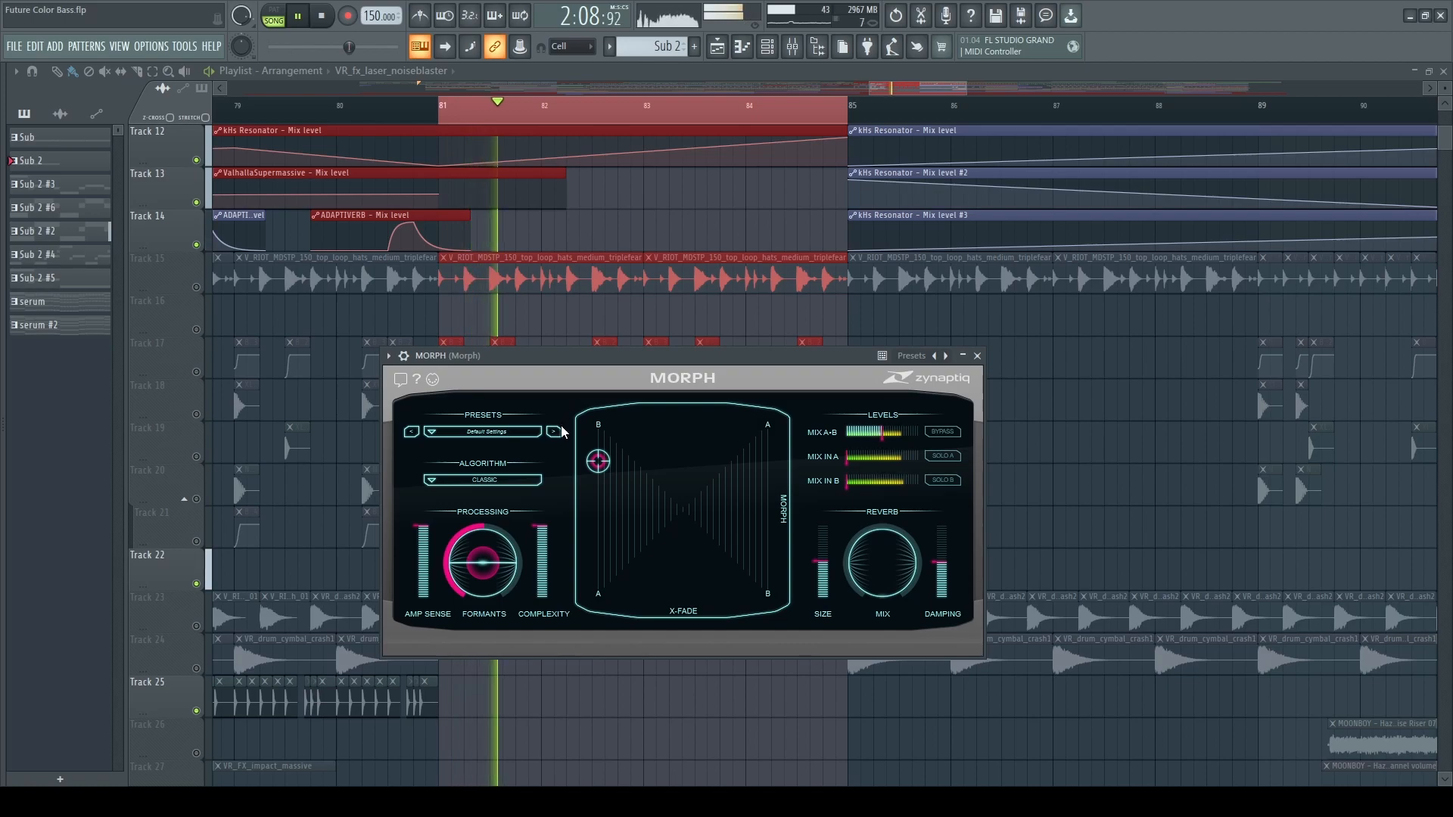
key("space")
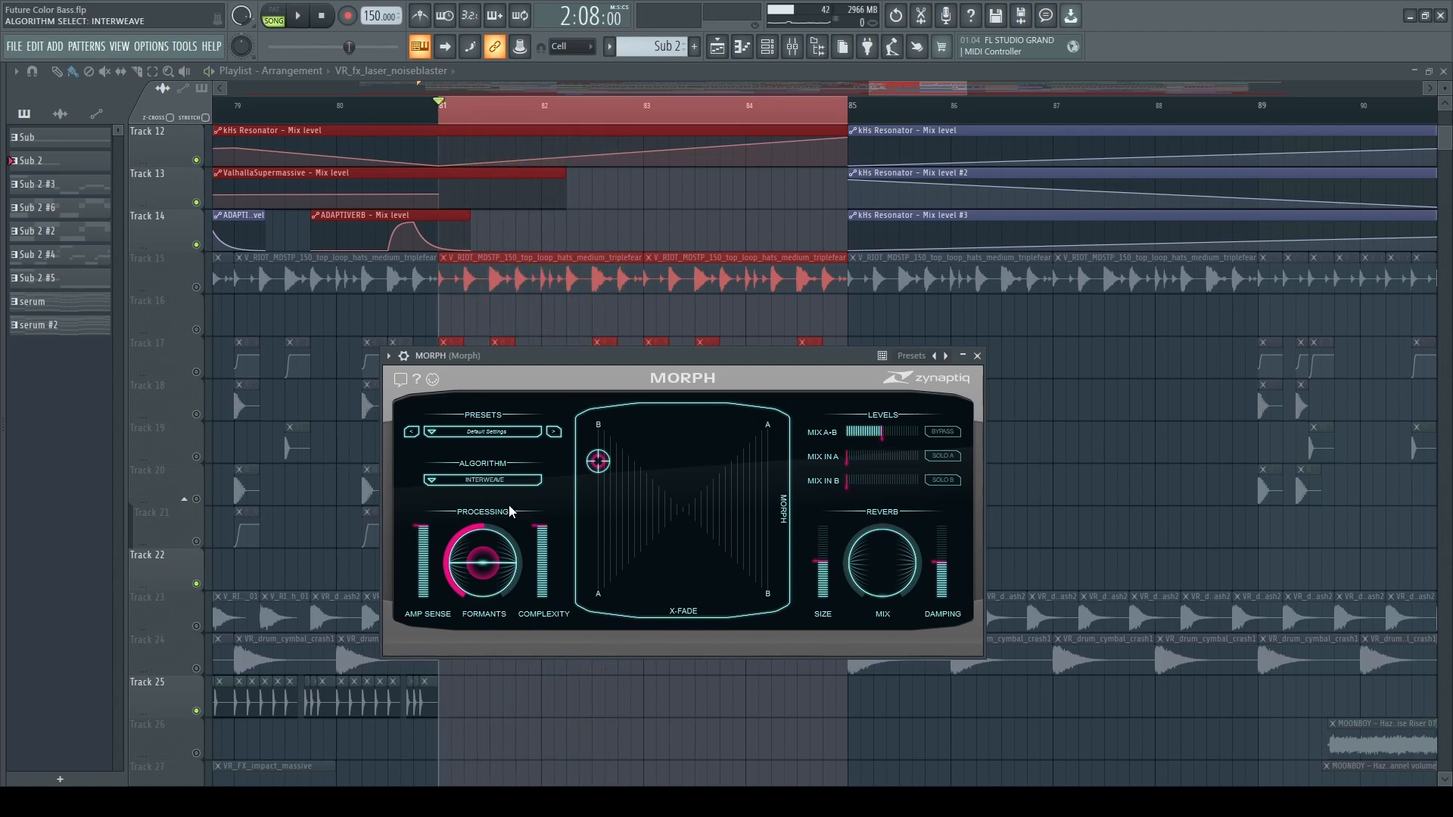
key("space")
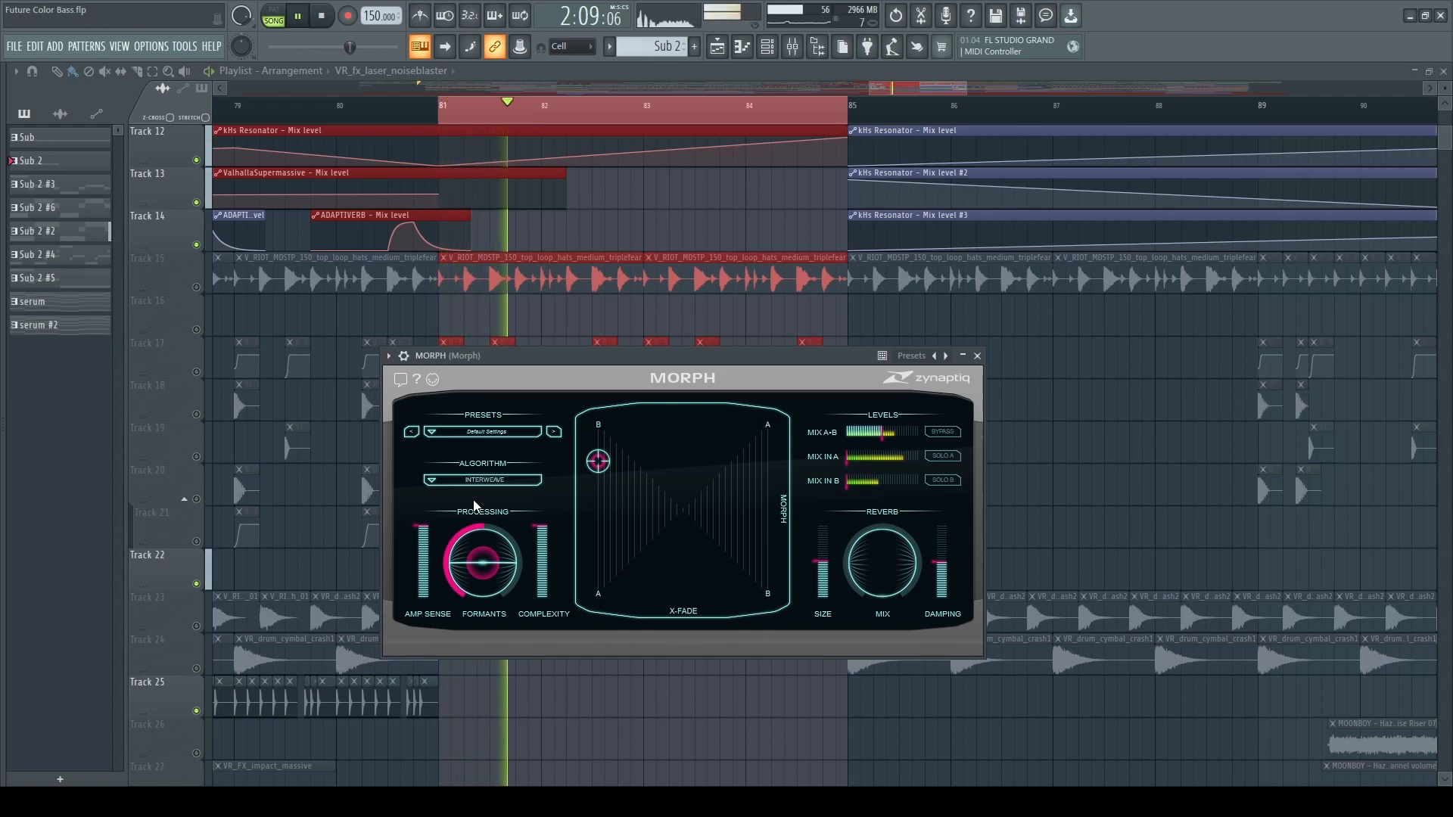
key("space")
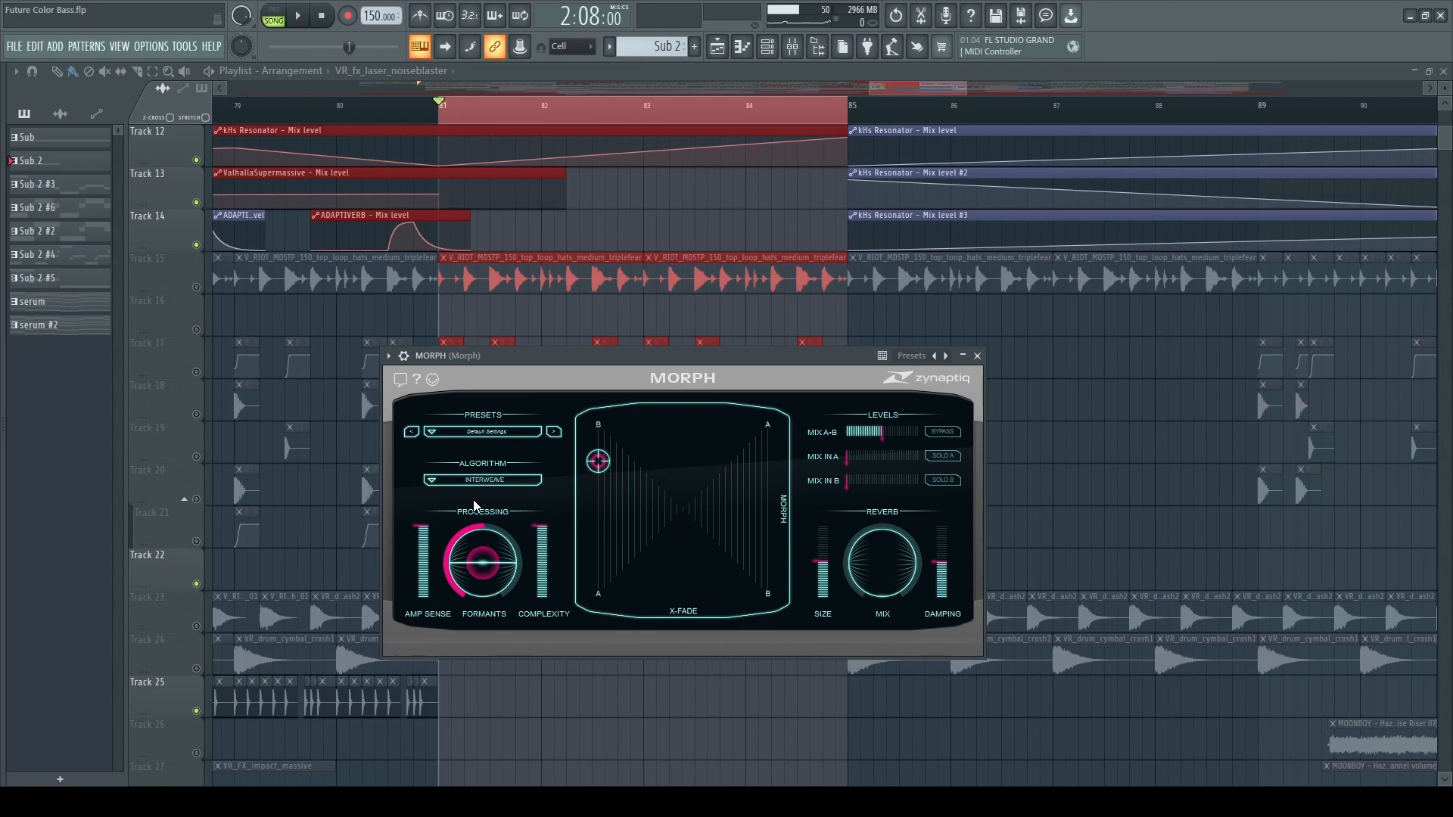
key("space")
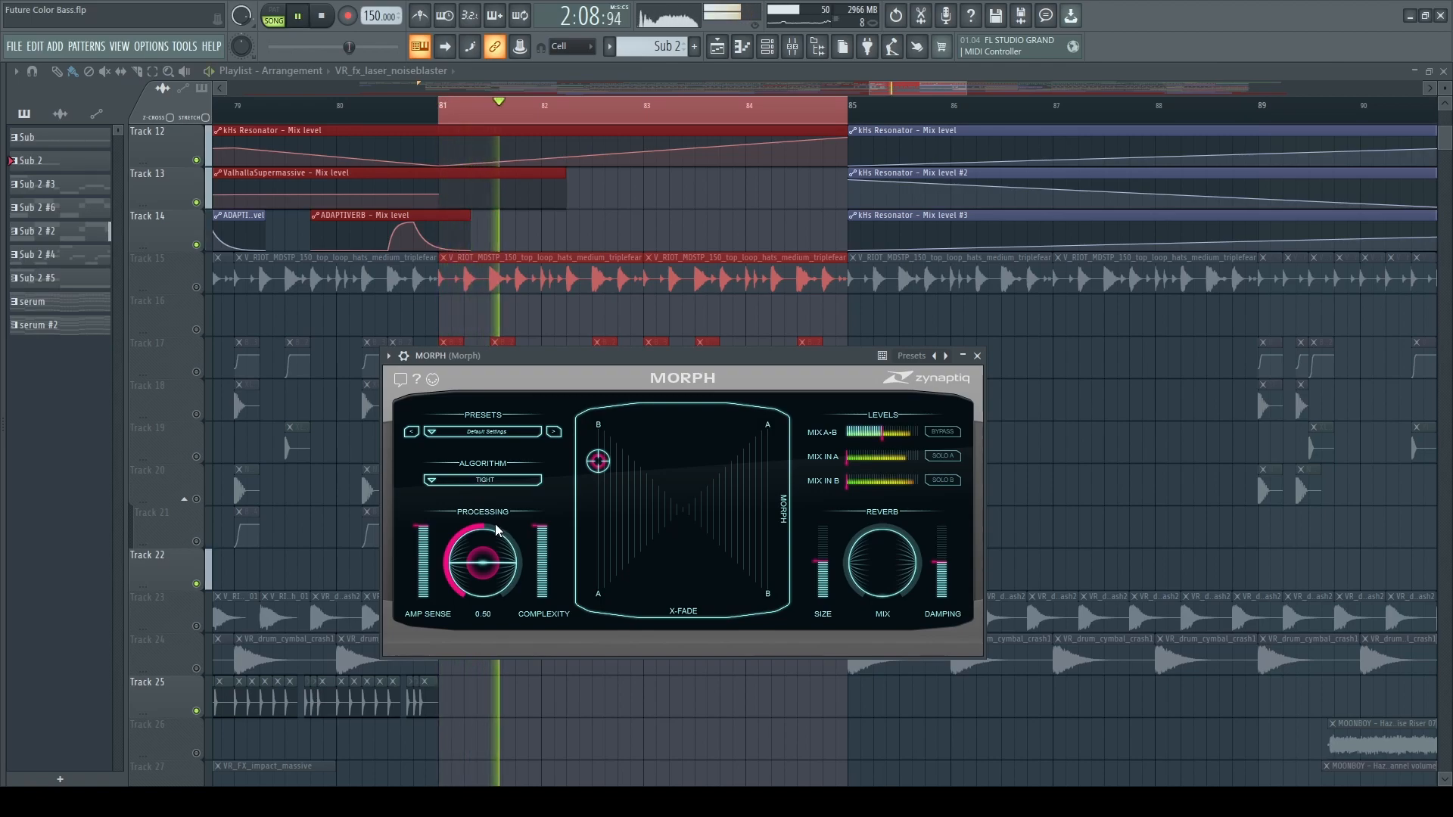
key("space")
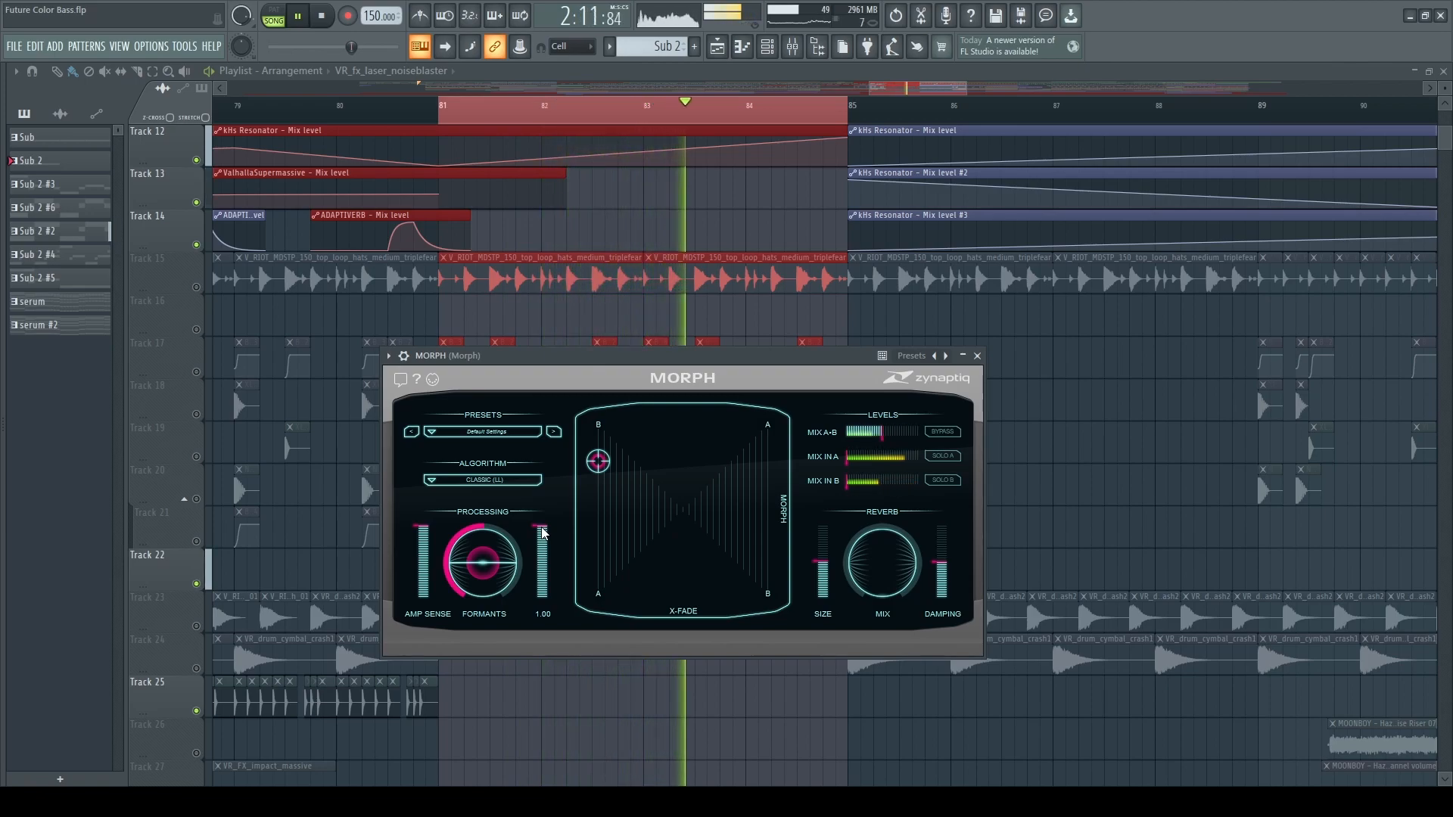
key("space")
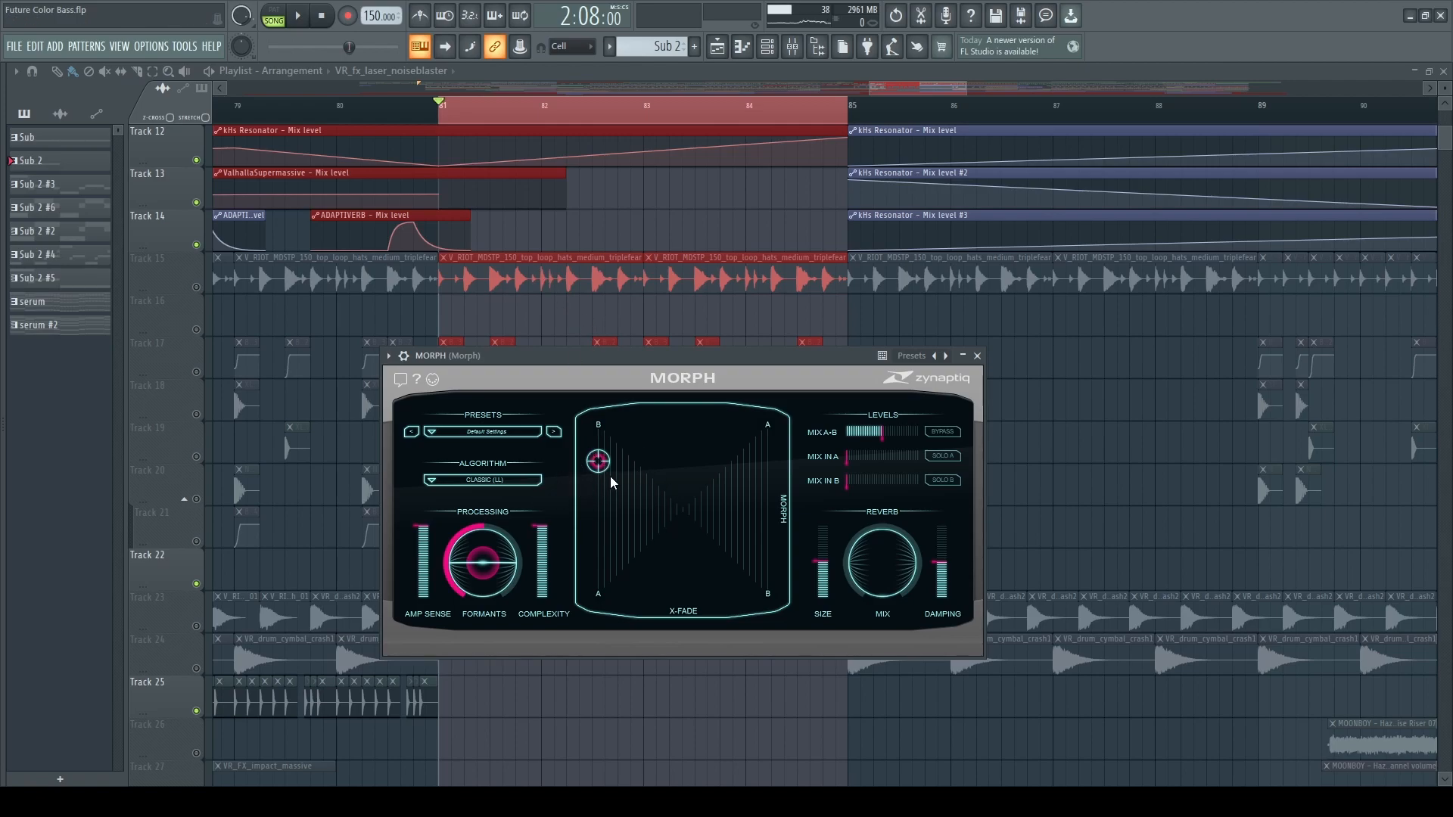
Audition the loop with the Classic (LL) algorithm, moving the morph index to about 0.27 and 0.18.
key("space")
left_click_drag(594, 480, 593, 558)
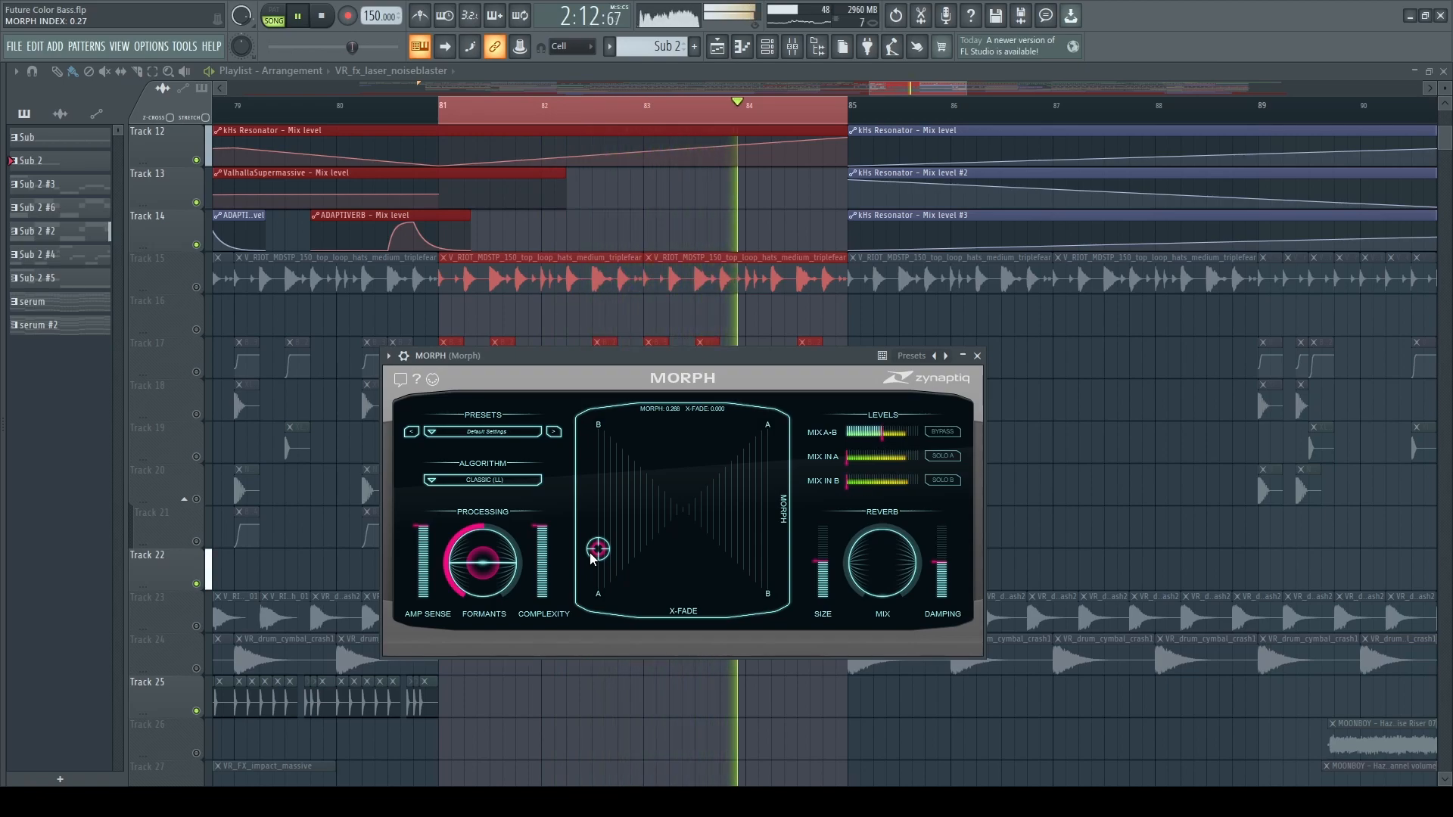
key("space")
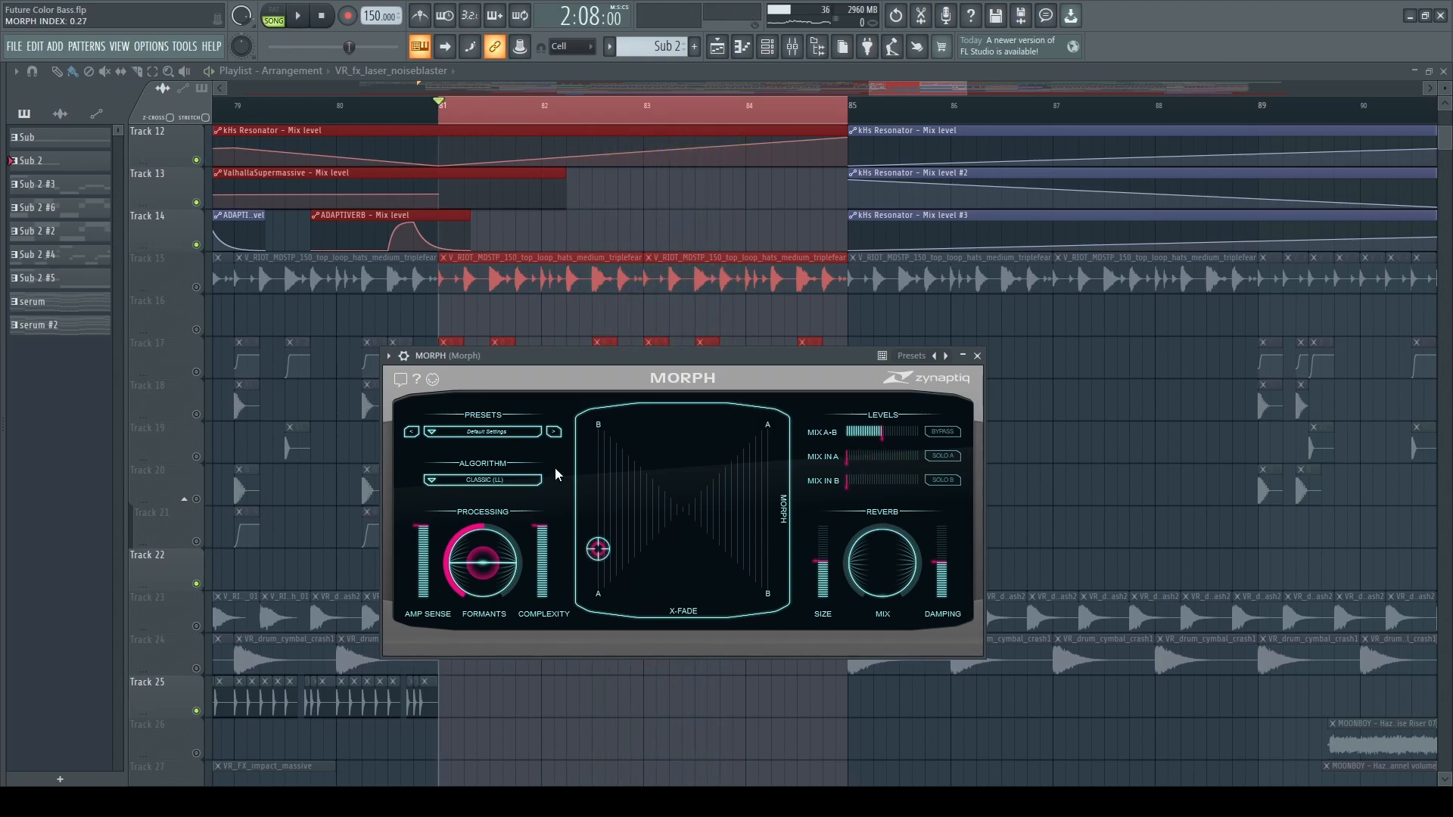
scroll(552, 318, "down", 6)
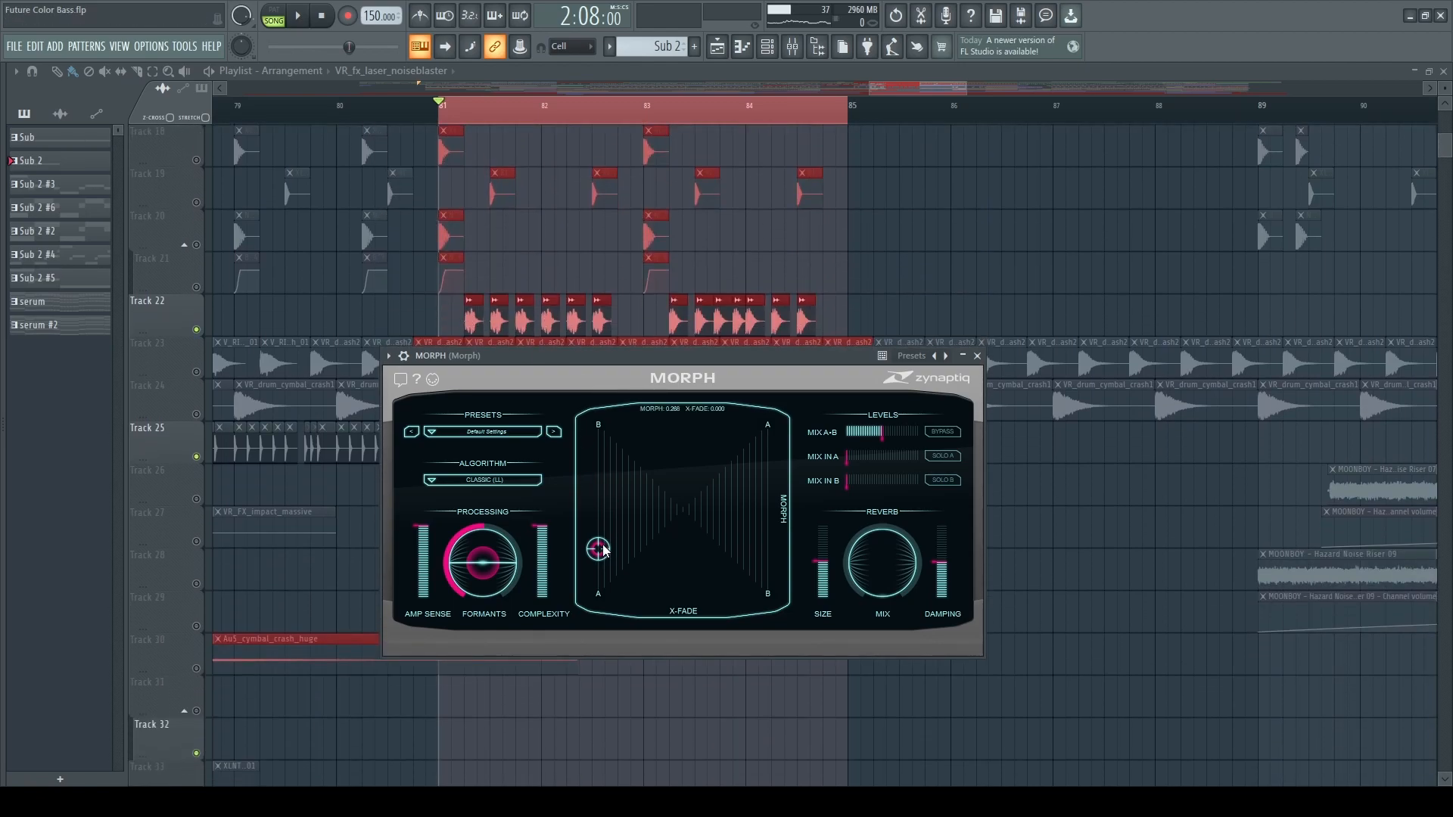
left_click_drag(598, 548, 561, 529)
key("space")
left_click_drag(598, 463, 598, 564)
key("space")
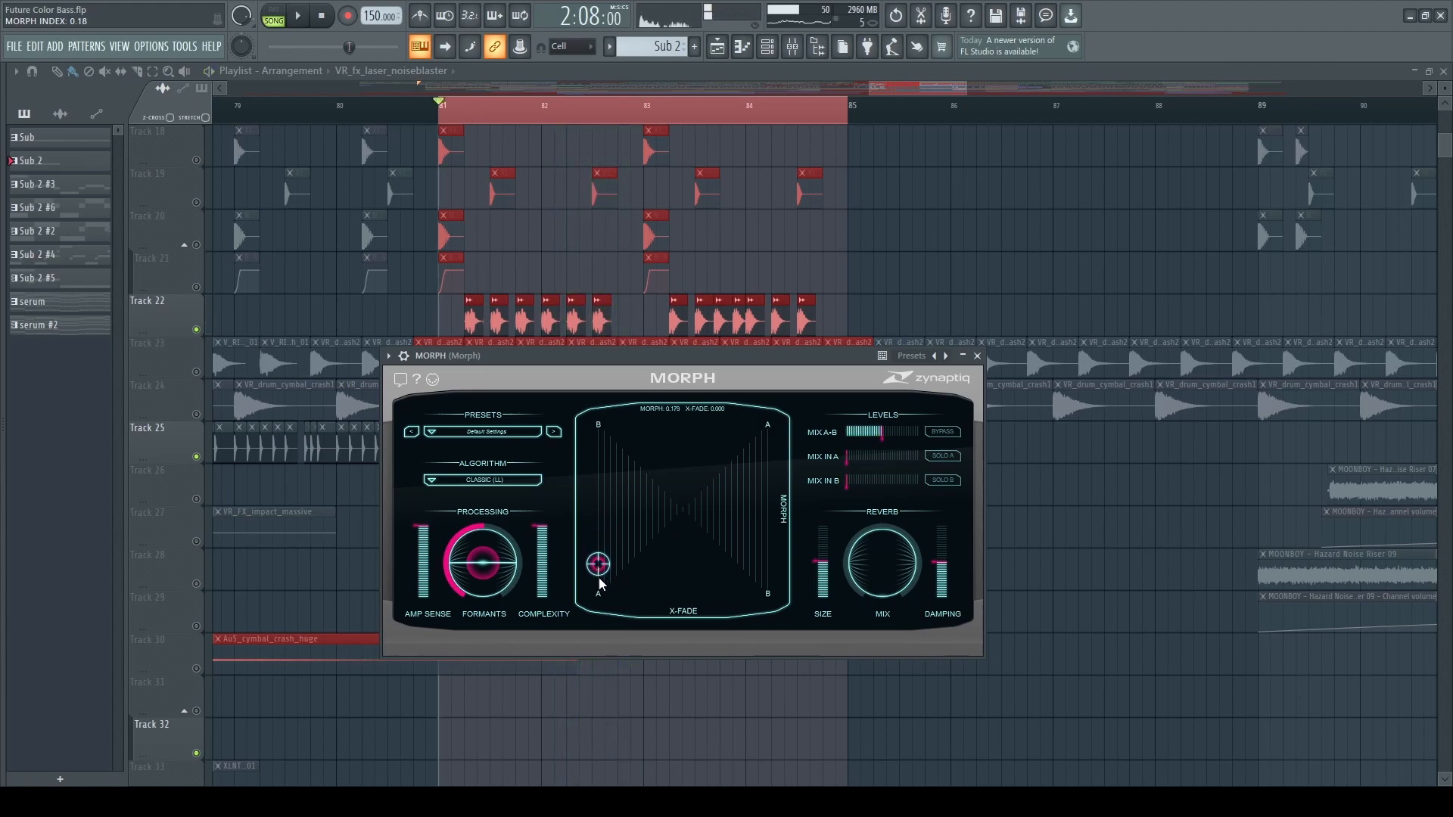
Audition the loop with the Interweave (LL) algorithm, moving the morph index to about 0.30 and 0.31.
left_click_drag(589, 564, 592, 502)
key("space")
key("space")
left_click_drag(595, 509, 590, 555)
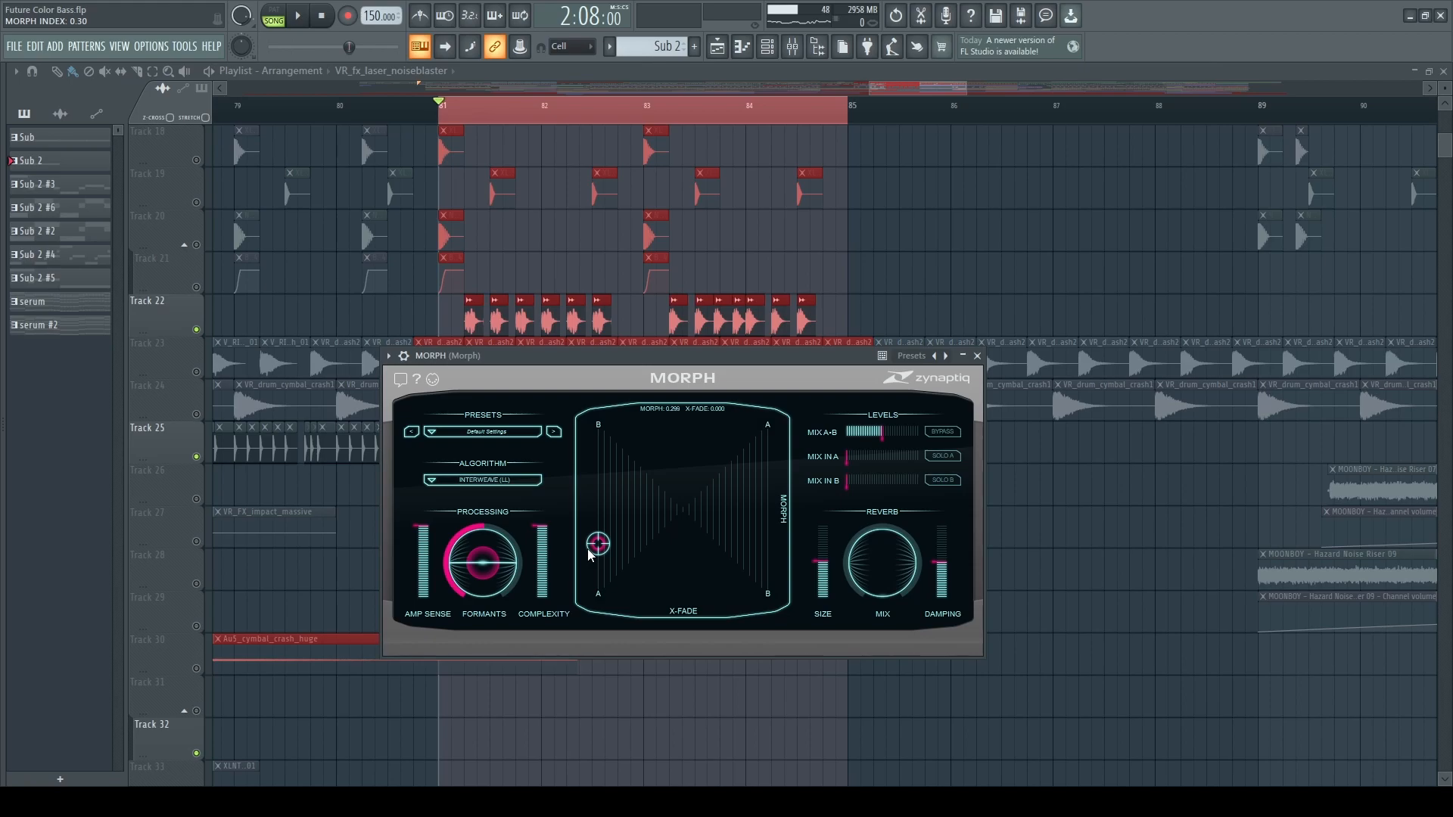
key("space")
mouse_move(590, 555)
left_mouse_down()
mouse_move(593, 489)
mouse_move(586, 548)
left_mouse_up()
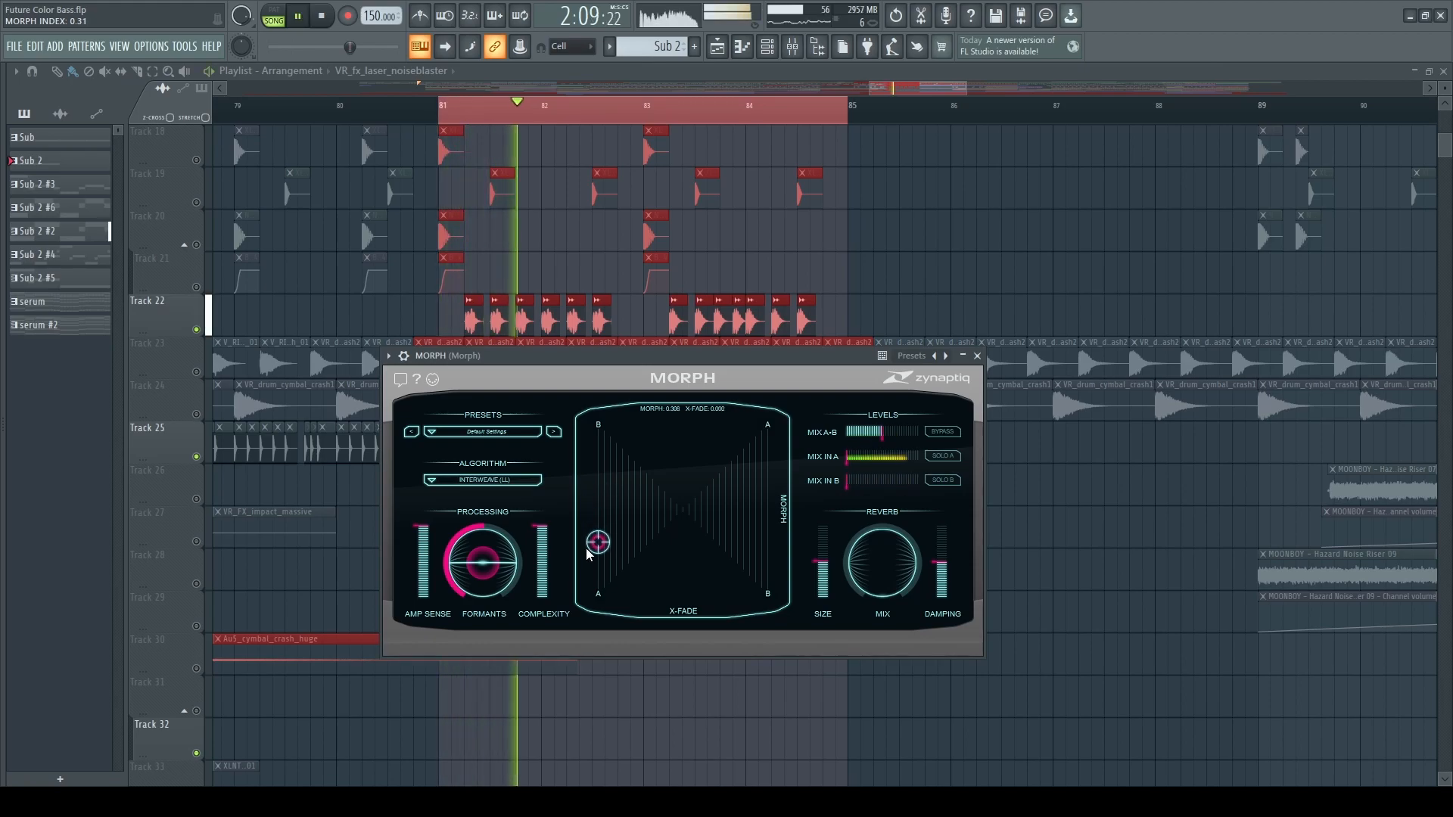
key("space")
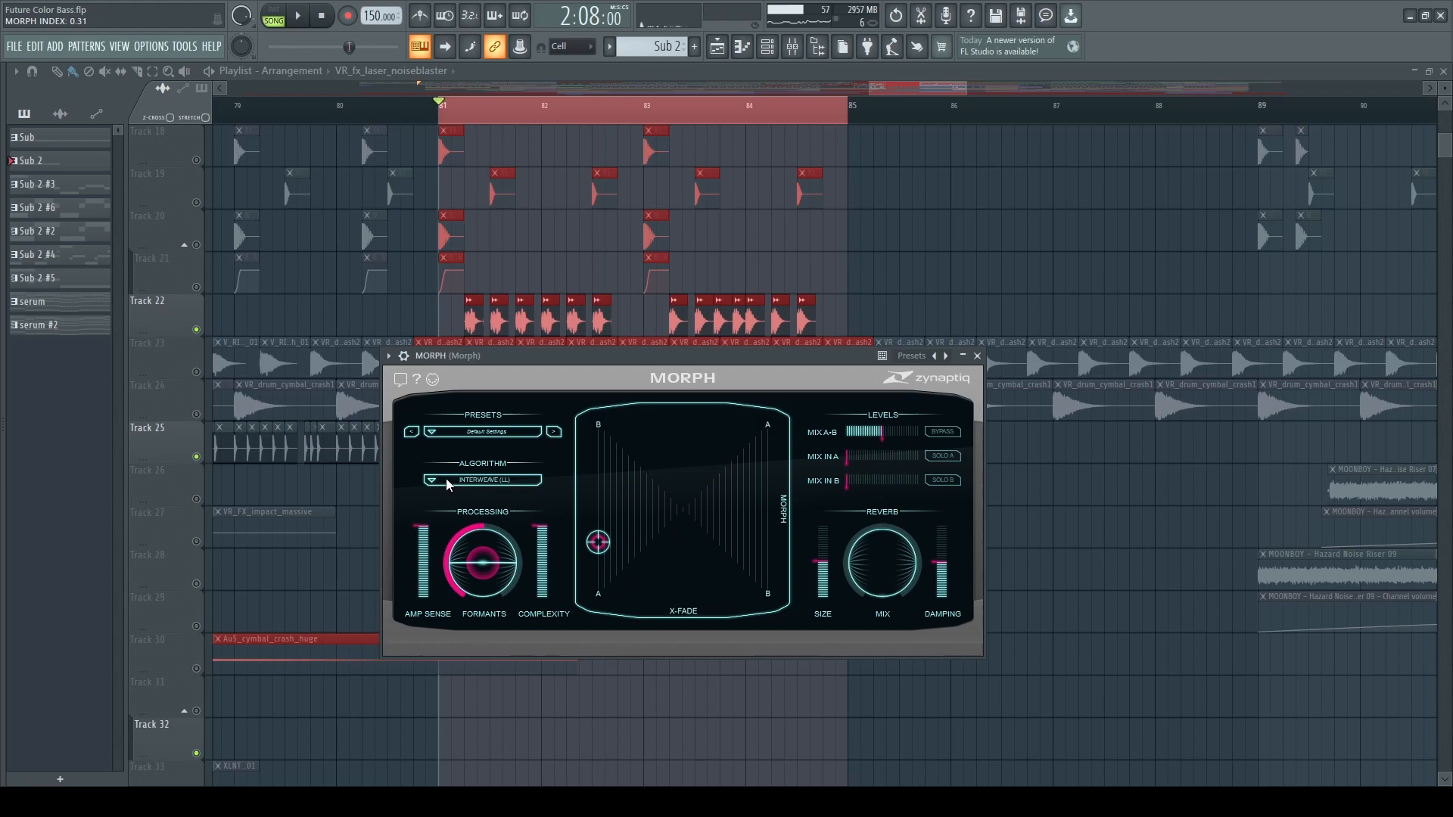
Set the MORPH algorithm to Classic and play the loop from bar 81.
left_click(438, 478)
left_click(528, 492)
key("space")
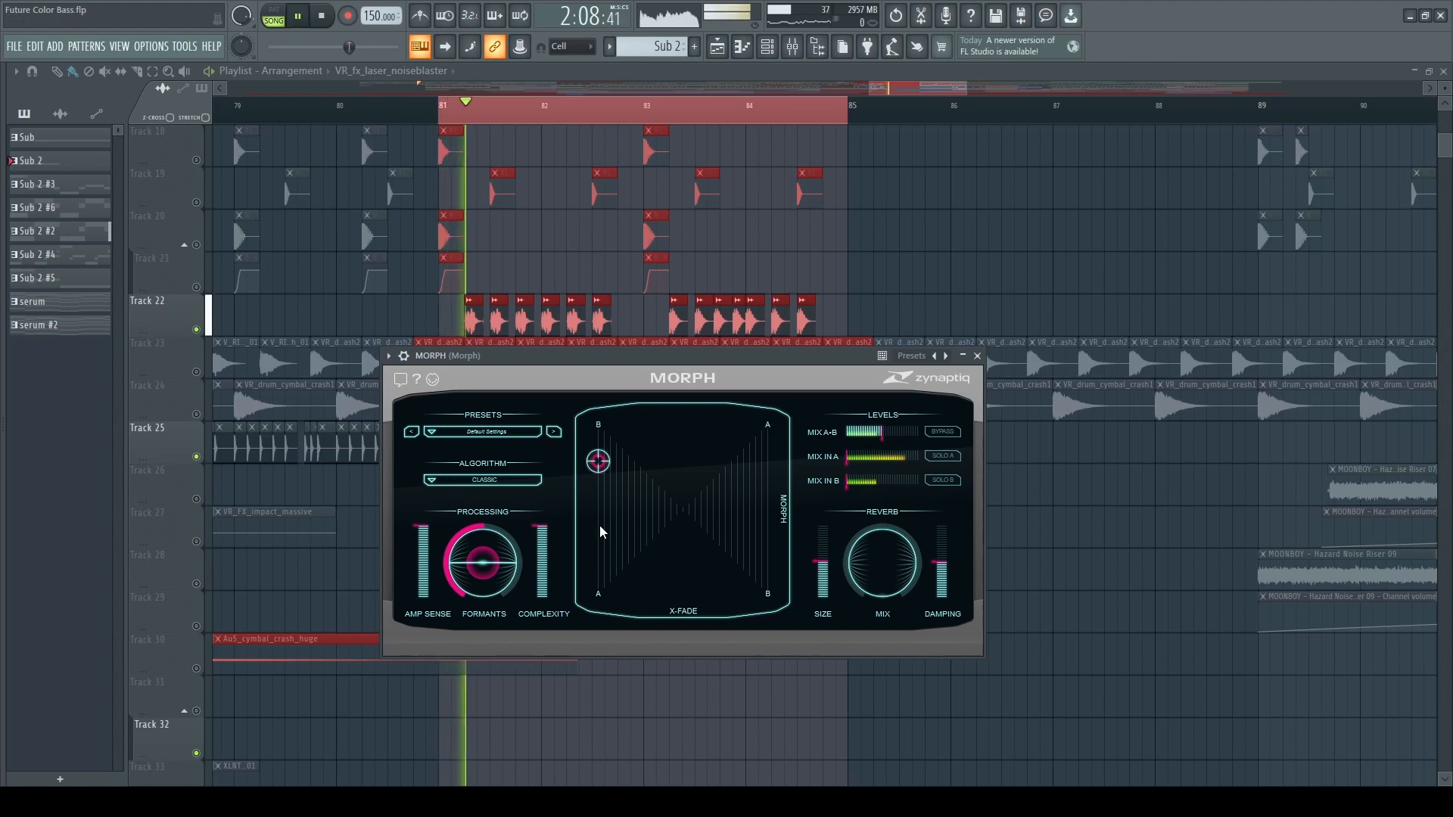
key("space")
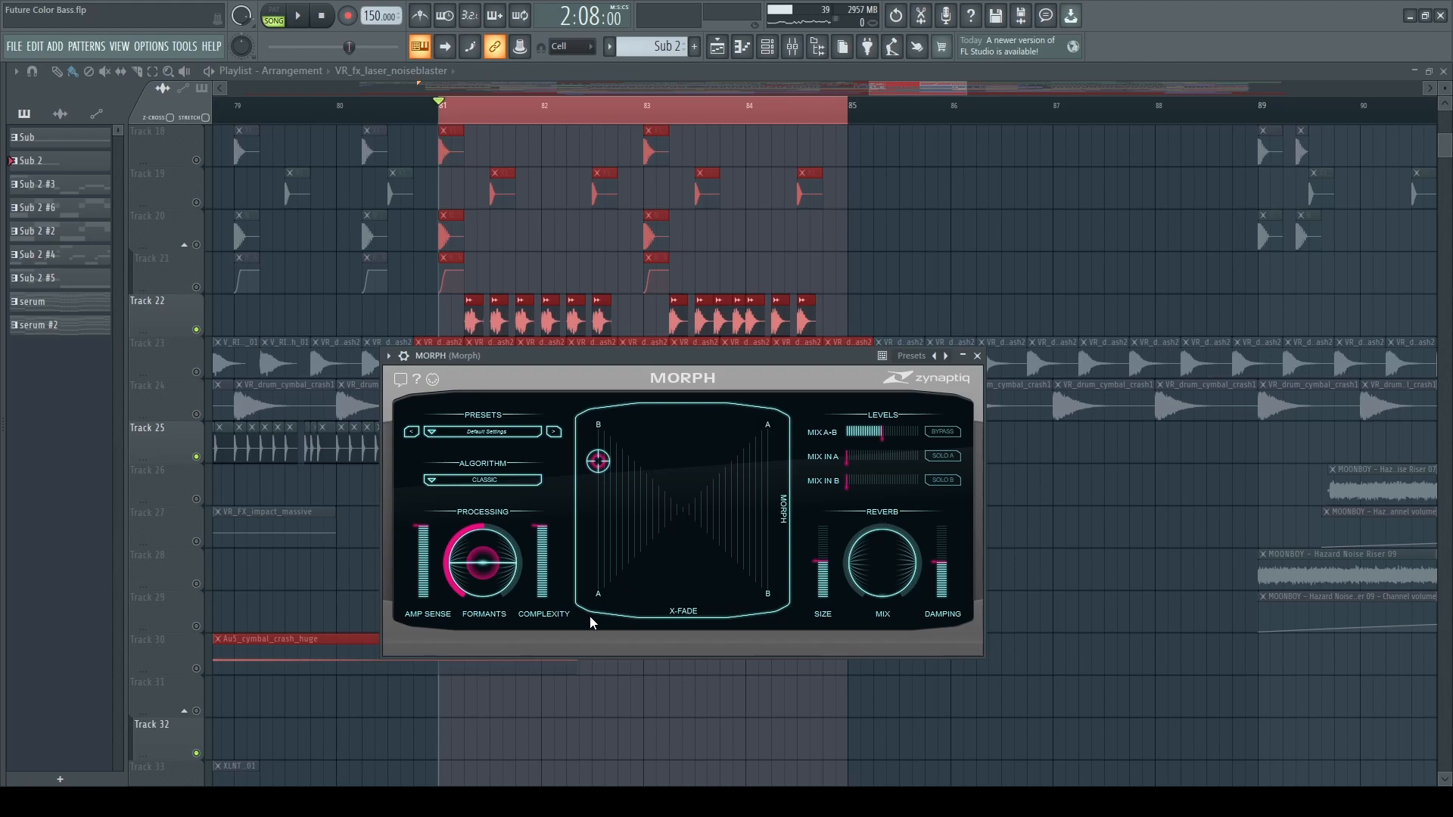
Audition MORPH presets such as Raise Formants Of A and Classic - Half-Way From A over the loop.
left_click(445, 435)
left_click(451, 441)
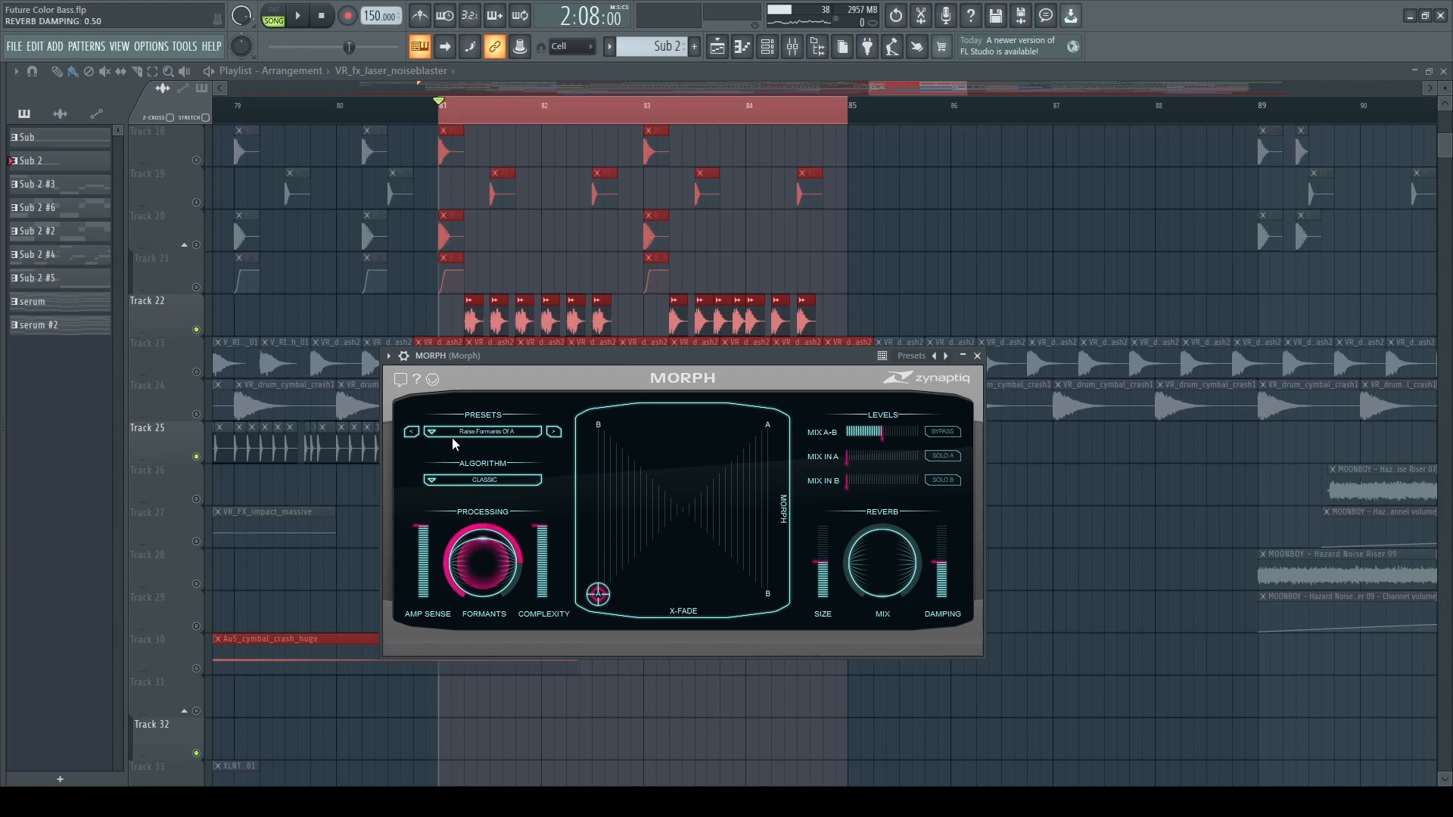
key("space")
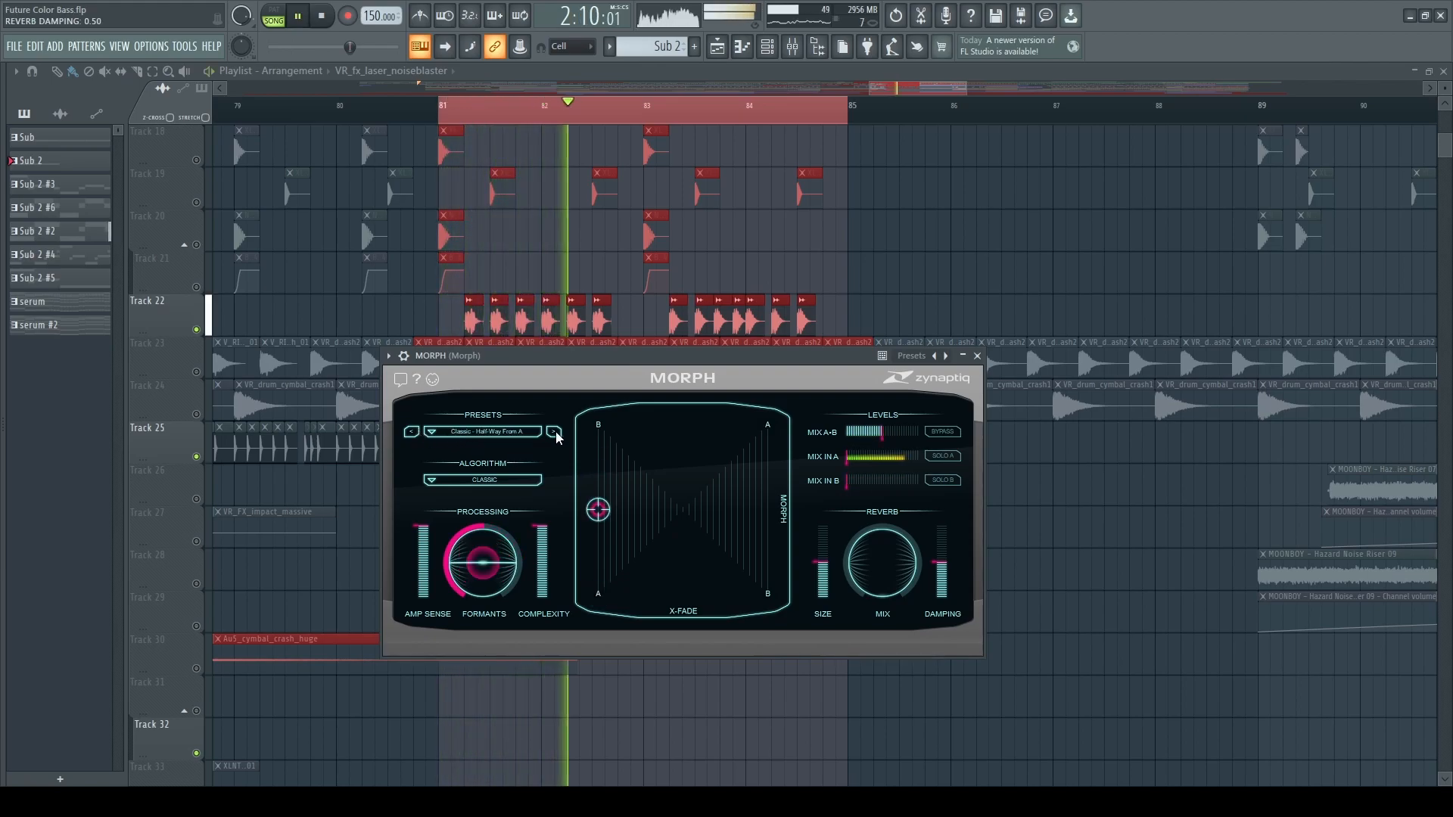
left_click(555, 433)
left_click(555, 432)
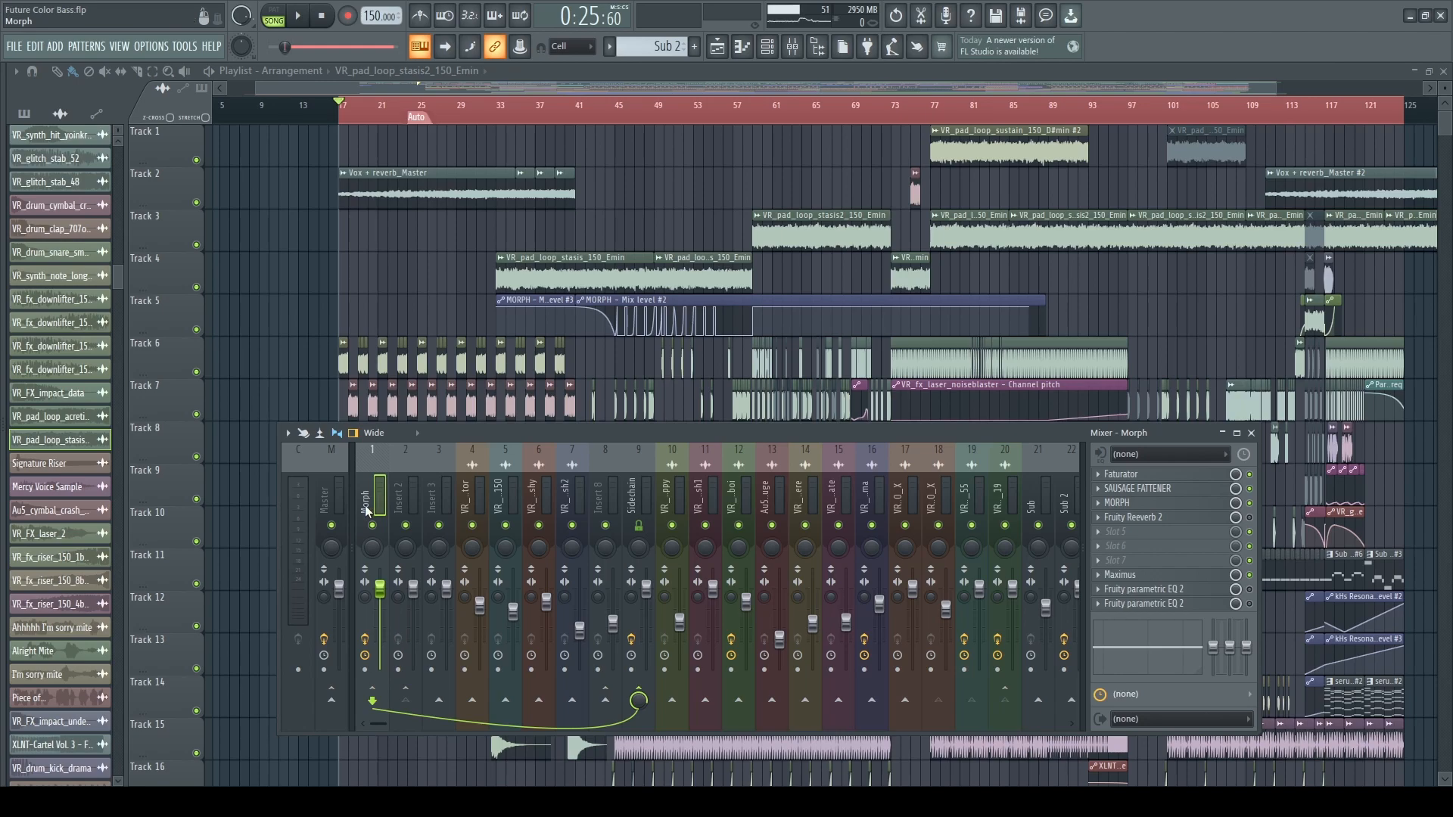
Check the routing of the Insert 2 and Morph mixer tracks and open the MORPH plugin on the Morph track.
left_click(410, 496)
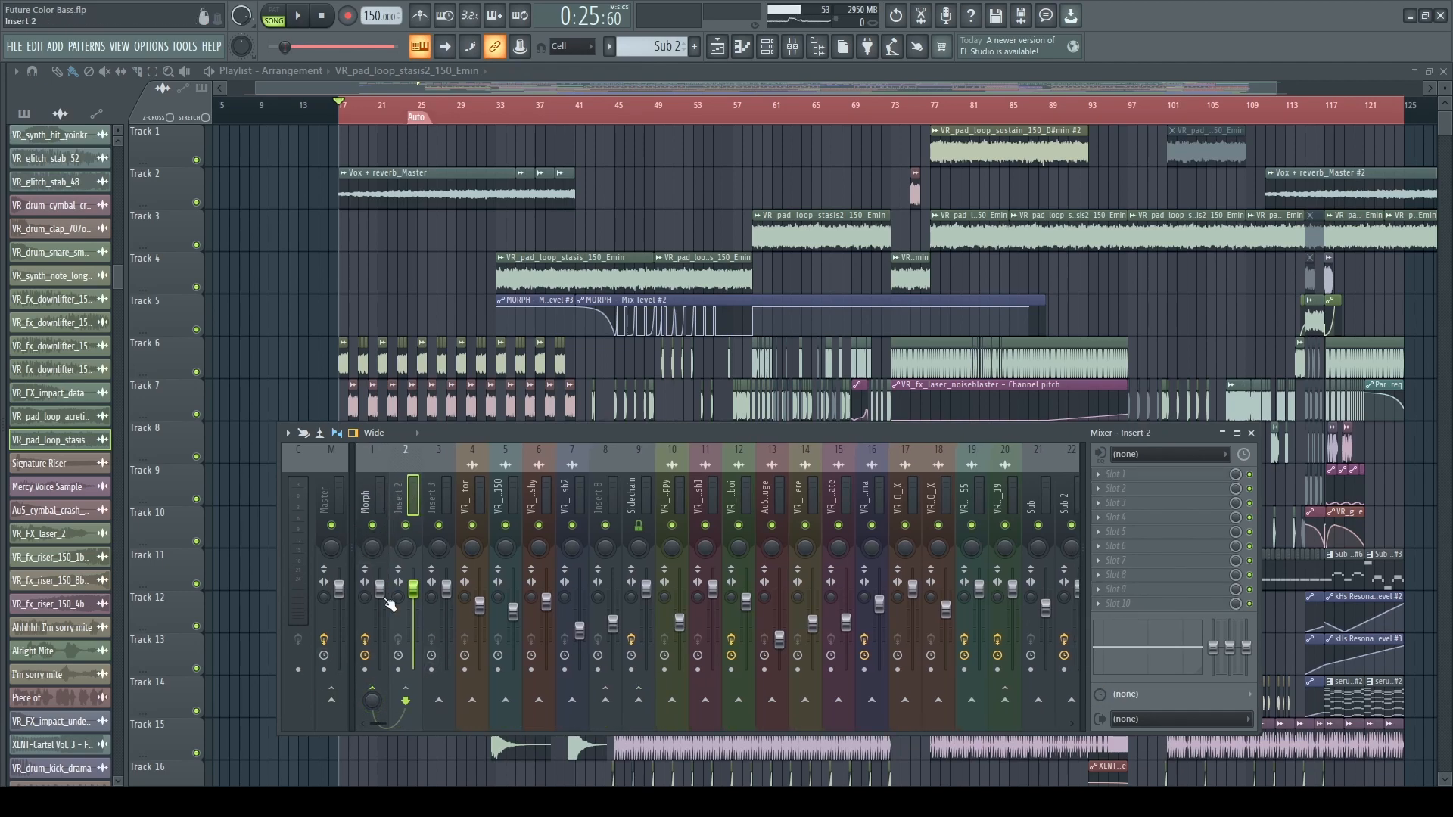
left_click(366, 499)
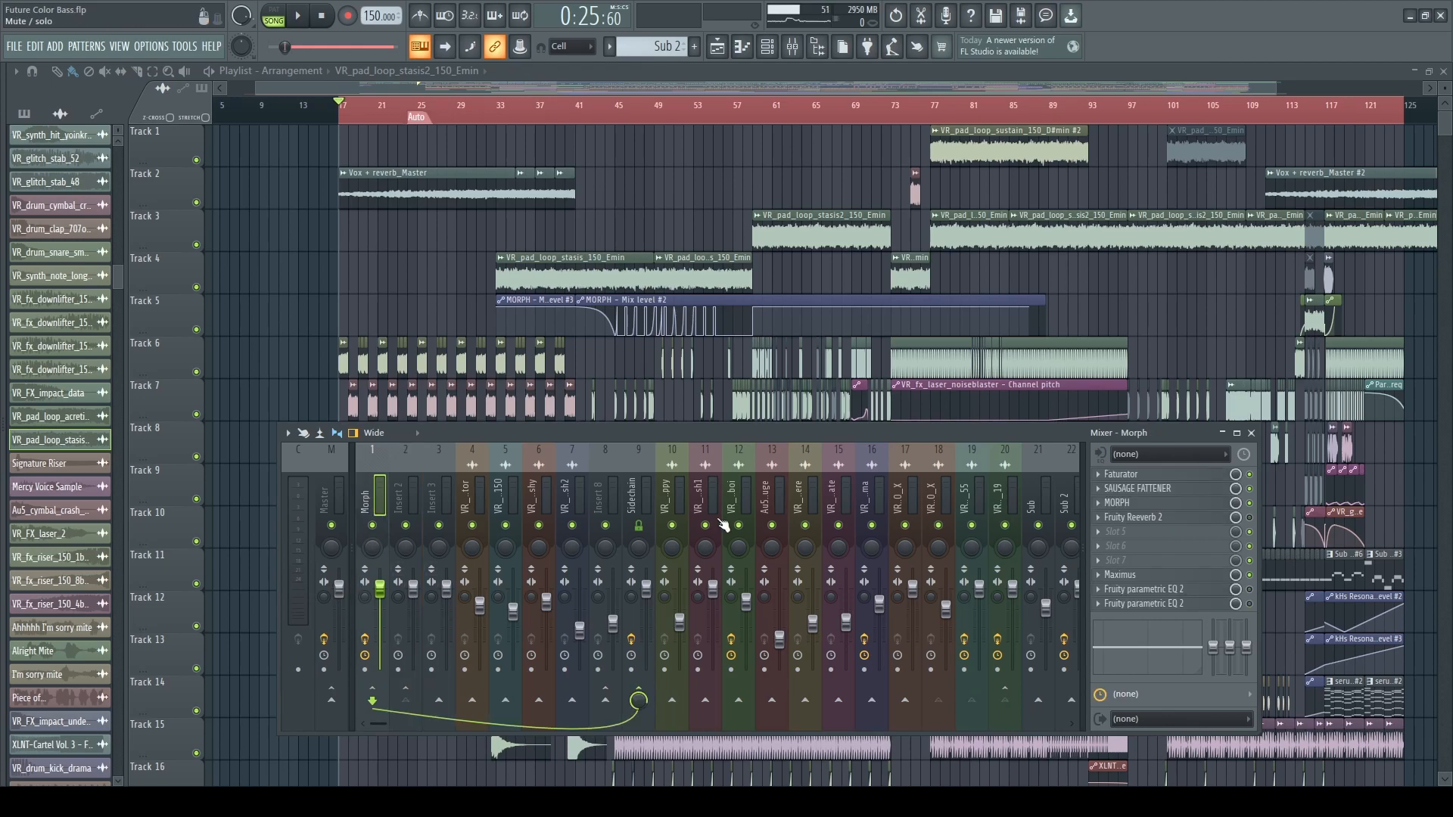
left_click(1117, 502)
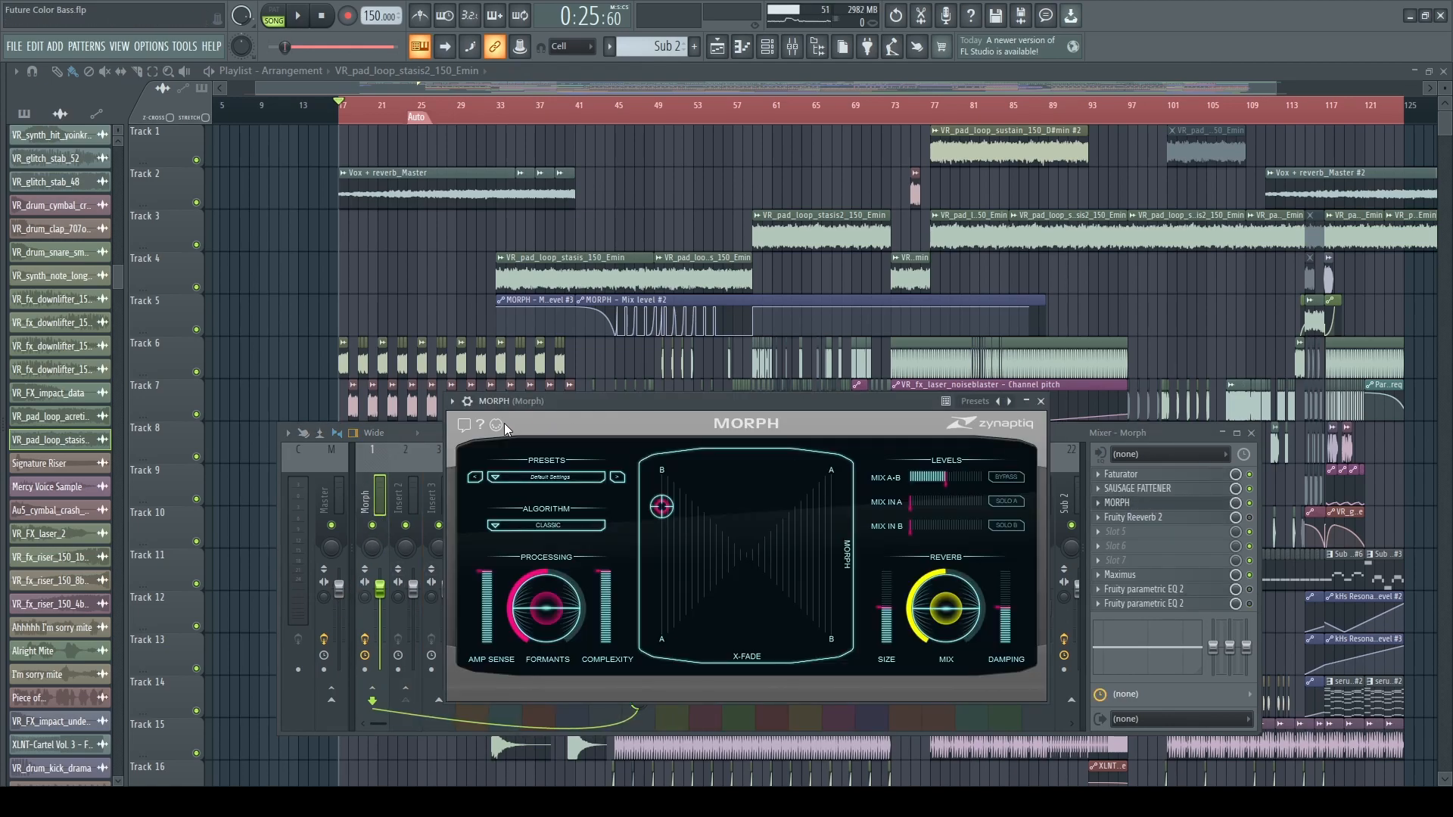
Show the sidechain input index settings in the Processing connections of the MORPH plugin wrapper.
left_click(467, 401)
left_click(496, 429)
left_click(513, 460)
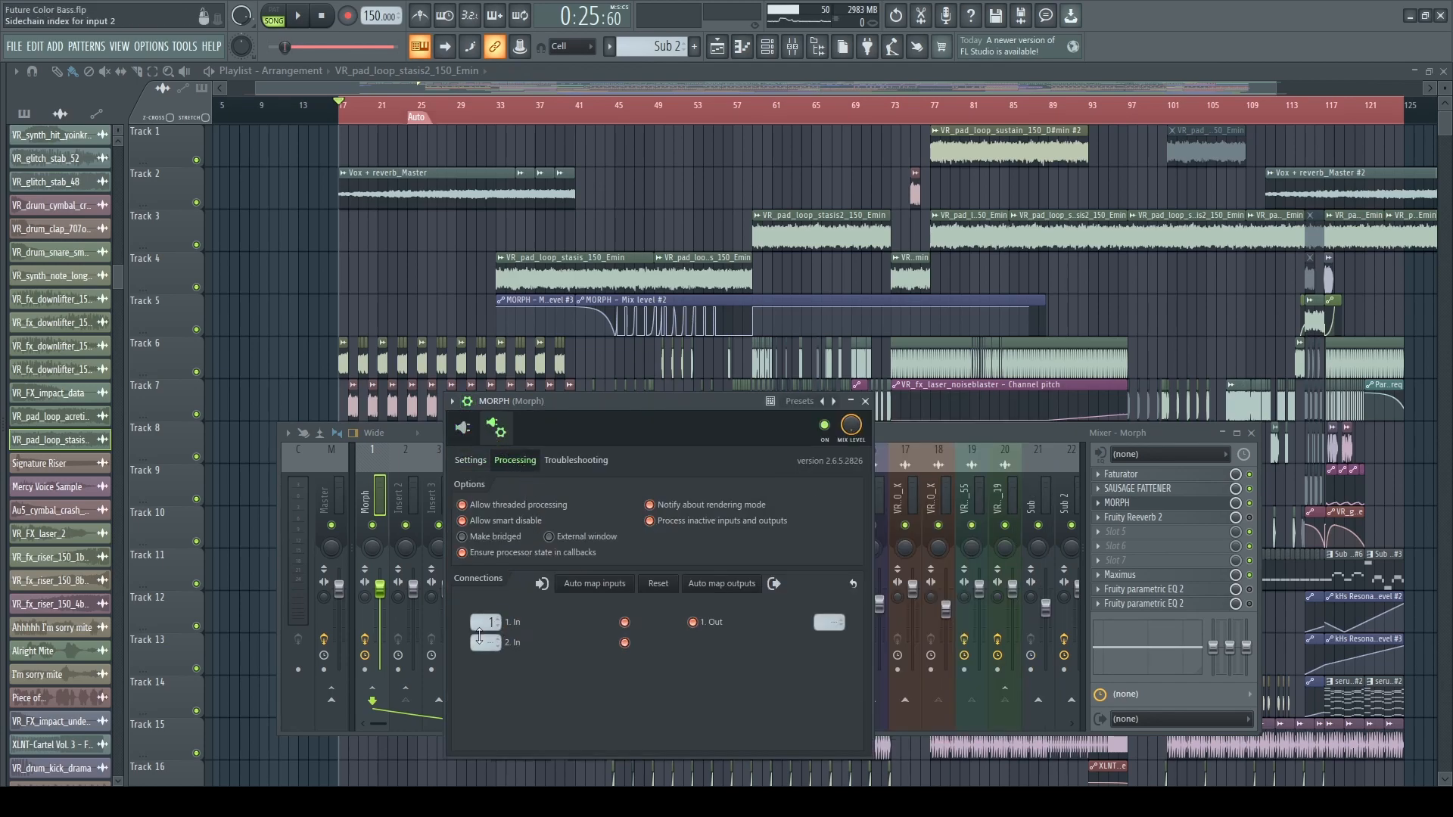
left_click(489, 623)
left_click_drag(489, 623, 485, 624)
left_click(321, 350)
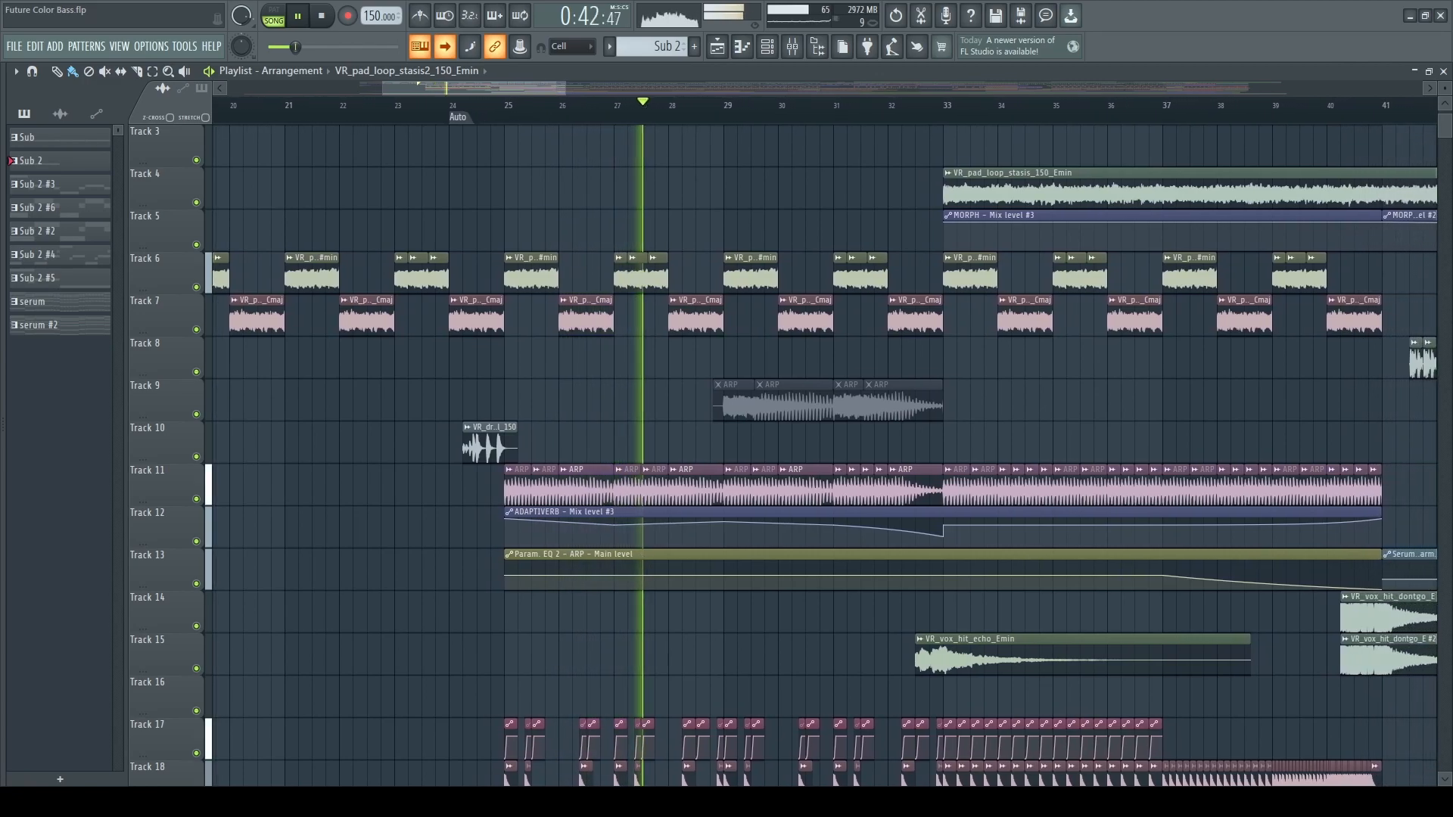
Play the full arrangement from the intro into the first drop at bar 41 and follow its tracks and automation clips.
scroll(1231, 519, "down", 5)
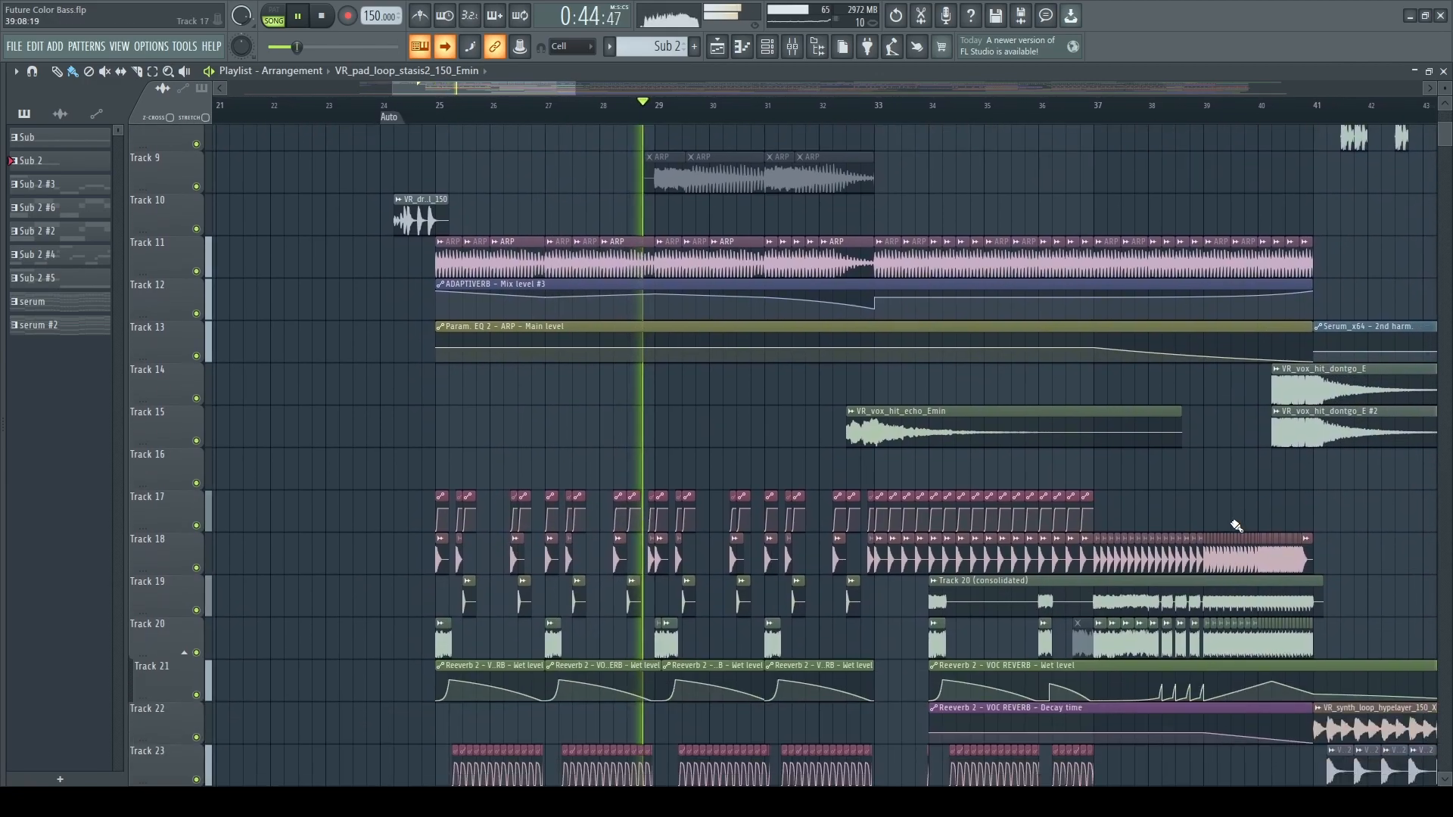
scroll(1231, 520, "down", 1)
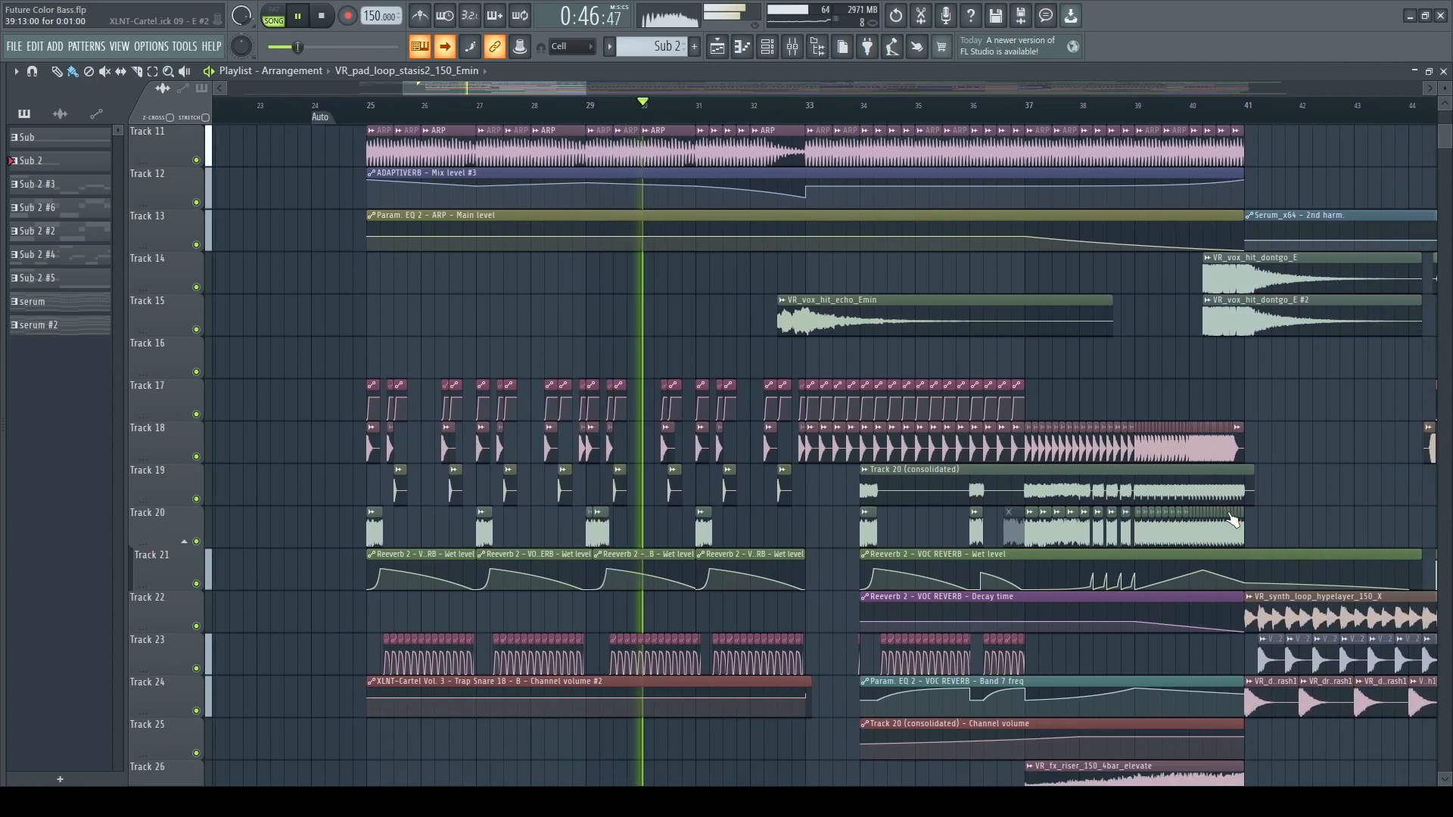
scroll(1221, 488, "up", 3)
scroll(1222, 488, "up", 5)
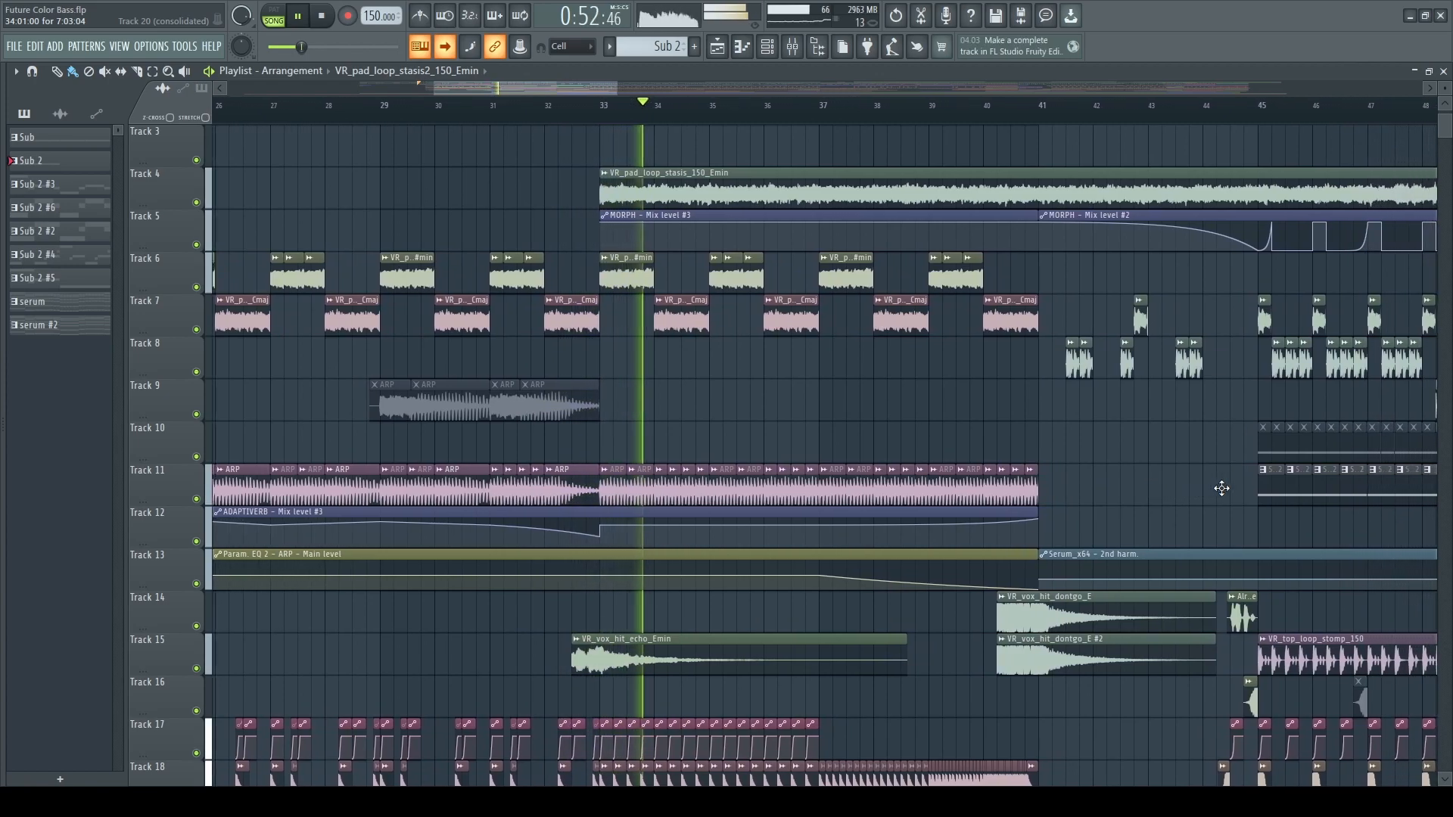
scroll(1221, 488, "up", 2)
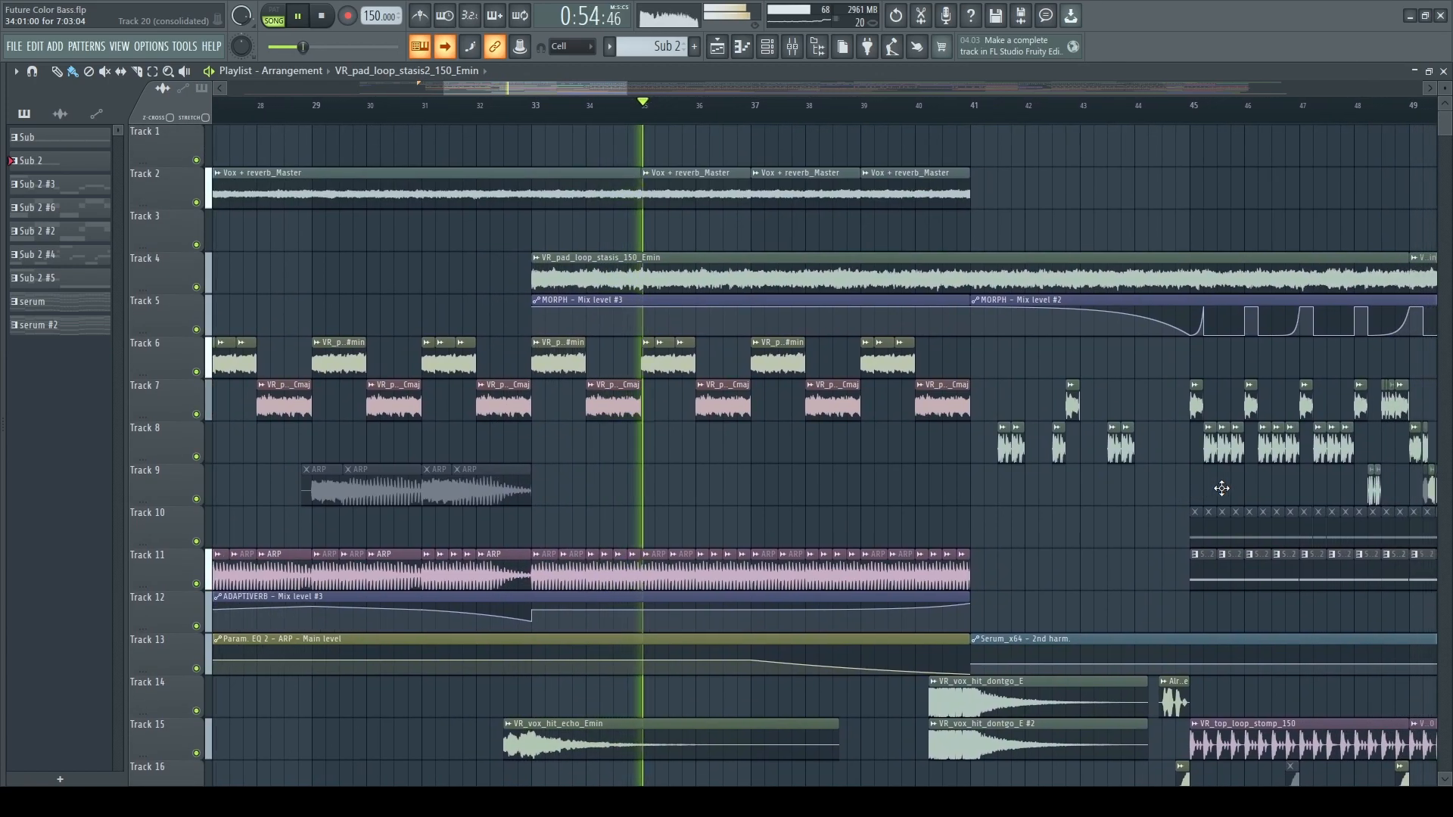
scroll(1221, 488, "down", 2)
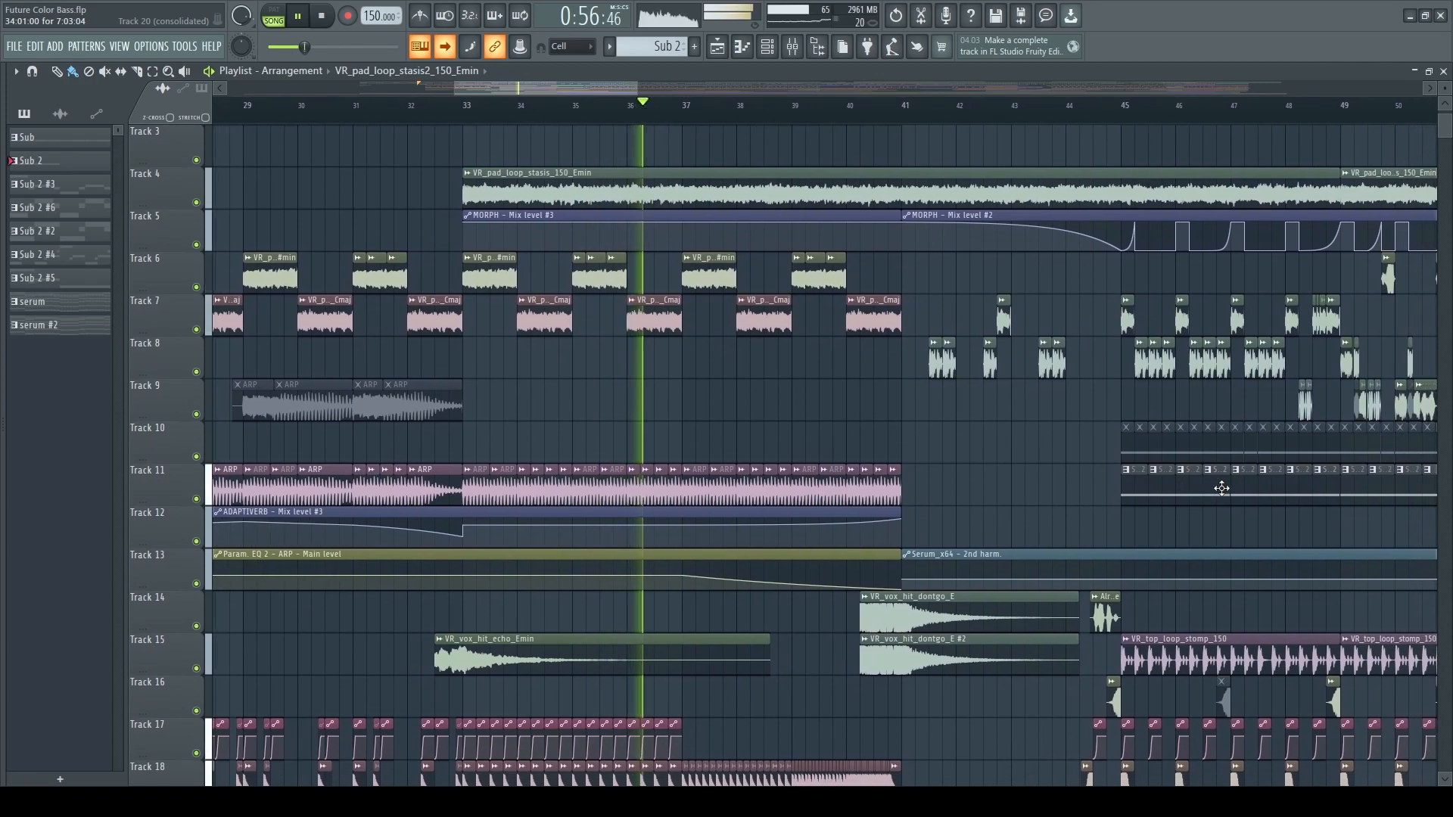
scroll(1221, 488, "down", 19)
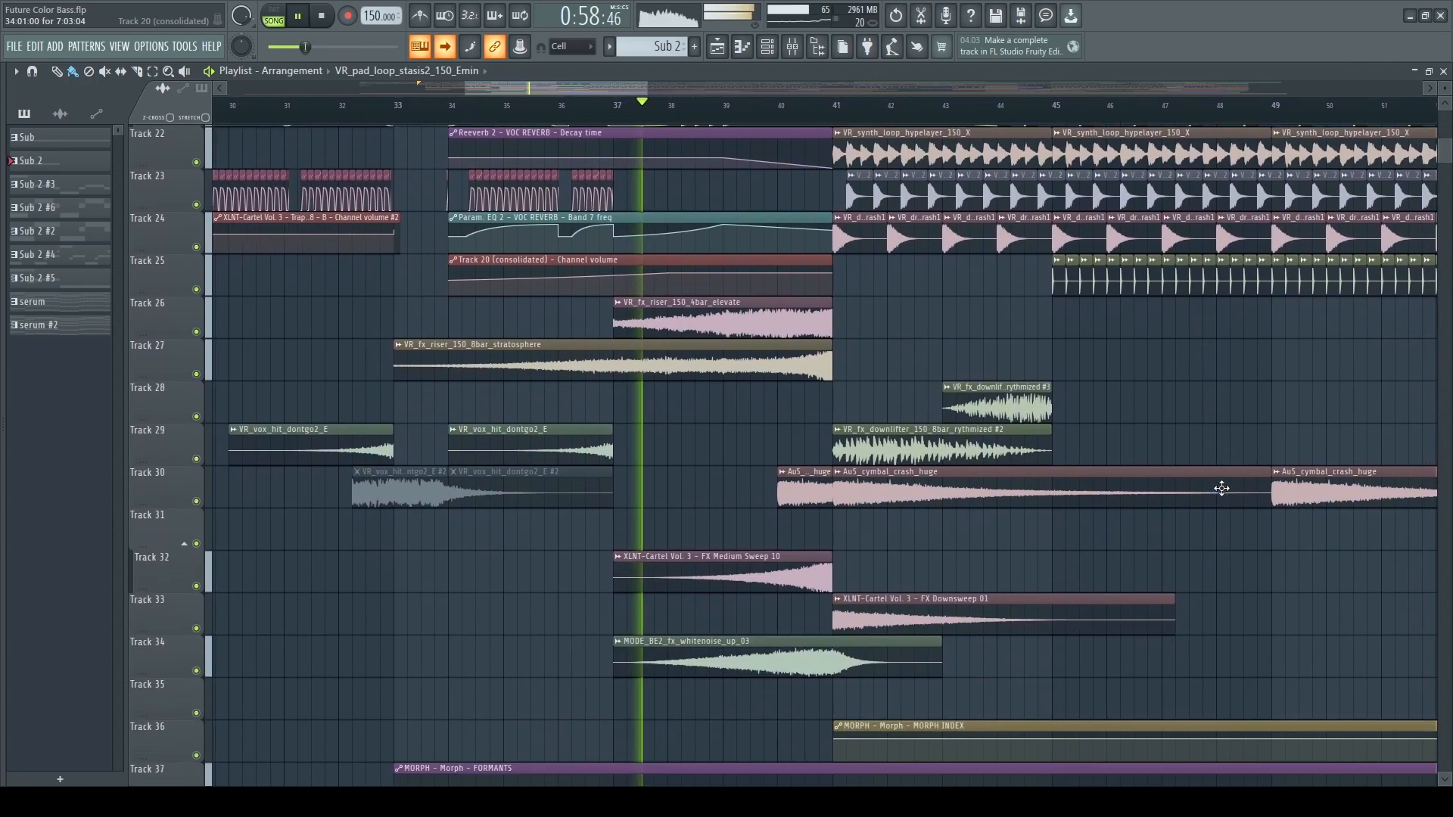
scroll(1221, 488, "up", 8)
scroll(1222, 480, "up", 4)
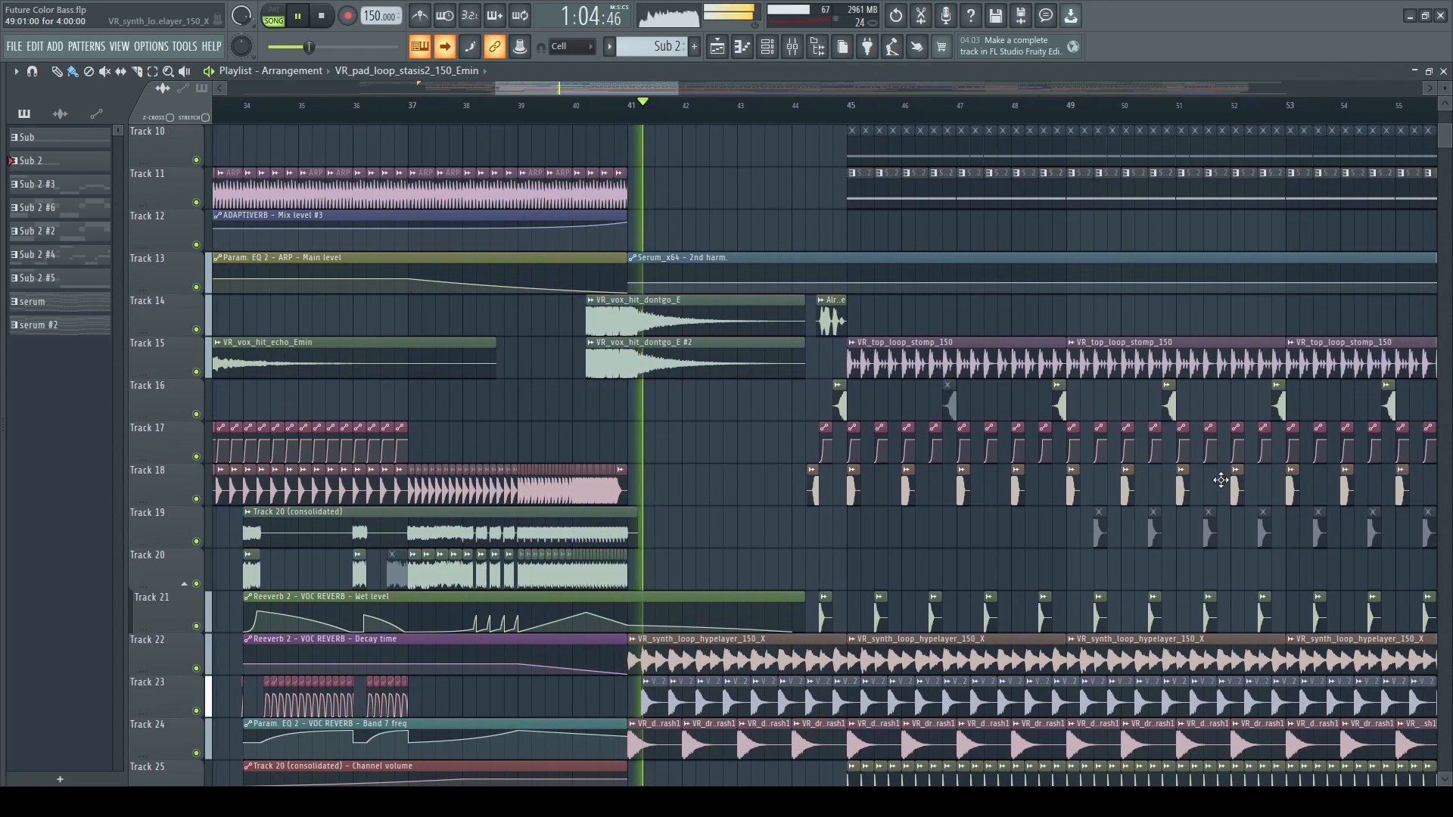
scroll(1222, 481, "up", 7)
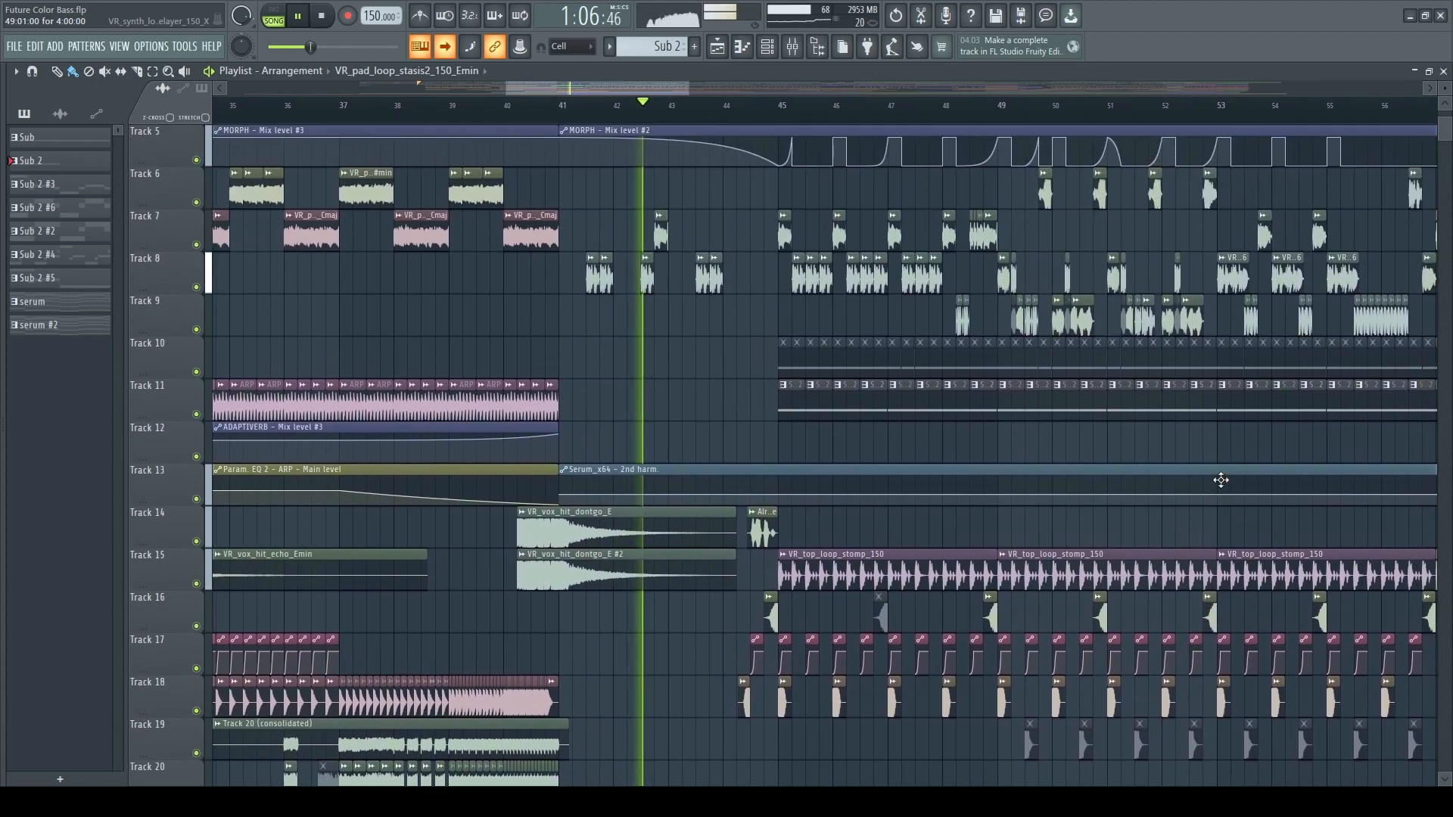